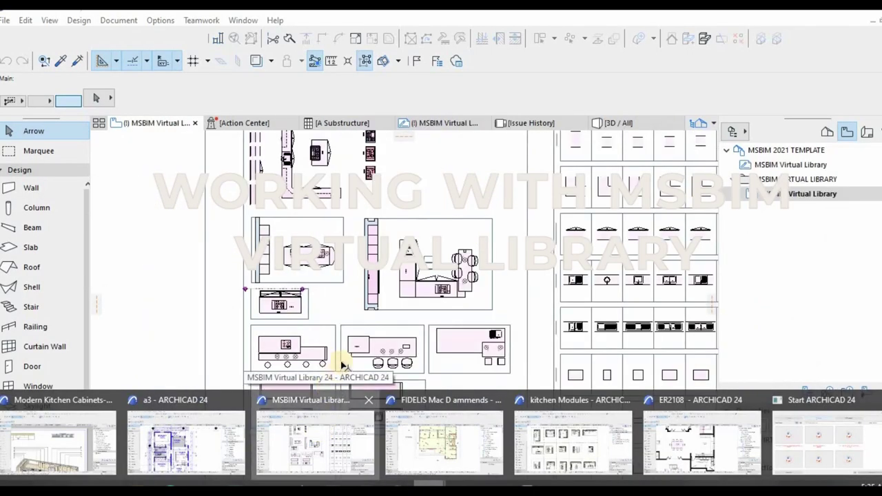
Switch to the MSBIM Virtual Library project and examine the kitchen modules, cabinet symbol tables and the overall library sheets.
{"action": "left_click", "coordinate": [337, 373]}
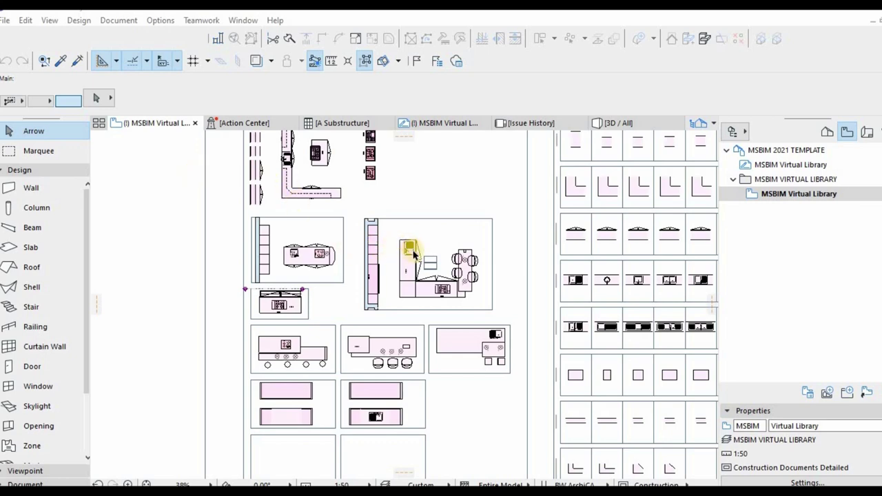
{"action": "scroll", "coordinate": [412, 253], "scroll_direction": "down", "scroll_amount": 3}
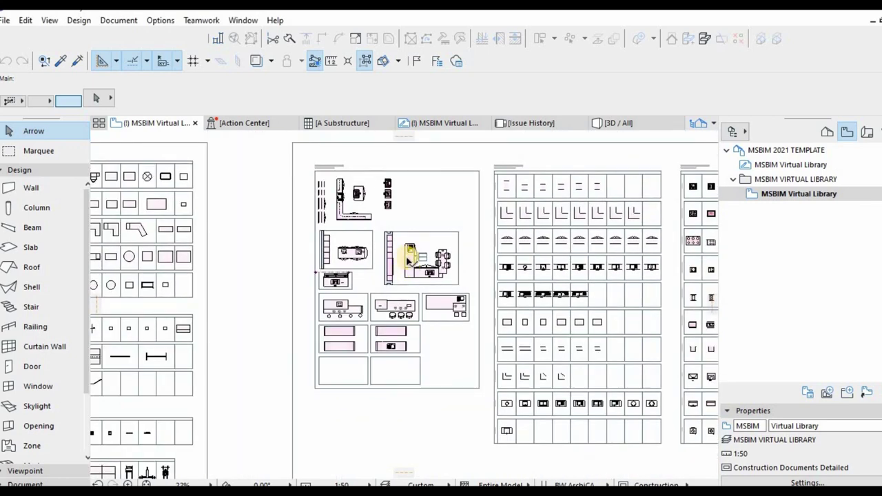
{"action": "scroll", "coordinate": [408, 258], "scroll_direction": "up", "scroll_amount": 3}
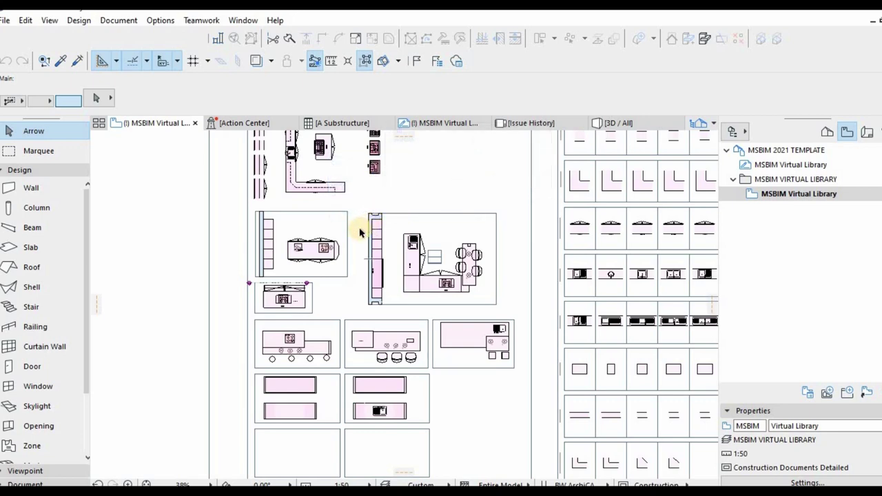
{"action": "scroll", "coordinate": [374, 295], "scroll_direction": "down", "scroll_amount": 2}
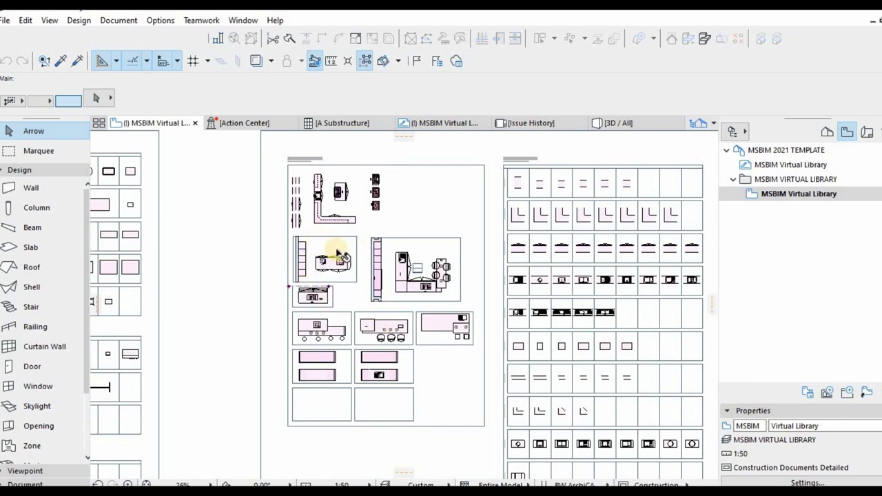
{"action": "scroll", "coordinate": [338, 254], "scroll_direction": "up", "scroll_amount": 3}
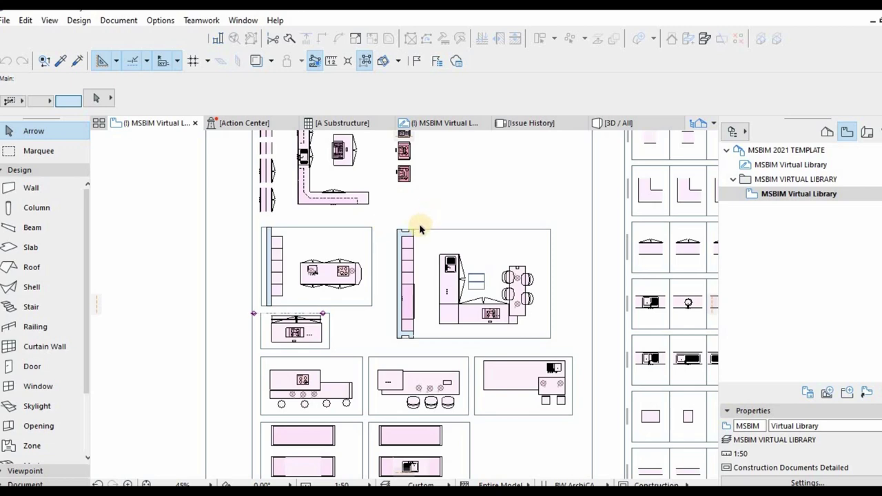
{"action": "scroll", "coordinate": [419, 223], "scroll_direction": "down", "scroll_amount": 4}
{"action": "scroll", "coordinate": [443, 256], "scroll_direction": "down", "scroll_amount": 2}
{"action": "scroll", "coordinate": [458, 259], "scroll_direction": "down", "scroll_amount": 3}
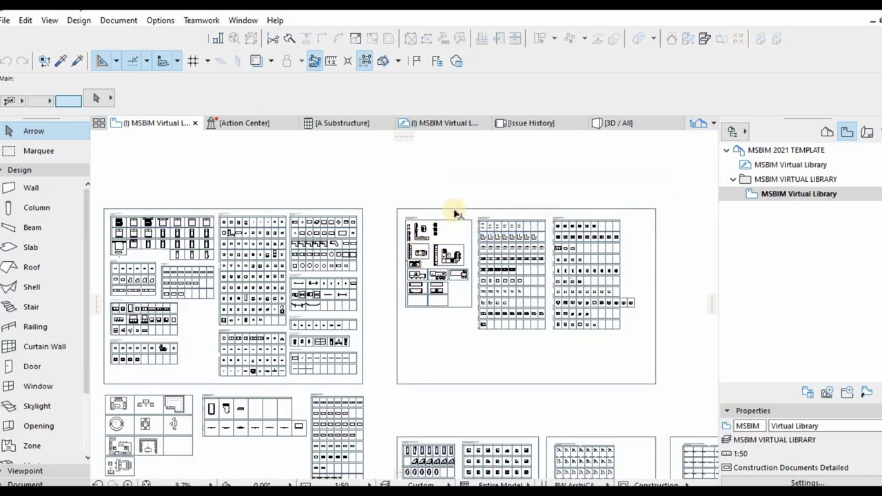
{"action": "scroll", "coordinate": [598, 270], "scroll_direction": "up", "scroll_amount": 4}
{"action": "scroll", "coordinate": [613, 283], "scroll_direction": "down", "scroll_amount": 3}
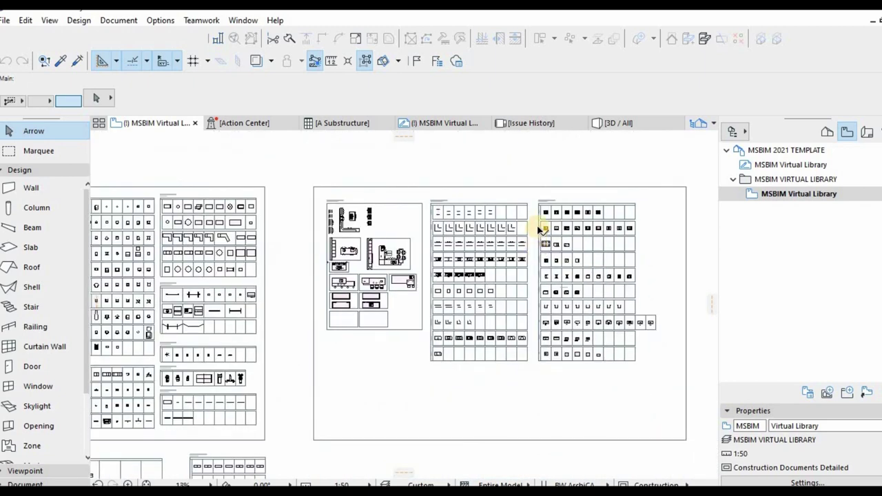
{"action": "scroll", "coordinate": [540, 261], "scroll_direction": "down", "scroll_amount": 3}
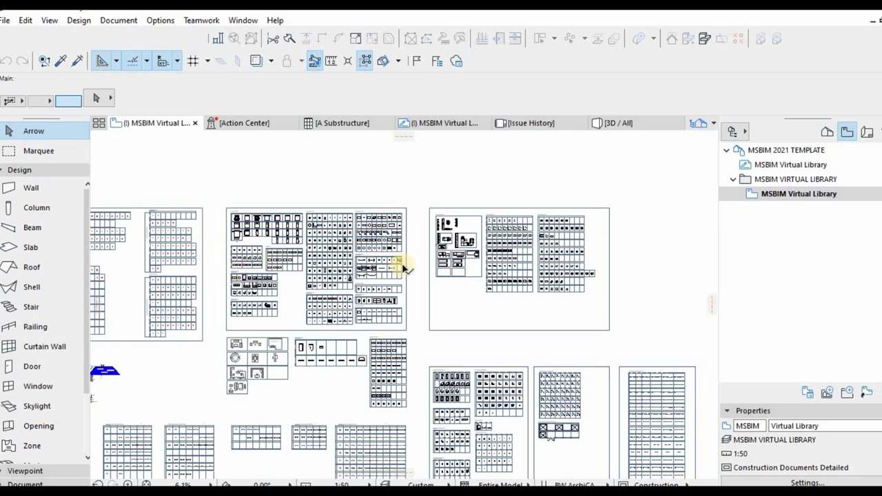
{"action": "scroll", "coordinate": [476, 315], "scroll_direction": "down", "scroll_amount": 1}
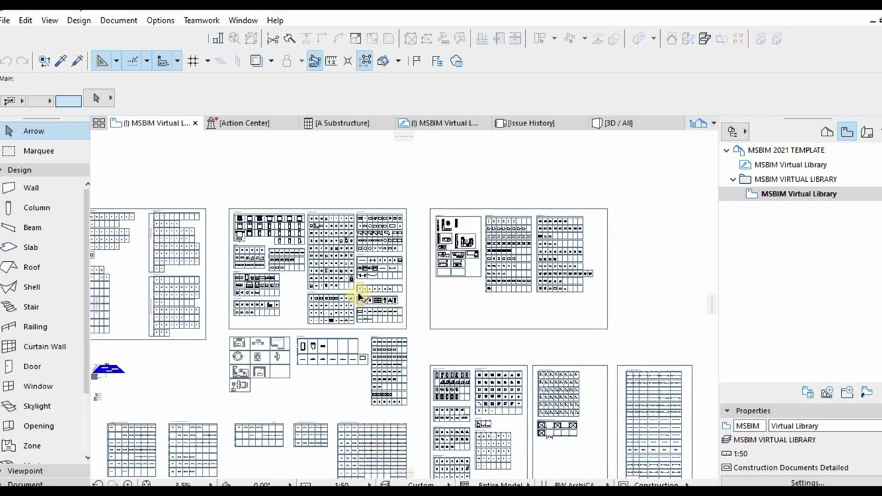
{"action": "scroll", "coordinate": [323, 295], "scroll_direction": "down", "scroll_amount": 1}
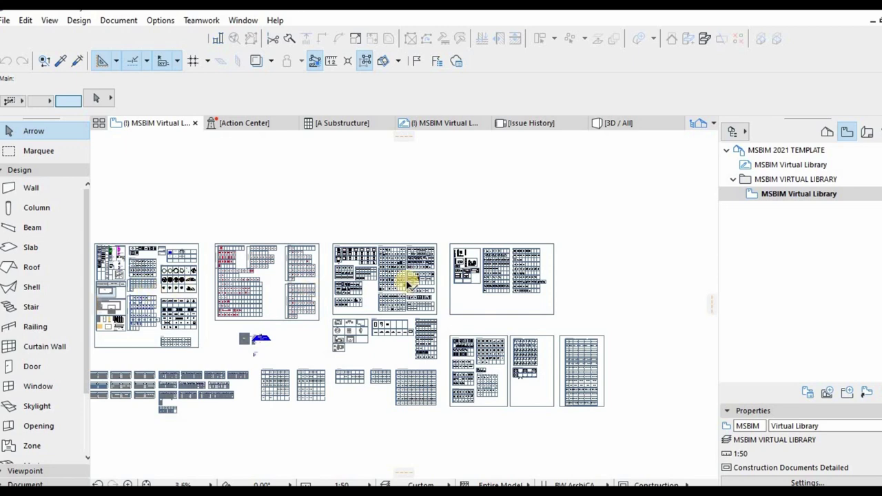
Examine the electrical symbol tables, including the Australia wall plates, in the virtual library.
{"action": "scroll", "coordinate": [439, 343], "scroll_direction": "up", "scroll_amount": 2}
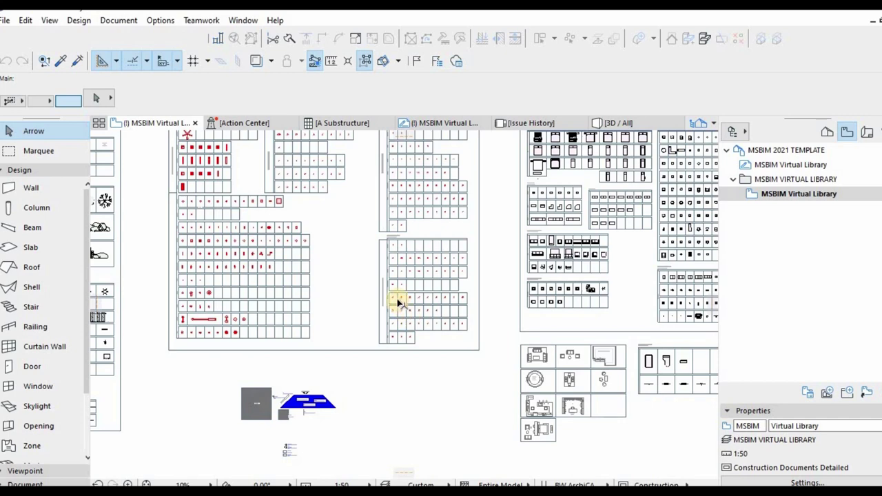
{"action": "scroll", "coordinate": [430, 183], "scroll_direction": "up", "scroll_amount": 2}
{"action": "scroll", "coordinate": [440, 274], "scroll_direction": "up", "scroll_amount": 2}
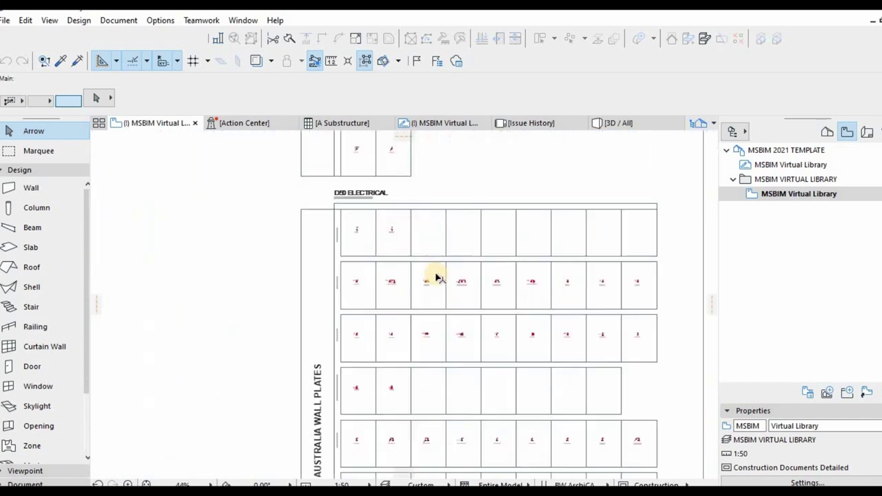
{"action": "scroll", "coordinate": [441, 289], "scroll_direction": "up", "scroll_amount": 2}
{"action": "scroll", "coordinate": [279, 248], "scroll_direction": "up", "scroll_amount": 2}
{"action": "scroll", "coordinate": [269, 276], "scroll_direction": "up", "scroll_amount": 1}
{"action": "scroll", "coordinate": [269, 285], "scroll_direction": "down", "scroll_amount": 5}
{"action": "scroll", "coordinate": [475, 280], "scroll_direction": "down", "scroll_amount": 1}
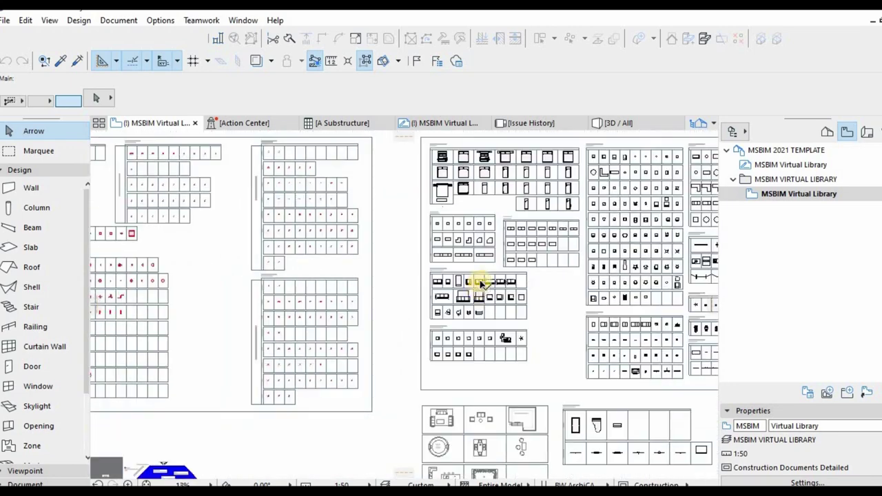
{"action": "scroll", "coordinate": [492, 179], "scroll_direction": "down", "scroll_amount": 1}
{"action": "scroll", "coordinate": [469, 203], "scroll_direction": "down", "scroll_amount": 1}
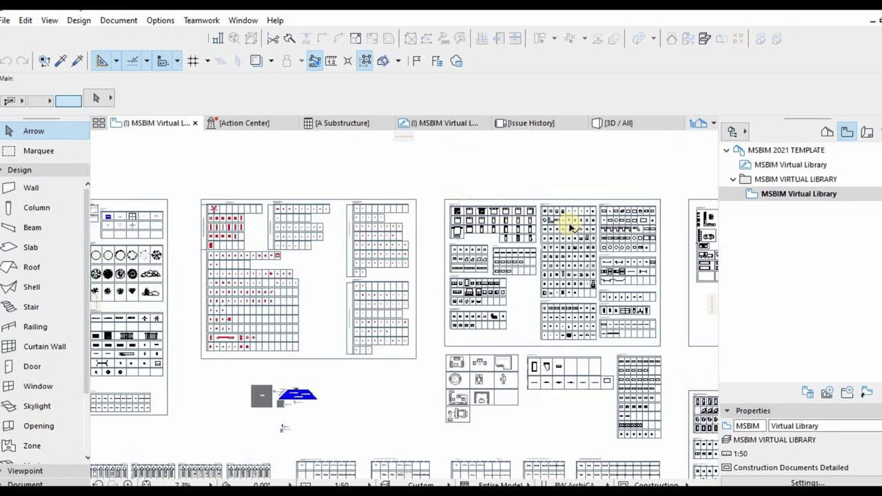
Examine the bed, chair and table symbols in the furniture section and the neighbouring kitchen island modules.
{"action": "scroll", "coordinate": [586, 220], "scroll_direction": "up", "scroll_amount": 5}
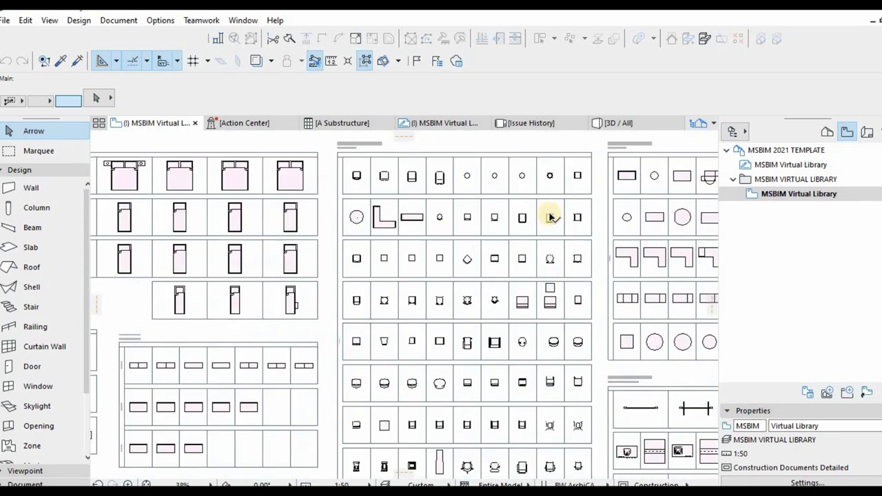
{"action": "scroll", "coordinate": [482, 234], "scroll_direction": "down", "scroll_amount": 4}
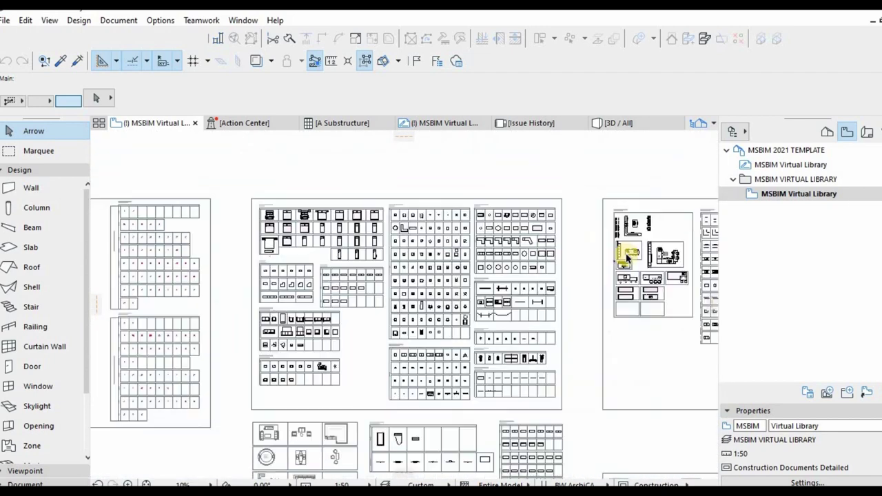
{"action": "scroll", "coordinate": [574, 252], "scroll_direction": "up", "scroll_amount": 2}
{"action": "scroll", "coordinate": [502, 234], "scroll_direction": "down", "scroll_amount": 2}
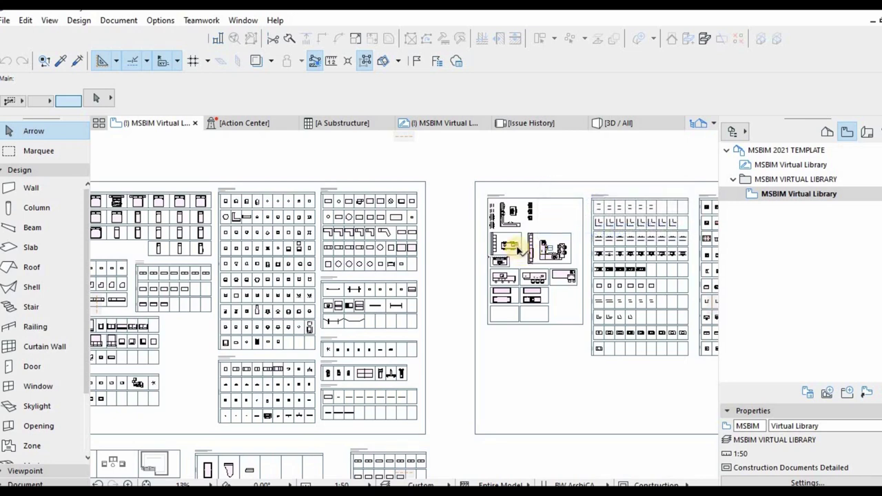
{"action": "scroll", "coordinate": [517, 255], "scroll_direction": "up", "scroll_amount": 2}
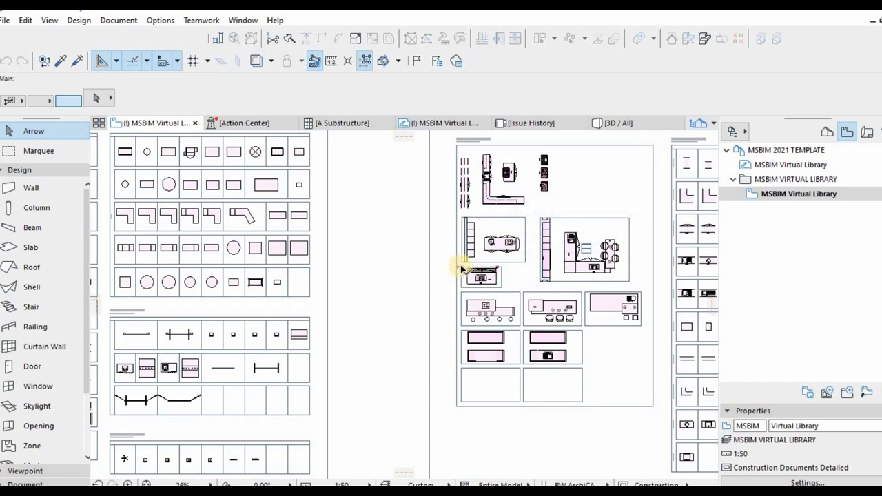
{"action": "scroll", "coordinate": [459, 269], "scroll_direction": "down", "scroll_amount": 2}
{"action": "scroll", "coordinate": [549, 256], "scroll_direction": "up", "scroll_amount": 2}
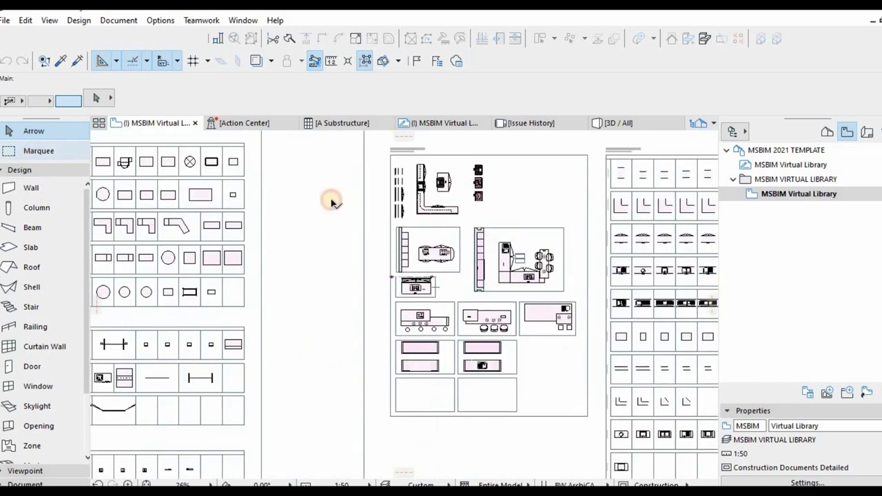
Enclose the whole kitchen modules block in a marquee, show its contents in 3D and orbit around them.
{"action": "left_click", "coordinate": [34, 151]}
{"action": "left_click_drag", "start_coordinate": [593, 408], "coordinate": [363, 149]}
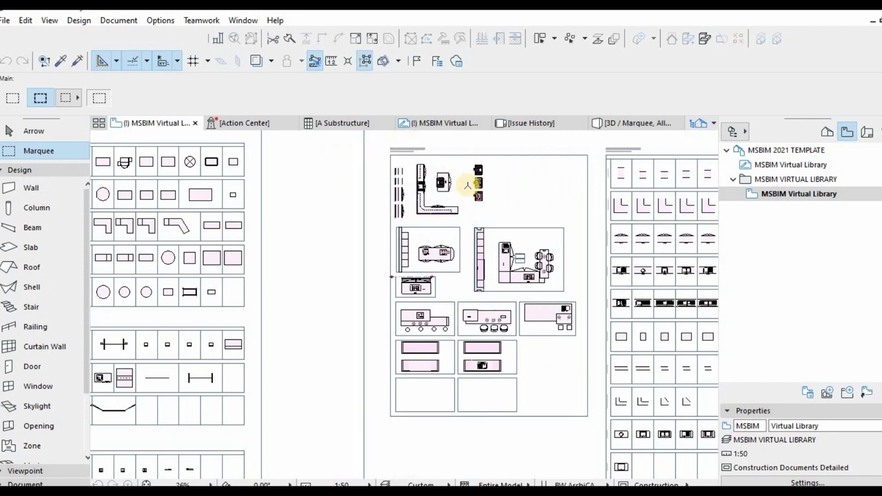
{"action": "key", "text": "F5"}
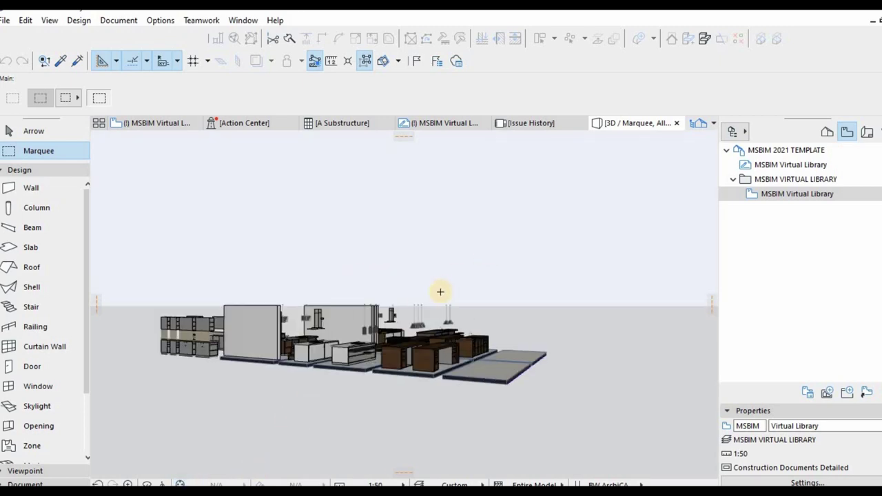
{"action": "middle_click_drag", "start_coordinate": [389, 344], "coordinate": [489, 255], "text": "shift"}
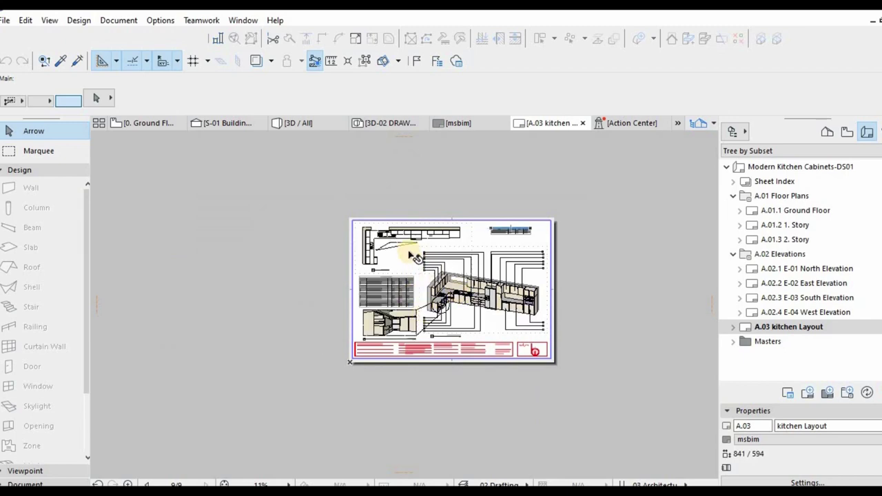
Examine the kitchen plan with its work triangle and the axonometry's numbered labels on the A.03 kitchen Layout sheet.
{"action": "scroll", "coordinate": [403, 252], "scroll_direction": "up", "scroll_amount": 10}
{"action": "scroll", "coordinate": [293, 237], "scroll_direction": "down", "scroll_amount": 5}
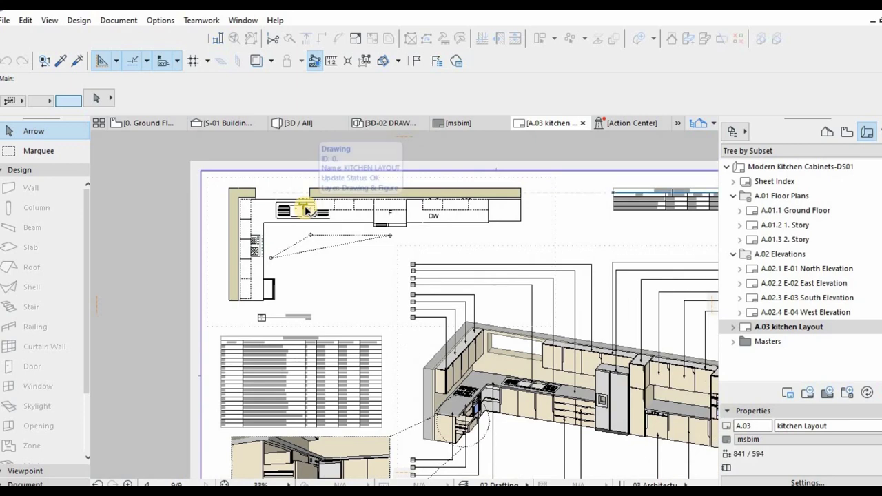
{"action": "left_click", "coordinate": [307, 210]}
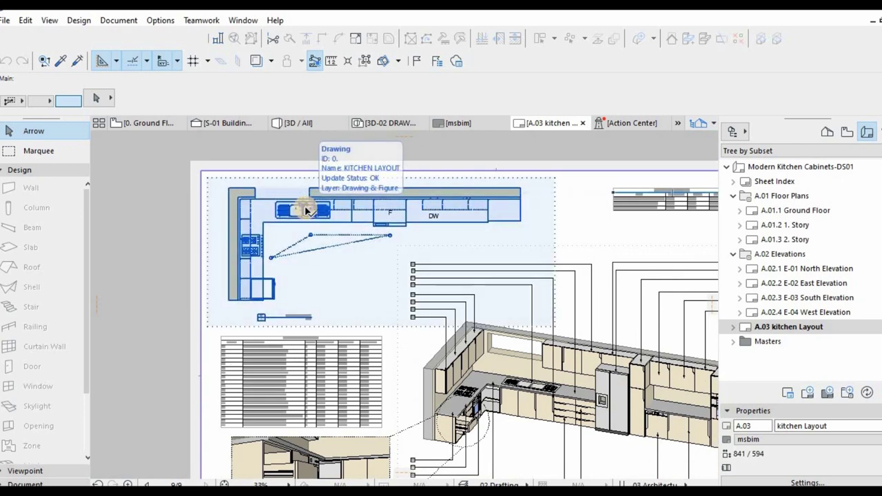
{"action": "left_click", "coordinate": [467, 278]}
{"action": "scroll", "coordinate": [466, 277], "scroll_direction": "up", "scroll_amount": 3}
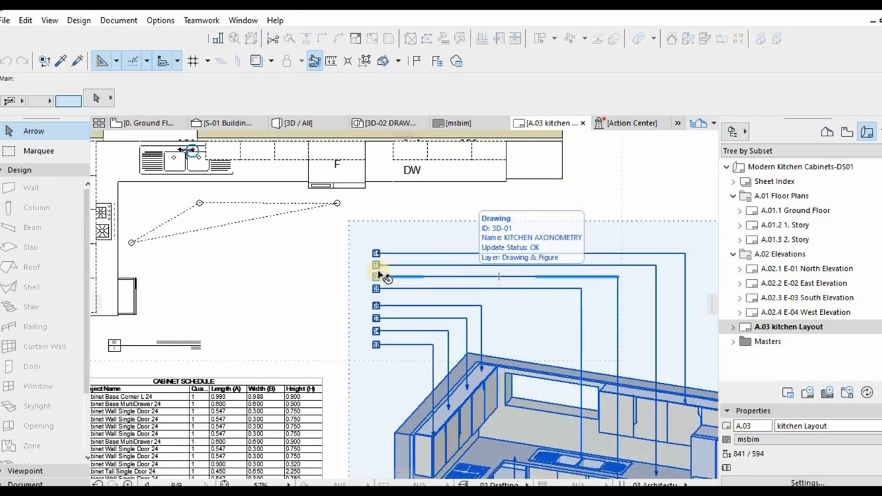
{"action": "scroll", "coordinate": [427, 257], "scroll_direction": "down", "scroll_amount": 3}
{"action": "scroll", "coordinate": [404, 246], "scroll_direction": "up", "scroll_amount": 2}
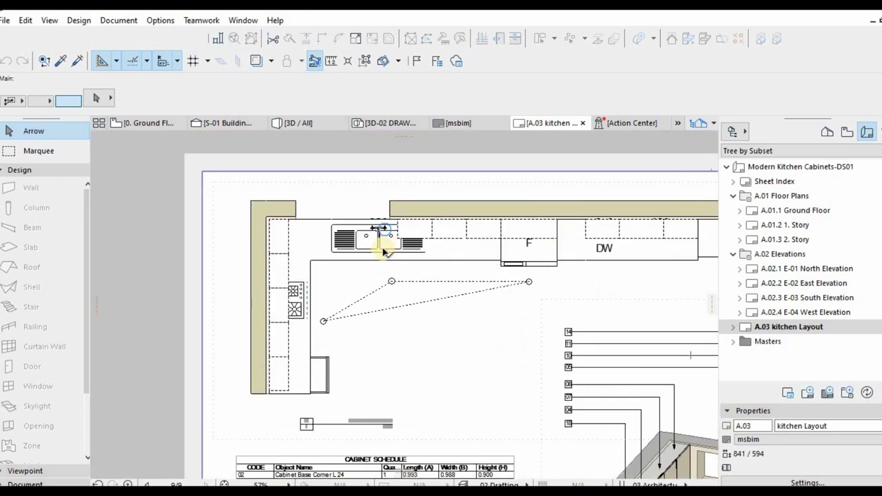
{"action": "scroll", "coordinate": [312, 235], "scroll_direction": "down", "scroll_amount": 2}
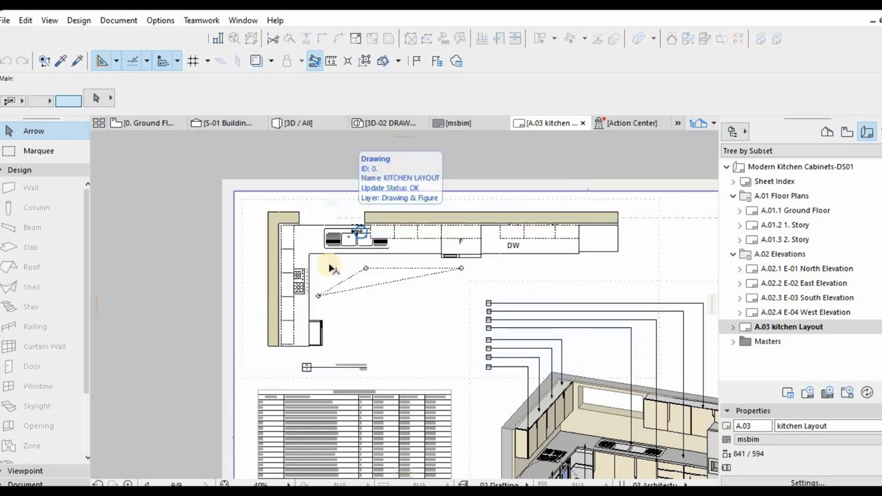
{"action": "scroll", "coordinate": [265, 272], "scroll_direction": "down", "scroll_amount": 1}
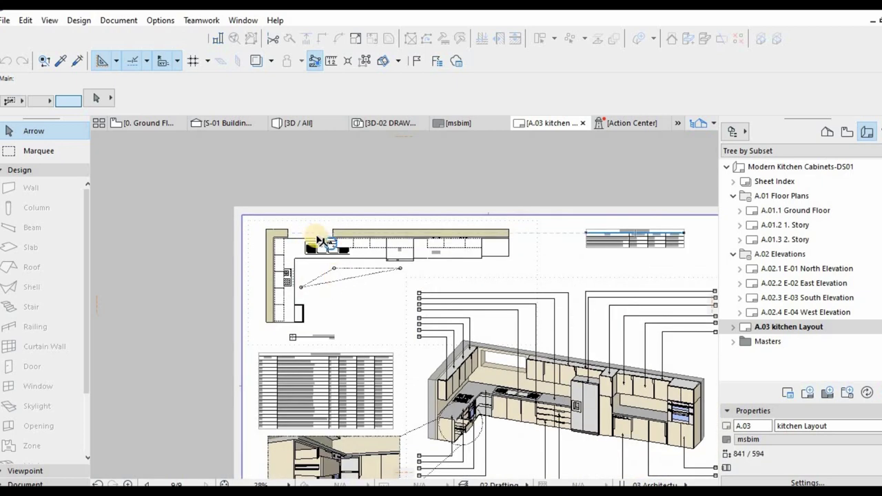
Examine the cabinet schedule and the drawer detail view on the kitchen layout sheet.
{"action": "scroll", "coordinate": [319, 240], "scroll_direction": "down", "scroll_amount": 1}
{"action": "scroll", "coordinate": [271, 324], "scroll_direction": "up", "scroll_amount": 3}
{"action": "scroll", "coordinate": [261, 403], "scroll_direction": "up", "scroll_amount": 1}
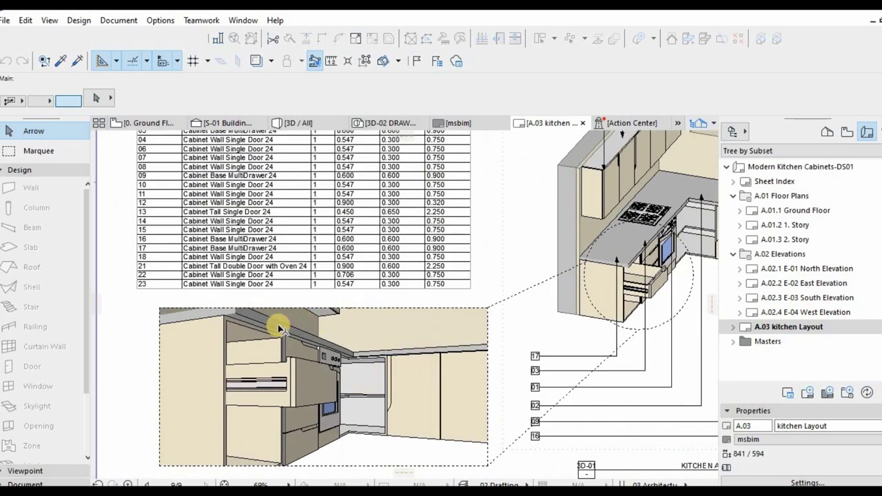
{"action": "scroll", "coordinate": [283, 324], "scroll_direction": "down", "scroll_amount": 1}
{"action": "scroll", "coordinate": [531, 252], "scroll_direction": "down", "scroll_amount": 1}
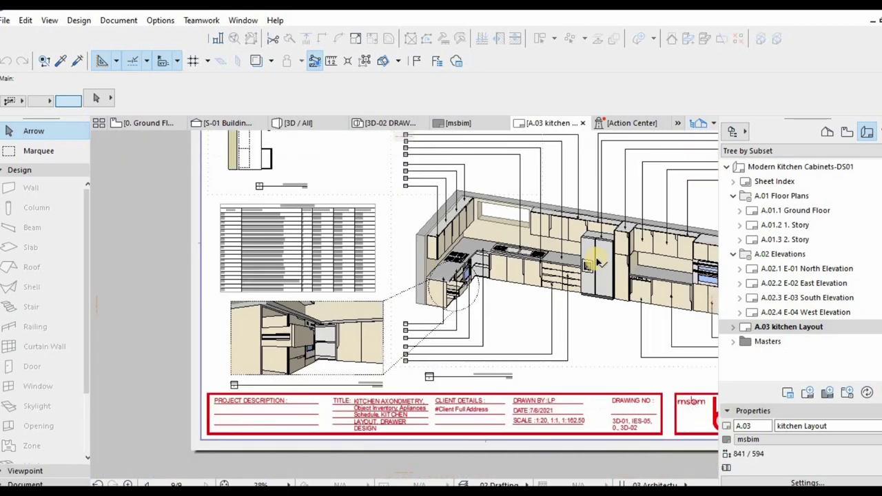
Examine the labelled kitchen axonometry and the appliances schedule, and select the cabinet schedule drawing on the sheet.
{"action": "scroll", "coordinate": [648, 256], "scroll_direction": "up", "scroll_amount": 3}
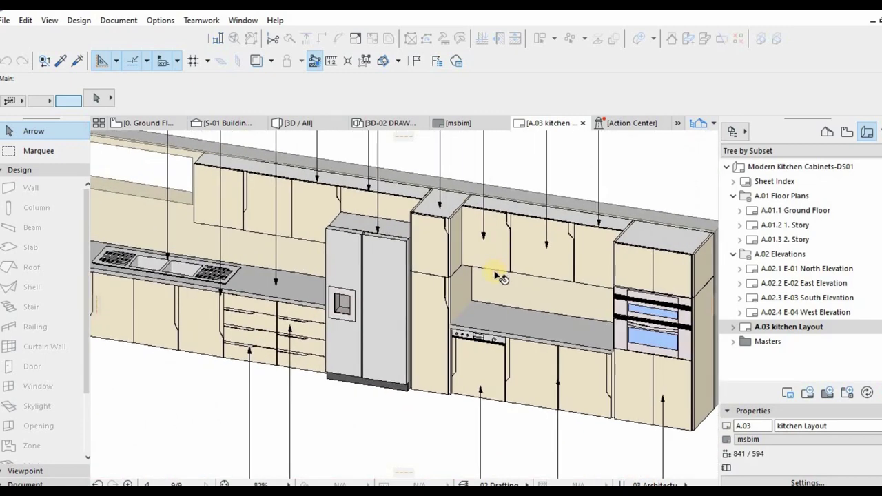
{"action": "scroll", "coordinate": [501, 277], "scroll_direction": "down", "scroll_amount": 1}
{"action": "scroll", "coordinate": [526, 203], "scroll_direction": "down", "scroll_amount": 1}
{"action": "scroll", "coordinate": [234, 322], "scroll_direction": "up", "scroll_amount": 1}
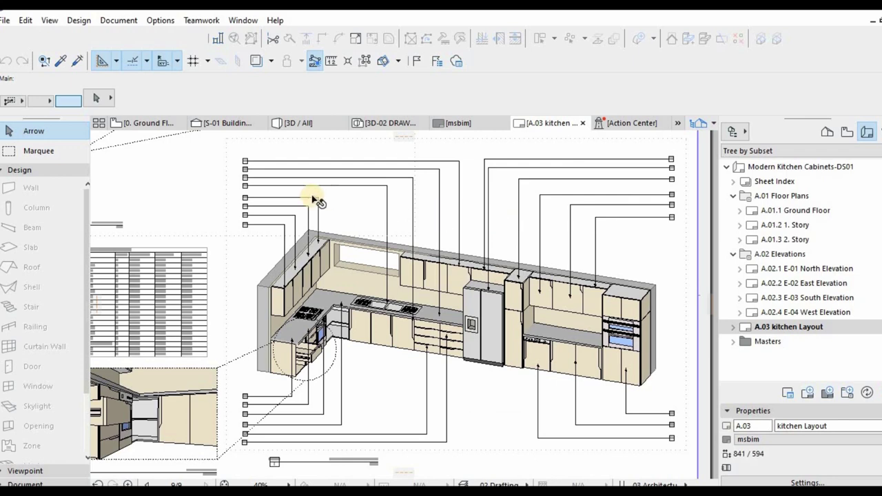
{"action": "scroll", "coordinate": [524, 241], "scroll_direction": "down", "scroll_amount": 2}
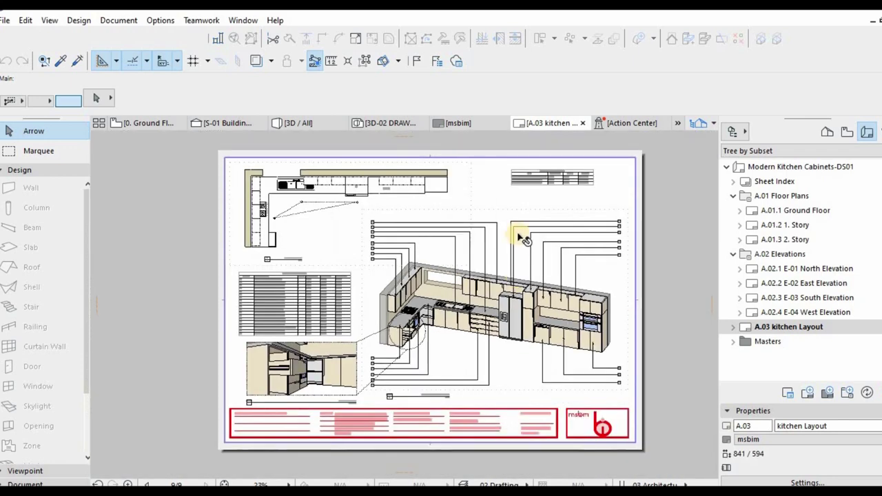
{"action": "scroll", "coordinate": [554, 227], "scroll_direction": "up", "scroll_amount": 3}
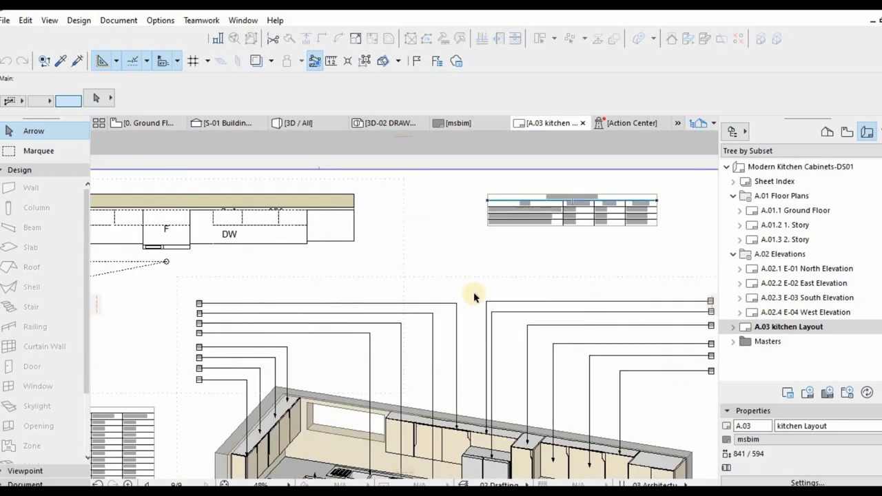
{"action": "scroll", "coordinate": [472, 295], "scroll_direction": "down", "scroll_amount": 3}
{"action": "left_click", "coordinate": [289, 367]}
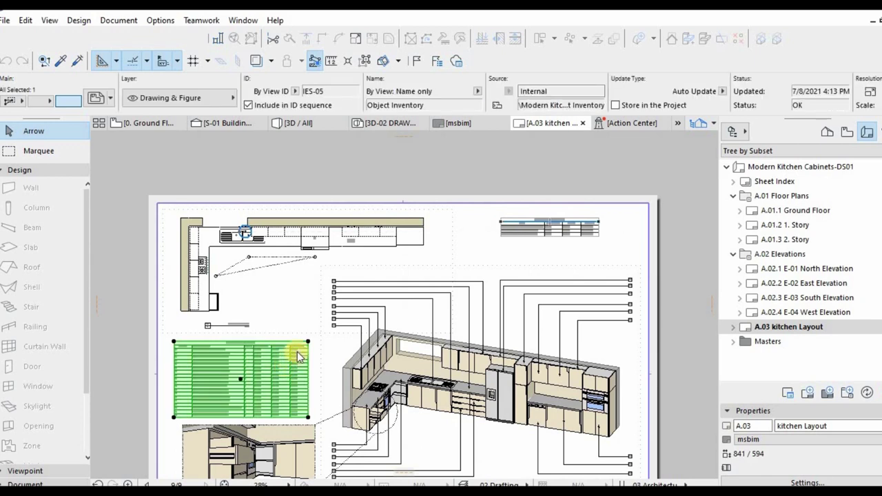
Open the cabinet schedule drawing's source view and review the IES-05 Object Inventory scheme's criteria and fields without changing them.
{"action": "right_click", "coordinate": [299, 356]}
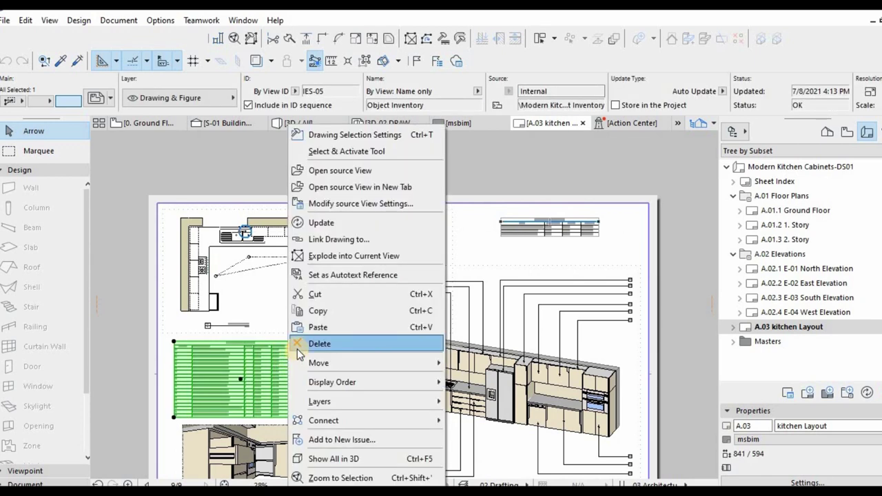
{"action": "left_click", "coordinate": [341, 171]}
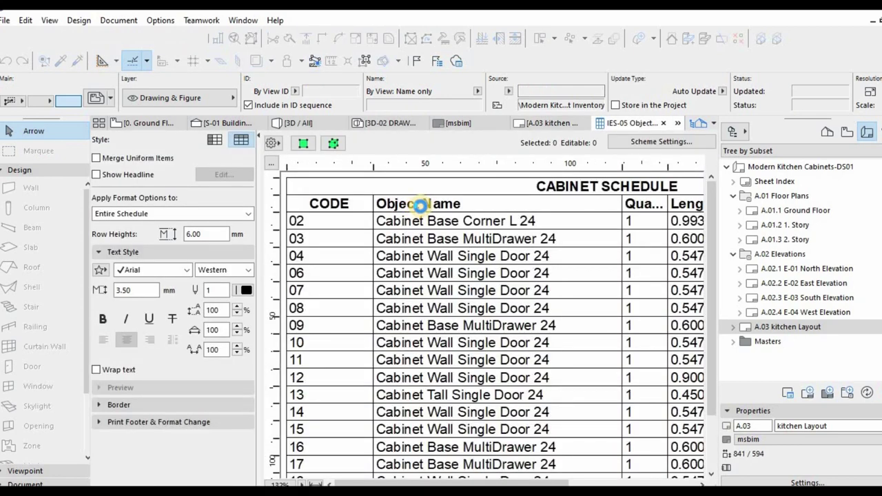
{"action": "left_click", "coordinate": [651, 145]}
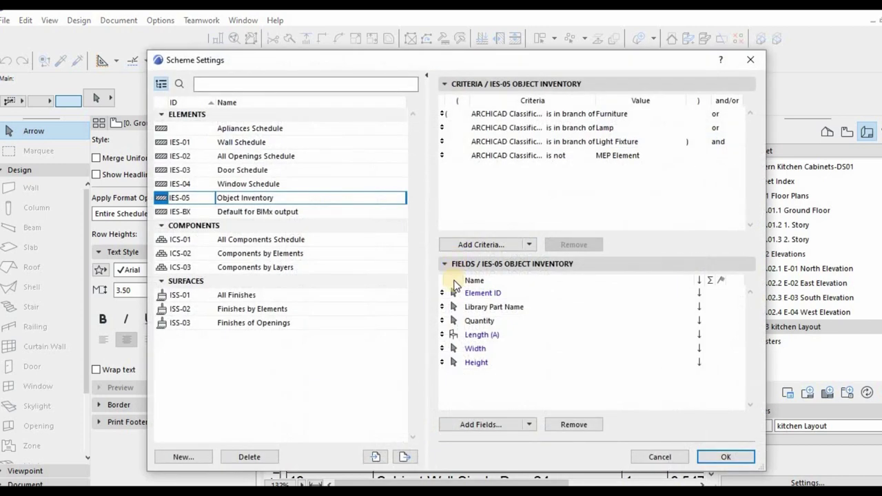
{"action": "left_click", "coordinate": [659, 457]}
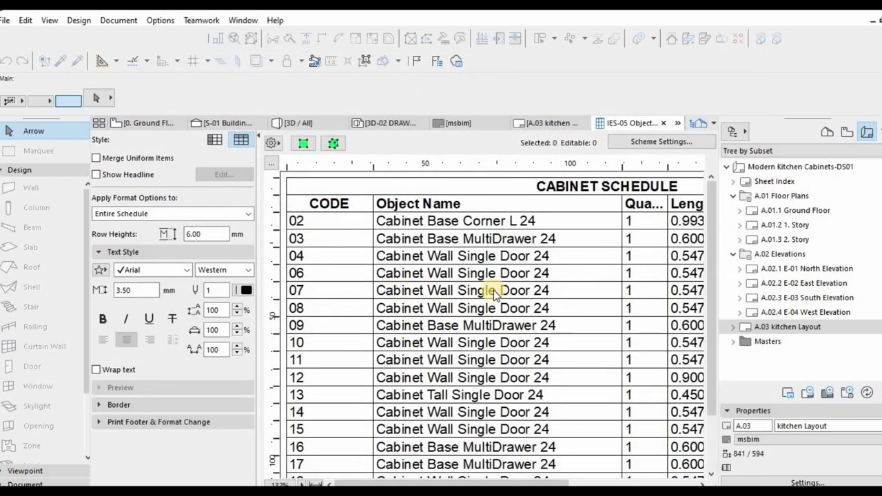
Read through the rest of the cabinet schedule and return to the A.03 kitchen Layout sheet.
{"action": "scroll", "coordinate": [673, 197], "scroll_direction": "down", "scroll_amount": 2}
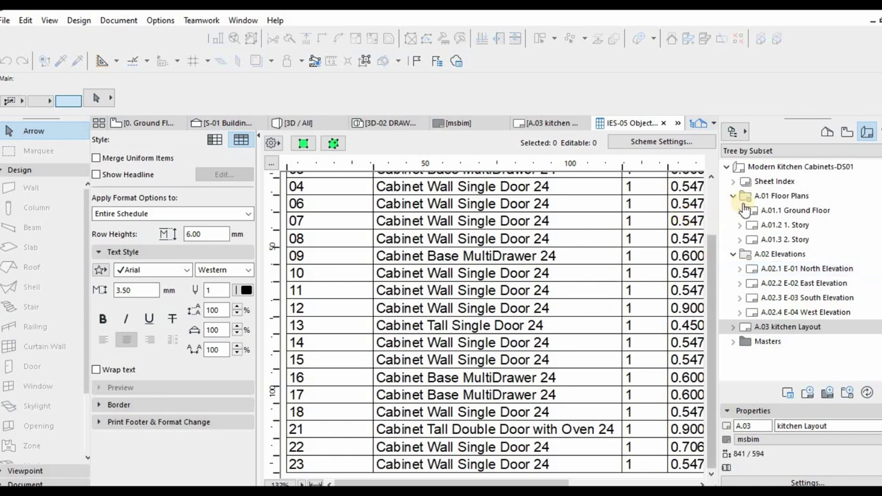
{"action": "double_click", "coordinate": [786, 326]}
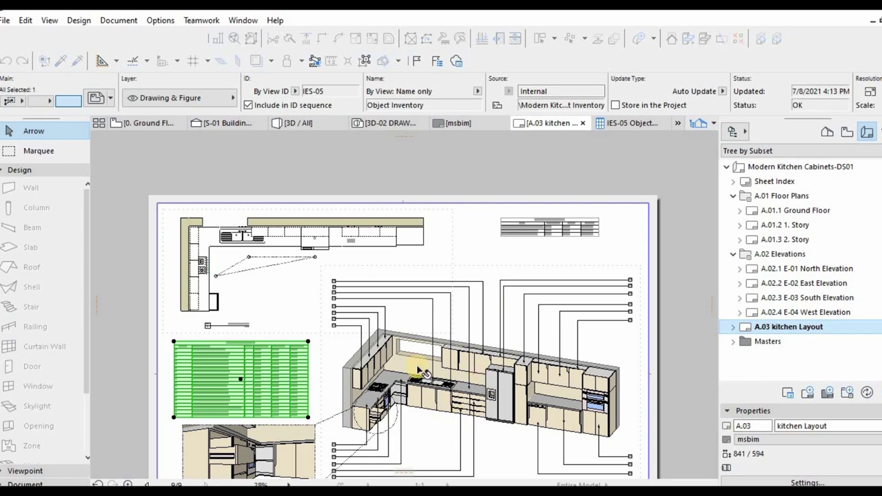
{"action": "scroll", "coordinate": [551, 227], "scroll_direction": "up", "scroll_amount": 4}
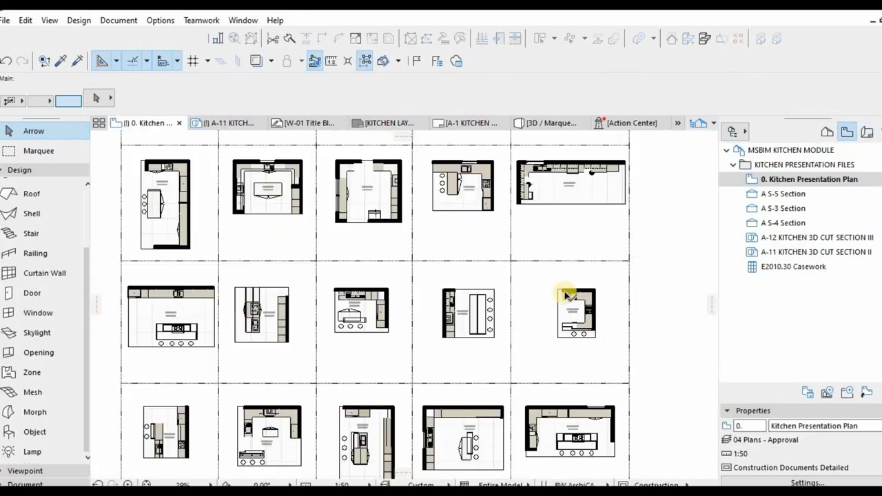
Examine the E20 Furnishings grid on the Kitchen Presentation Plan, including the 11 m² kitchen with the stool counter.
{"action": "scroll", "coordinate": [569, 293], "scroll_direction": "down", "scroll_amount": 4}
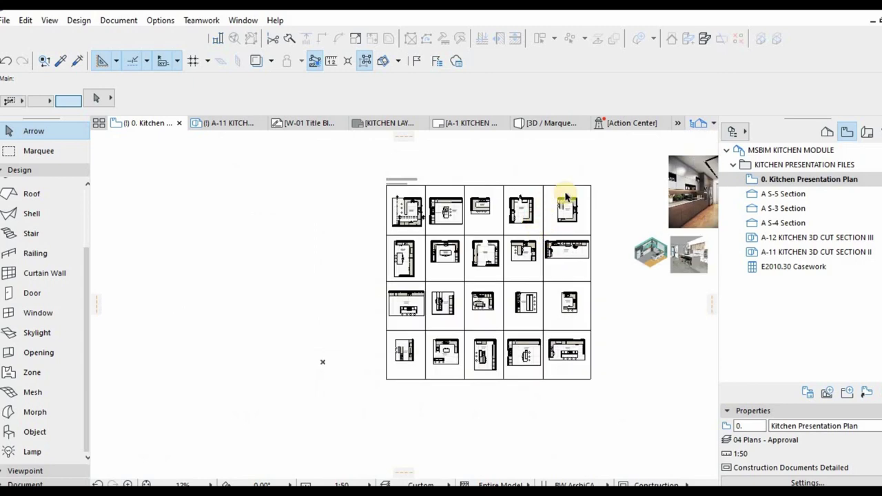
{"action": "scroll", "coordinate": [544, 255], "scroll_direction": "up", "scroll_amount": 3}
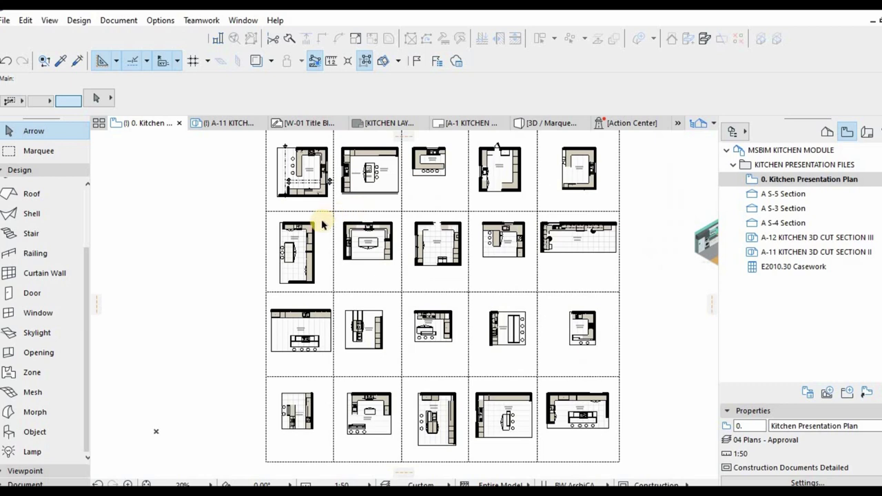
{"action": "scroll", "coordinate": [296, 172], "scroll_direction": "up", "scroll_amount": 3}
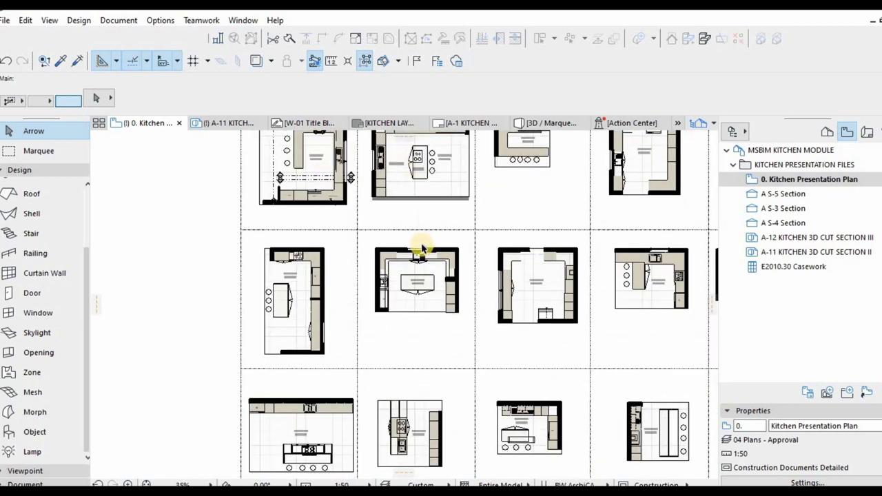
{"action": "scroll", "coordinate": [389, 209], "scroll_direction": "down", "scroll_amount": 2}
{"action": "scroll", "coordinate": [353, 167], "scroll_direction": "up", "scroll_amount": 2}
{"action": "scroll", "coordinate": [420, 179], "scroll_direction": "up", "scroll_amount": 3}
{"action": "scroll", "coordinate": [551, 200], "scroll_direction": "down", "scroll_amount": 2}
{"action": "scroll", "coordinate": [584, 195], "scroll_direction": "up", "scroll_amount": 3}
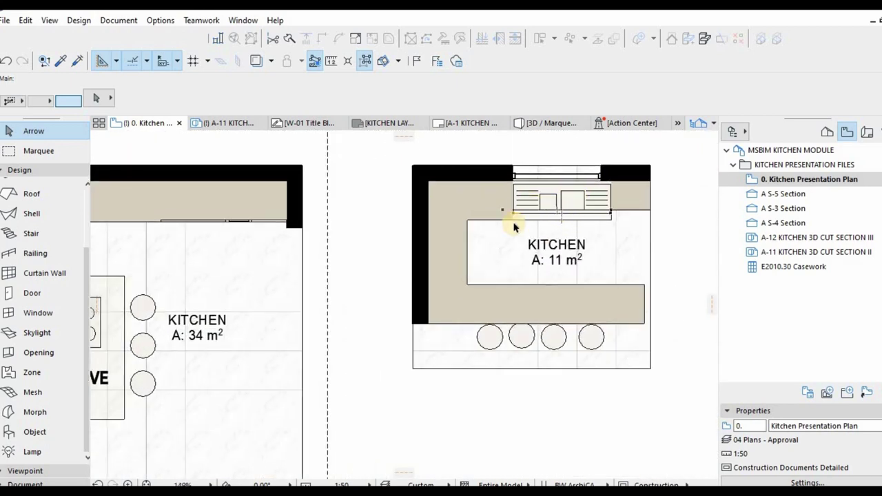
{"action": "scroll", "coordinate": [491, 249], "scroll_direction": "down", "scroll_amount": 4}
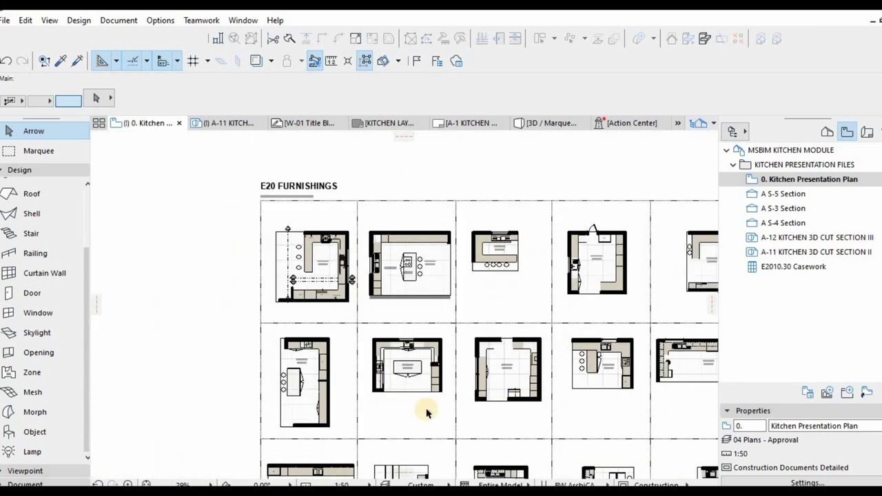
Examine the kitchen modules in the grid's second row, through to the long 29 m² kitchen at its end.
{"action": "scroll", "coordinate": [399, 384], "scroll_direction": "up", "scroll_amount": 2}
{"action": "scroll", "coordinate": [407, 359], "scroll_direction": "up", "scroll_amount": 1}
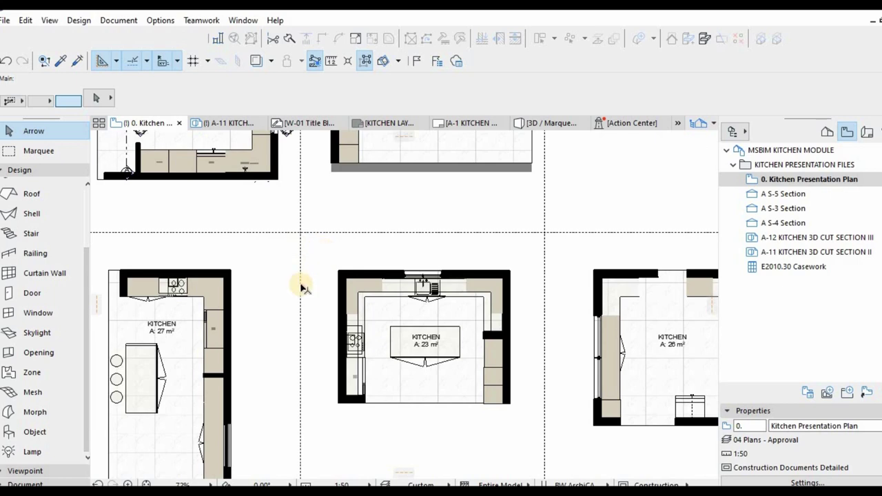
{"action": "scroll", "coordinate": [418, 268], "scroll_direction": "down", "scroll_amount": 3}
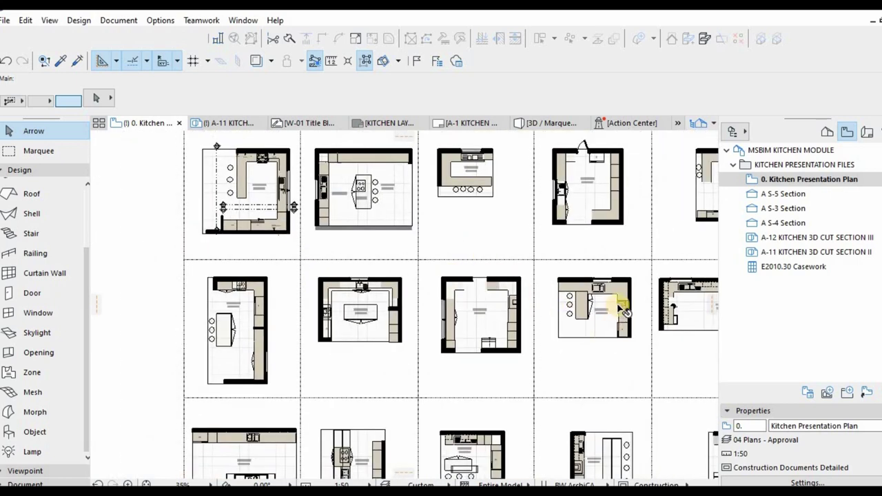
{"action": "scroll", "coordinate": [620, 305], "scroll_direction": "up", "scroll_amount": 3}
{"action": "scroll", "coordinate": [620, 305], "scroll_direction": "up", "scroll_amount": 2}
{"action": "scroll", "coordinate": [441, 285], "scroll_direction": "down", "scroll_amount": 3}
{"action": "scroll", "coordinate": [449, 288], "scroll_direction": "up", "scroll_amount": 1}
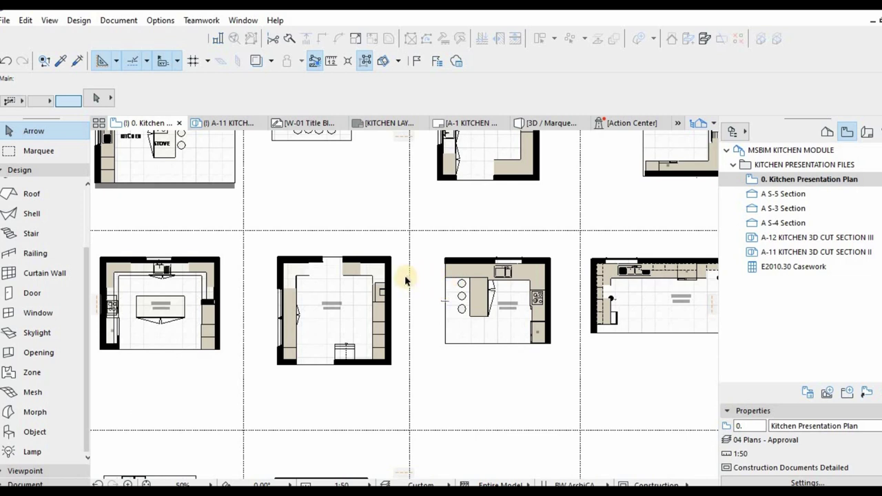
{"action": "scroll", "coordinate": [507, 276], "scroll_direction": "down", "scroll_amount": 3}
{"action": "scroll", "coordinate": [562, 274], "scroll_direction": "up", "scroll_amount": 5}
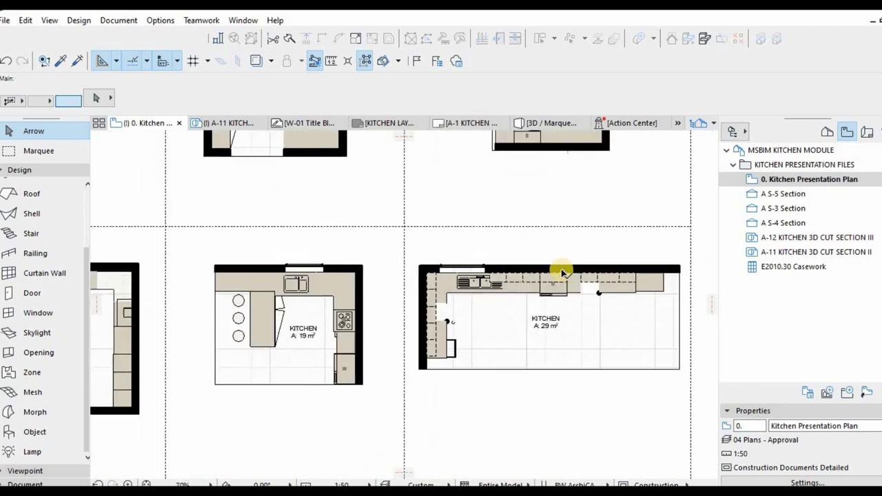
{"action": "scroll", "coordinate": [561, 274], "scroll_direction": "down", "scroll_amount": 5}
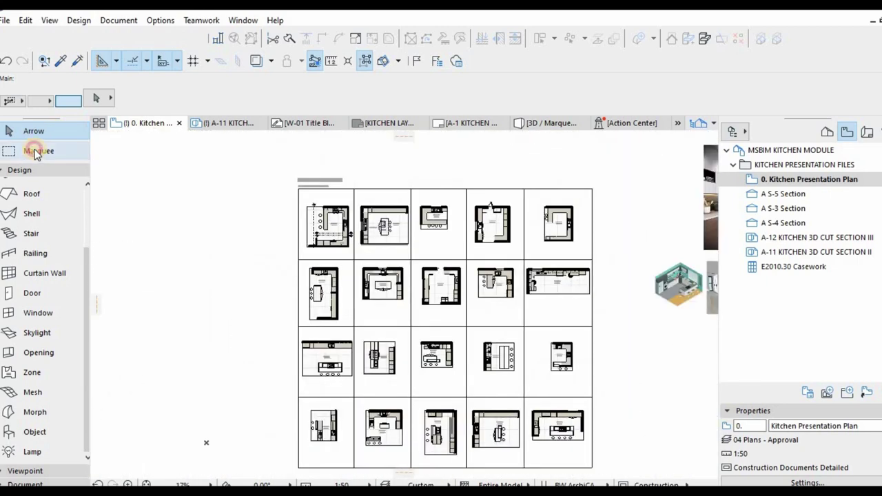
Enclose the whole Kitchen Presentation Plan grid in a marquee and show its contents in 3D.
{"action": "left_click", "coordinate": [33, 150]}
{"action": "left_click", "coordinate": [280, 167]}
{"action": "scroll", "coordinate": [492, 300], "scroll_direction": "down", "scroll_amount": 2}
{"action": "left_click", "coordinate": [565, 412]}
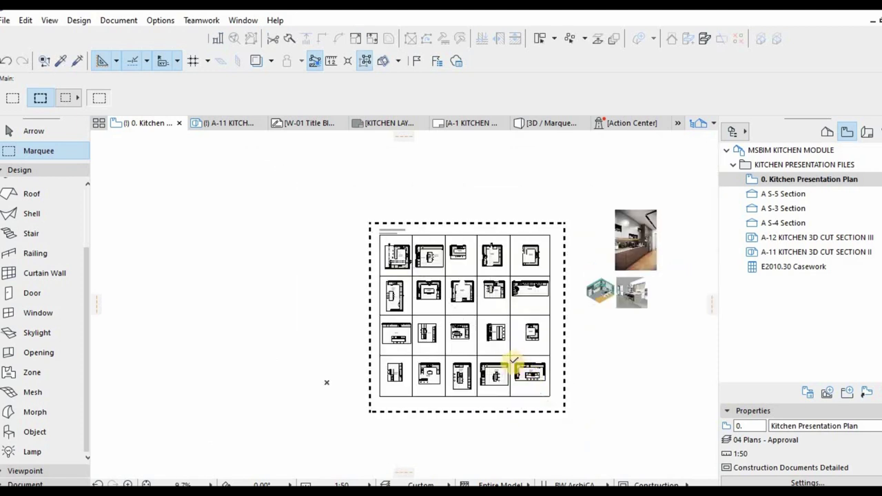
{"action": "key", "text": "F5"}
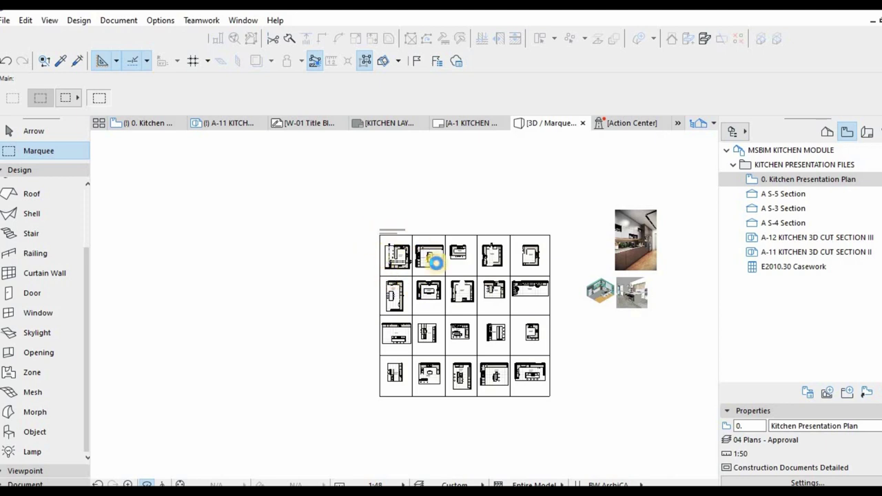
{"action": "left_click", "coordinate": [451, 302]}
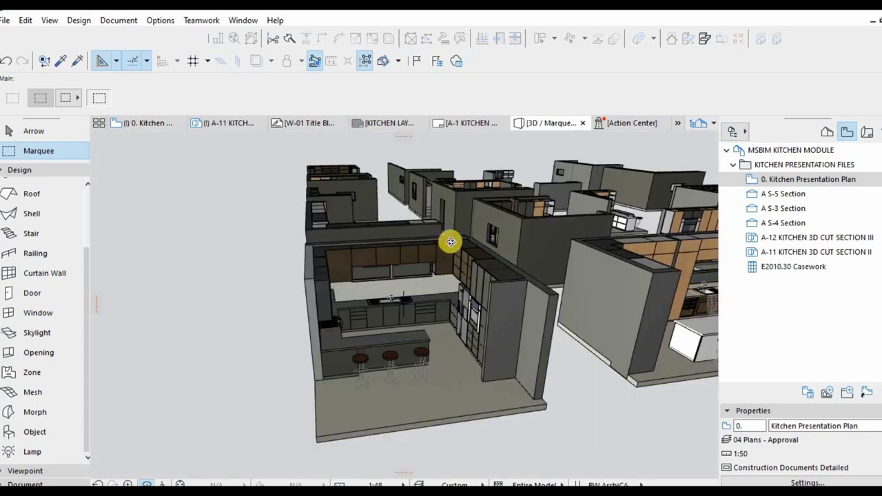
Examine in 3D the dark kitchen with the three-stool counter and the wood-fronted kitchen with the white stool island.
{"action": "left_click_drag", "start_coordinate": [427, 356], "coordinate": [454, 299]}
{"action": "scroll", "coordinate": [426, 316], "scroll_direction": "up", "scroll_amount": 5}
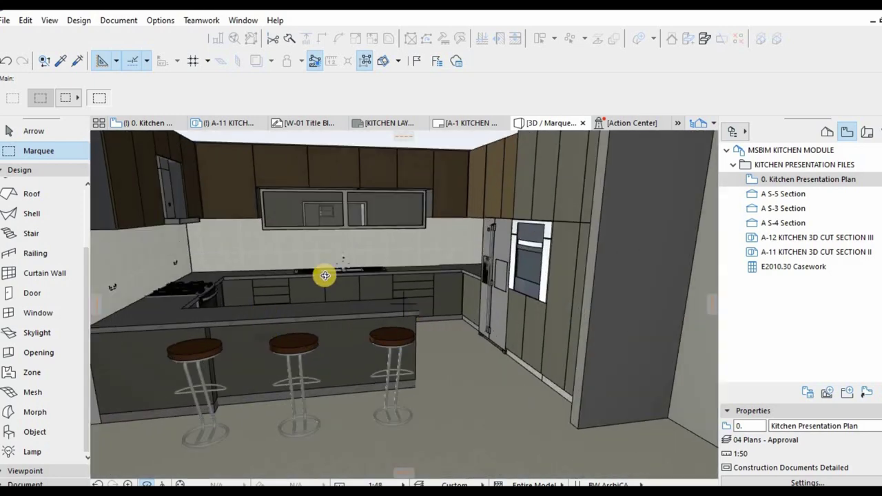
{"action": "scroll", "coordinate": [352, 285], "scroll_direction": "down", "scroll_amount": 2}
{"action": "left_click_drag", "start_coordinate": [399, 300], "coordinate": [442, 297]}
{"action": "scroll", "coordinate": [336, 310], "scroll_direction": "down", "scroll_amount": 5}
{"action": "middle_click_drag", "start_coordinate": [337, 310], "coordinate": [338, 262], "text": "shift"}
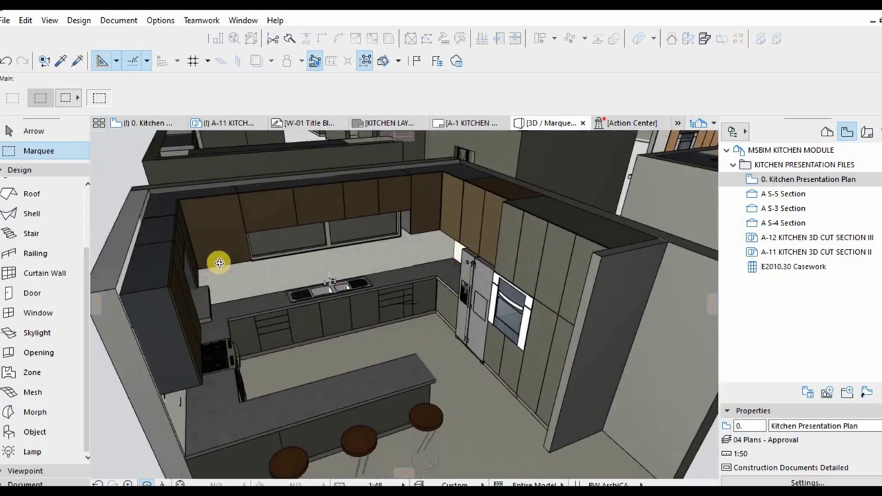
{"action": "scroll", "coordinate": [385, 282], "scroll_direction": "down", "scroll_amount": 6}
{"action": "middle_click_drag", "start_coordinate": [375, 272], "coordinate": [625, 292], "text": "shift"}
{"action": "scroll", "coordinate": [590, 366], "scroll_direction": "up", "scroll_amount": 5}
{"action": "scroll", "coordinate": [541, 311], "scroll_direction": "up", "scroll_amount": 6}
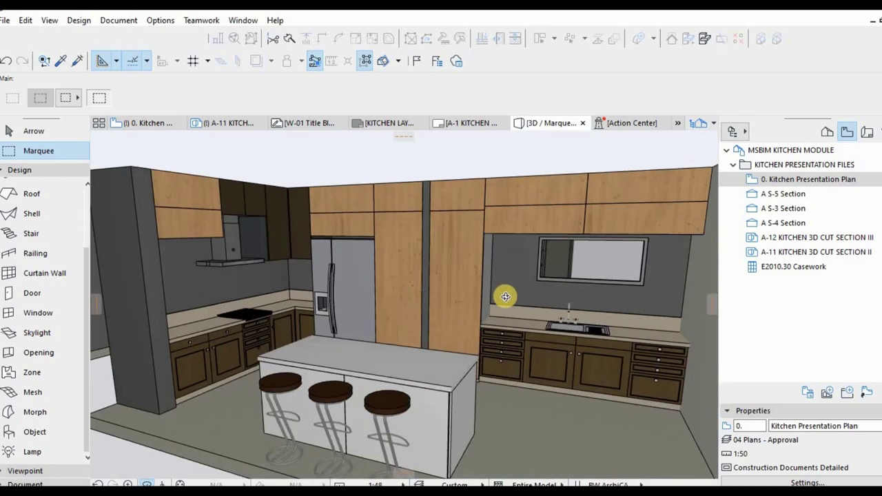
{"action": "middle_click_drag", "start_coordinate": [441, 331], "coordinate": [525, 294], "text": "shift"}
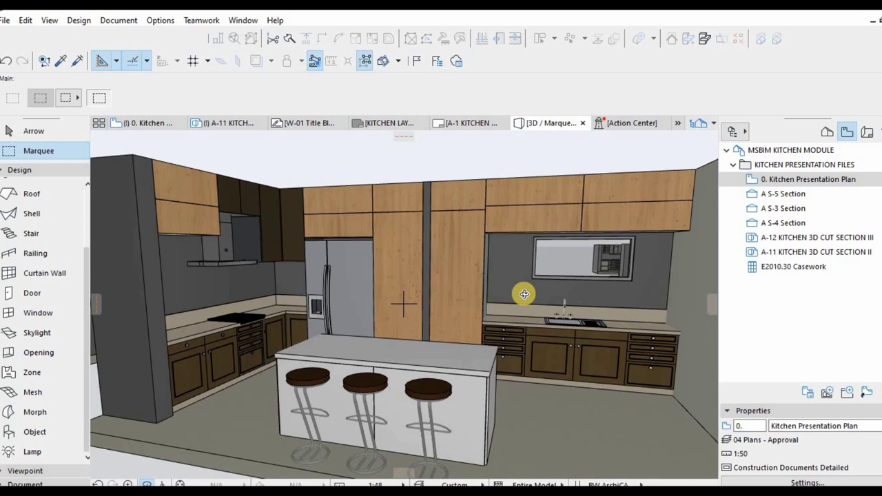
Examine in 3D the kitchen with the white drawer island, dark wall cabinets and white refrigerator.
{"action": "scroll", "coordinate": [302, 295], "scroll_direction": "down", "scroll_amount": 4}
{"action": "middle_click_drag", "start_coordinate": [397, 296], "coordinate": [394, 358], "text": "shift"}
{"action": "scroll", "coordinate": [394, 280], "scroll_direction": "down", "scroll_amount": 4}
{"action": "middle_click_drag", "start_coordinate": [463, 277], "coordinate": [490, 324], "text": "shift"}
{"action": "scroll", "coordinate": [556, 315], "scroll_direction": "up", "scroll_amount": 3}
{"action": "middle_click_drag", "start_coordinate": [557, 315], "coordinate": [492, 275], "text": "shift"}
{"action": "scroll", "coordinate": [492, 275], "scroll_direction": "up", "scroll_amount": 3}
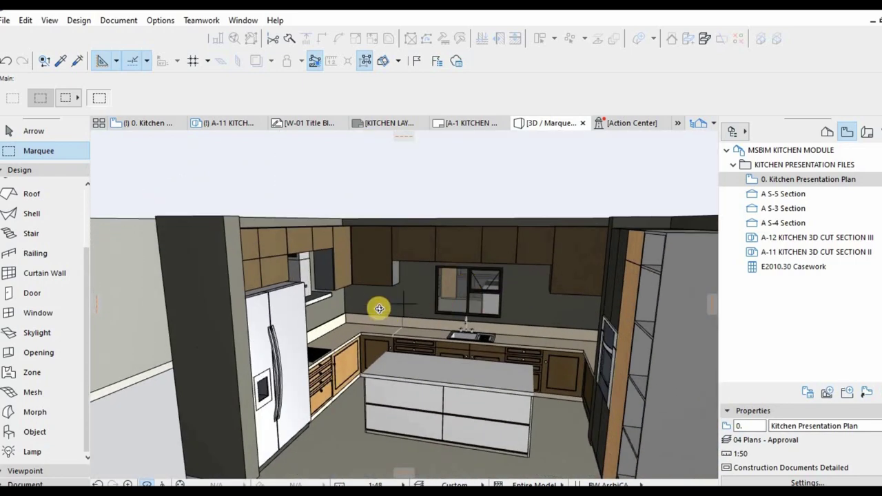
Orbit around the whole group of kitchen modules and inspect the remaining layouts in 3D.
{"action": "scroll", "coordinate": [330, 281], "scroll_direction": "down", "scroll_amount": 5}
{"action": "middle_click_drag", "start_coordinate": [610, 321], "coordinate": [457, 287], "text": "shift"}
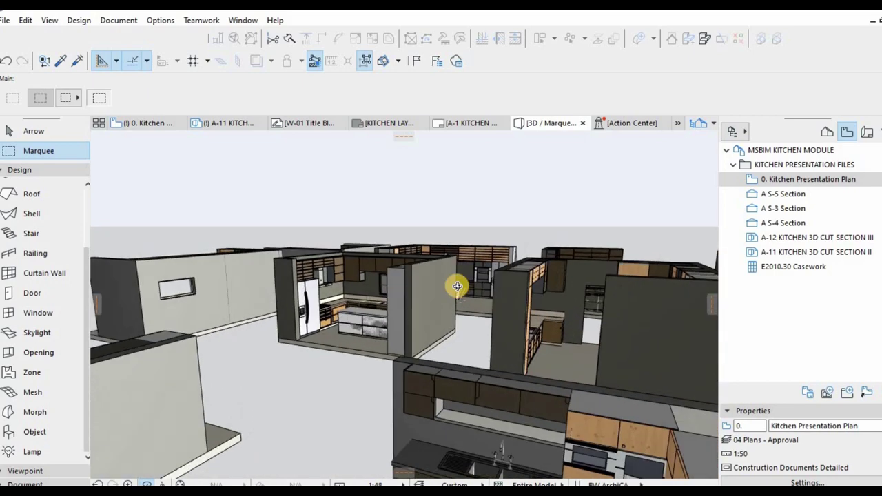
{"action": "scroll", "coordinate": [456, 287], "scroll_direction": "down", "scroll_amount": 2}
{"action": "middle_click_drag", "start_coordinate": [465, 345], "coordinate": [405, 300], "text": "shift"}
{"action": "scroll", "coordinate": [527, 322], "scroll_direction": "up", "scroll_amount": 2}
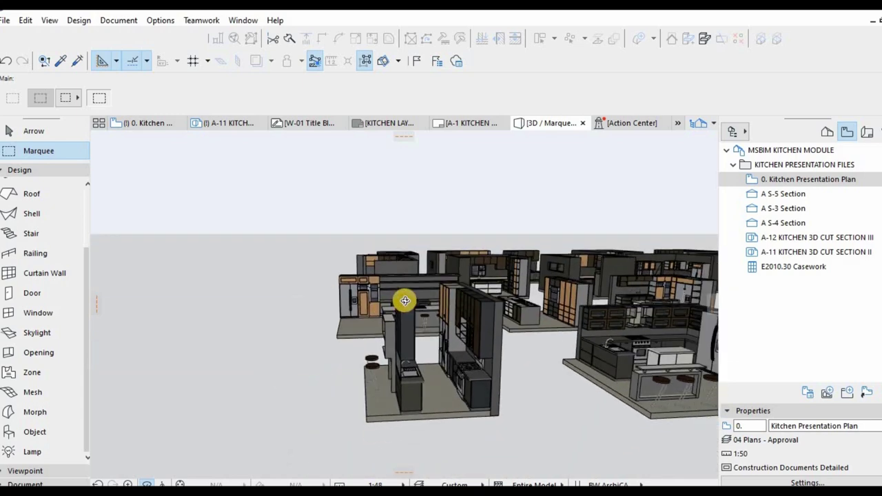
{"action": "middle_click_drag", "start_coordinate": [467, 318], "coordinate": [353, 301], "text": "shift"}
{"action": "scroll", "coordinate": [667, 332], "scroll_direction": "up", "scroll_amount": 4}
{"action": "scroll", "coordinate": [513, 357], "scroll_direction": "up", "scroll_amount": 2}
{"action": "middle_click_drag", "start_coordinate": [519, 330], "coordinate": [419, 304], "text": "shift"}
{"action": "mouse_move", "coordinate": [531, 303]}
{"action": "middle_mouse_down", "text": "shift"}
{"action": "mouse_move", "coordinate": [575, 309]}
{"action": "mouse_move", "coordinate": [561, 323]}
{"action": "mouse_move", "coordinate": [508, 321]}
{"action": "mouse_move", "coordinate": [476, 348]}
{"action": "mouse_move", "coordinate": [345, 301]}
{"action": "mouse_move", "coordinate": [616, 265]}
{"action": "mouse_move", "coordinate": [545, 293]}
{"action": "middle_mouse_up", "text": "shift"}
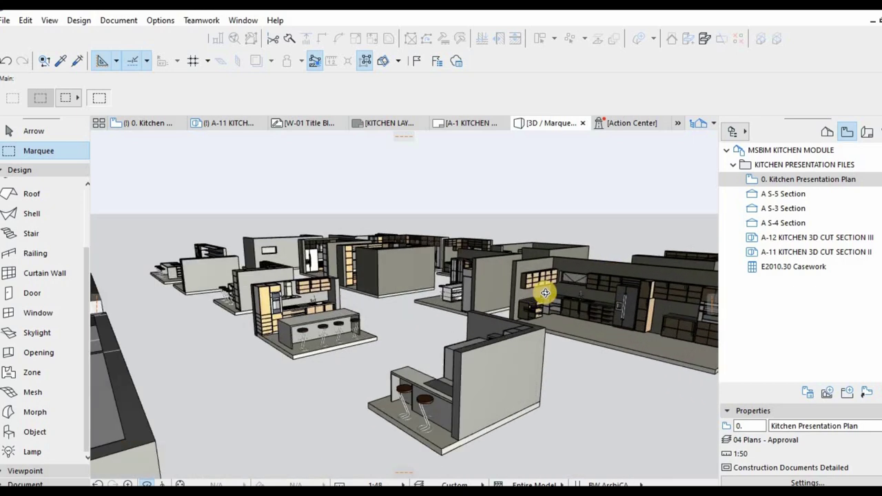
Select the four-drawer base cabinet farther from the black refrigerator in the long kitchen module's sink run.
{"action": "left_click_drag", "start_coordinate": [508, 308], "coordinate": [589, 340]}
{"action": "scroll", "coordinate": [587, 340], "scroll_direction": "up", "scroll_amount": 4}
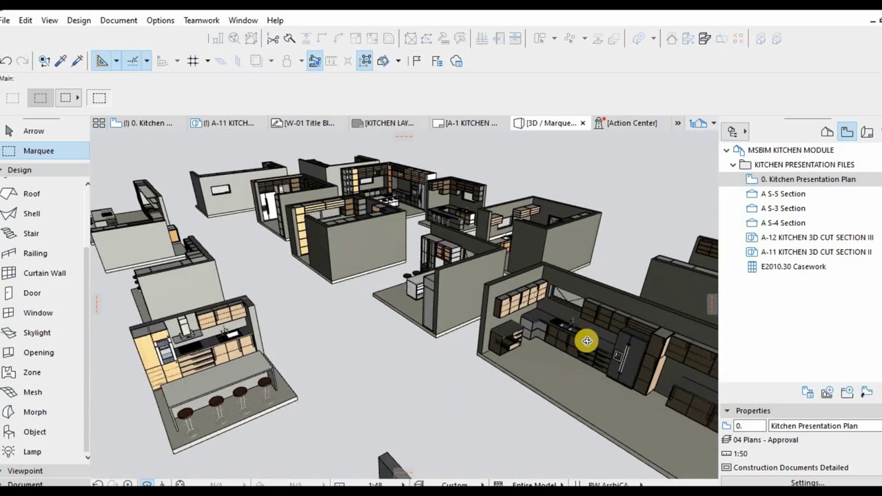
{"action": "middle_click_drag", "start_coordinate": [378, 288], "coordinate": [597, 370], "text": "shift"}
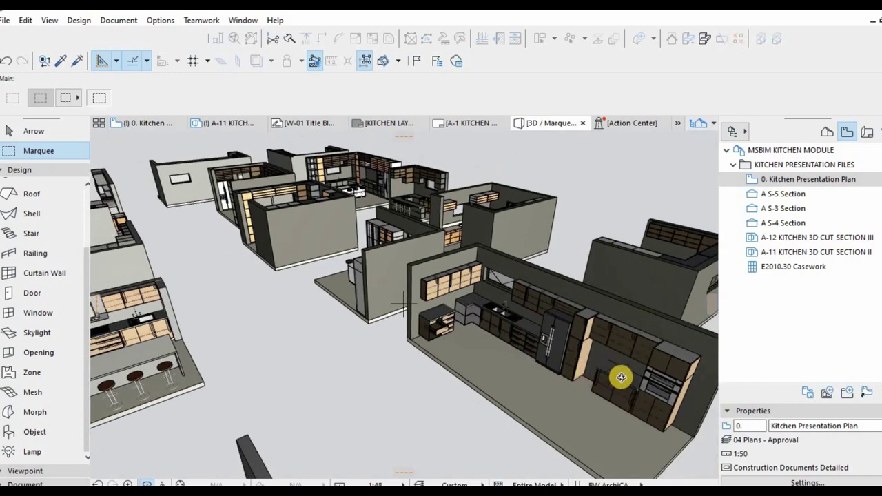
{"action": "scroll", "coordinate": [630, 386], "scroll_direction": "up", "scroll_amount": 1}
{"action": "scroll", "coordinate": [407, 240], "scroll_direction": "up", "scroll_amount": 5}
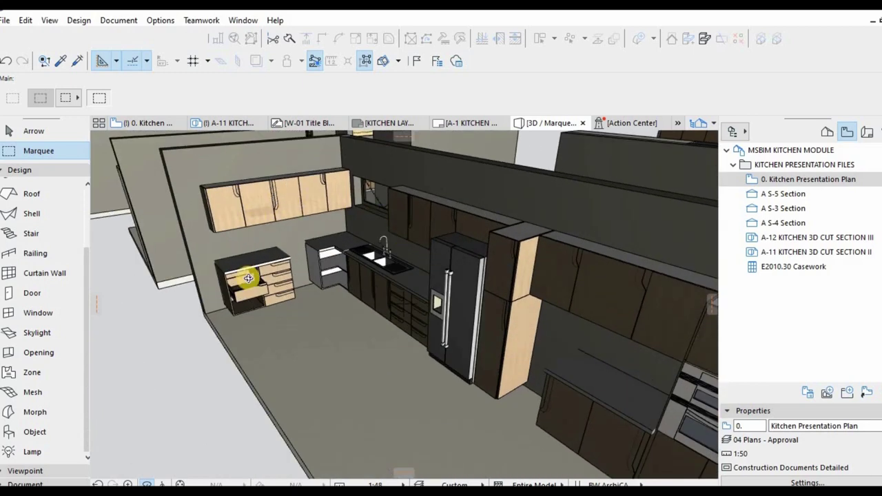
{"action": "middle_click_drag", "start_coordinate": [469, 281], "coordinate": [386, 227], "text": "shift"}
{"action": "scroll", "coordinate": [565, 223], "scroll_direction": "up", "scroll_amount": 5}
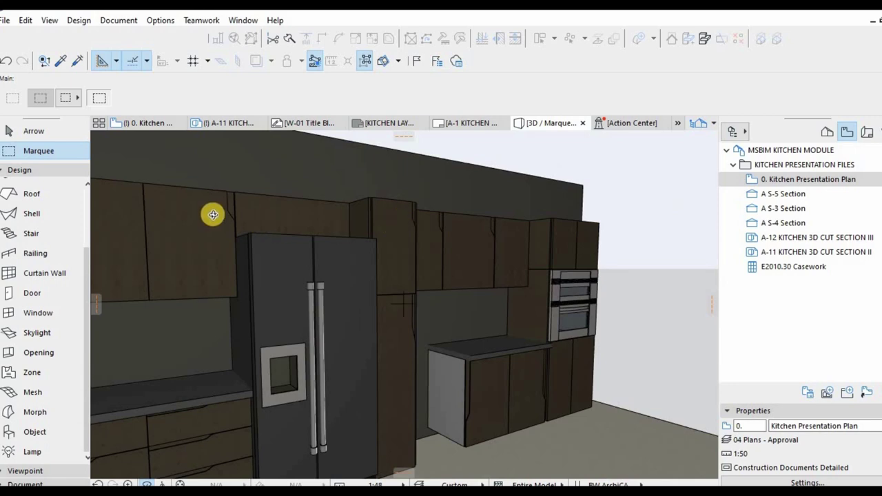
{"action": "scroll", "coordinate": [219, 205], "scroll_direction": "up", "scroll_amount": 1}
{"action": "scroll", "coordinate": [407, 211], "scroll_direction": "down", "scroll_amount": 3}
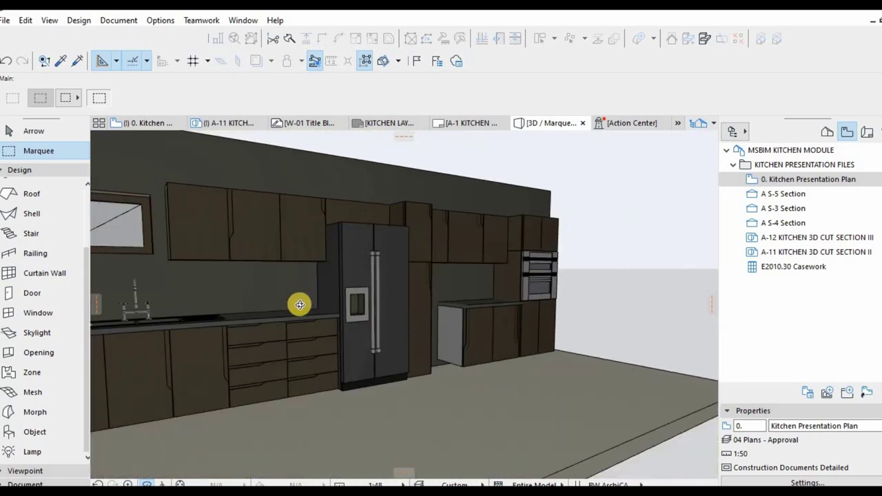
{"action": "scroll", "coordinate": [301, 322], "scroll_direction": "up", "scroll_amount": 5}
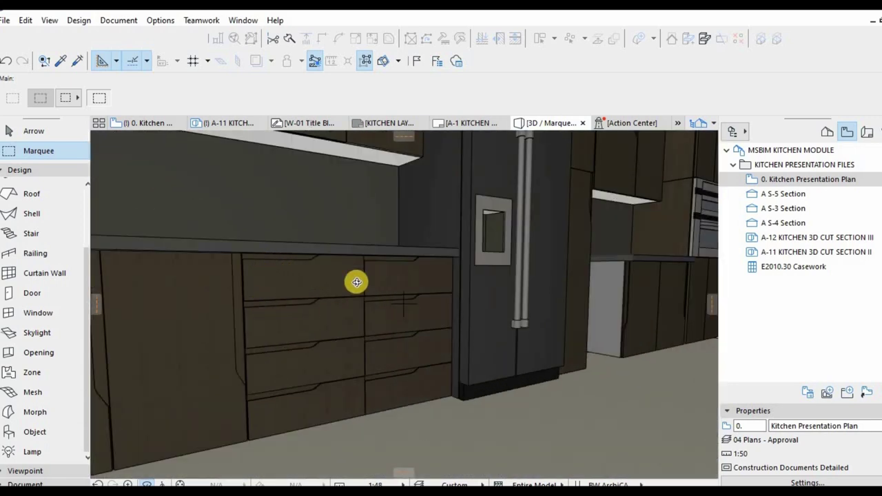
{"action": "left_click", "coordinate": [313, 304], "text": "shift"}
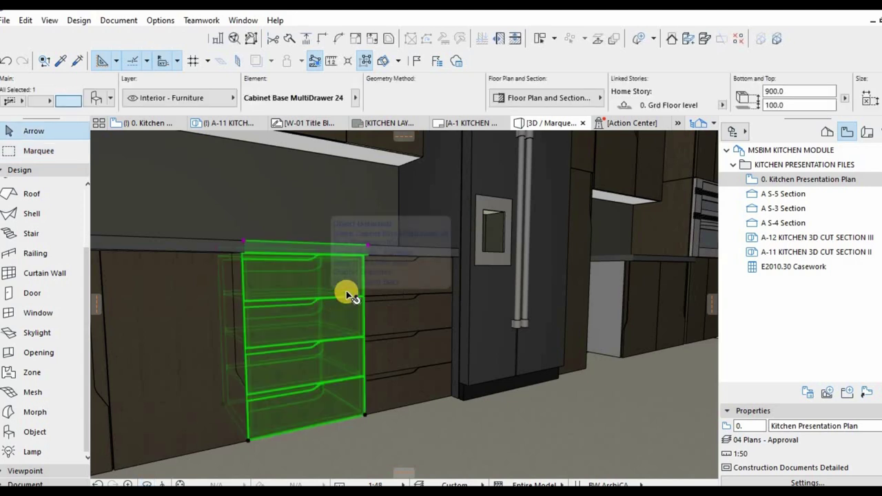
Review the selected drawer cabinet's countertop, knob and drawer front settings, including the available front panel styles.
{"action": "left_click", "coordinate": [345, 283]}
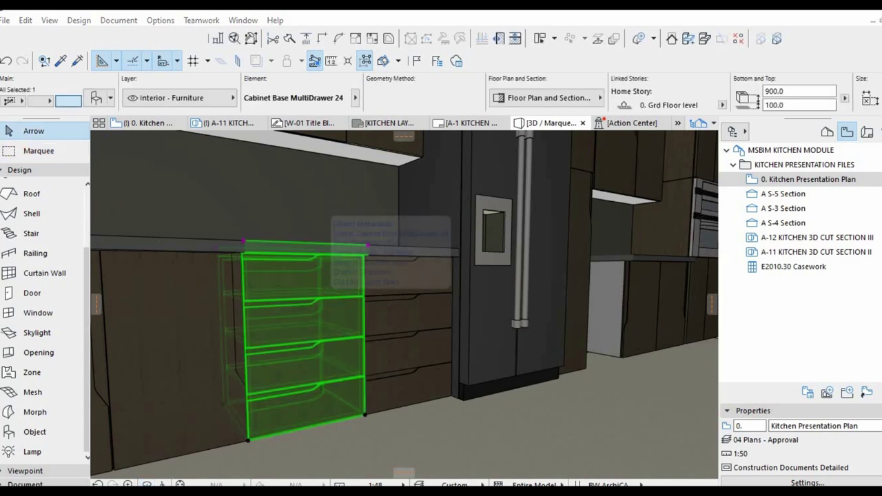
{"action": "left_click", "coordinate": [321, 104]}
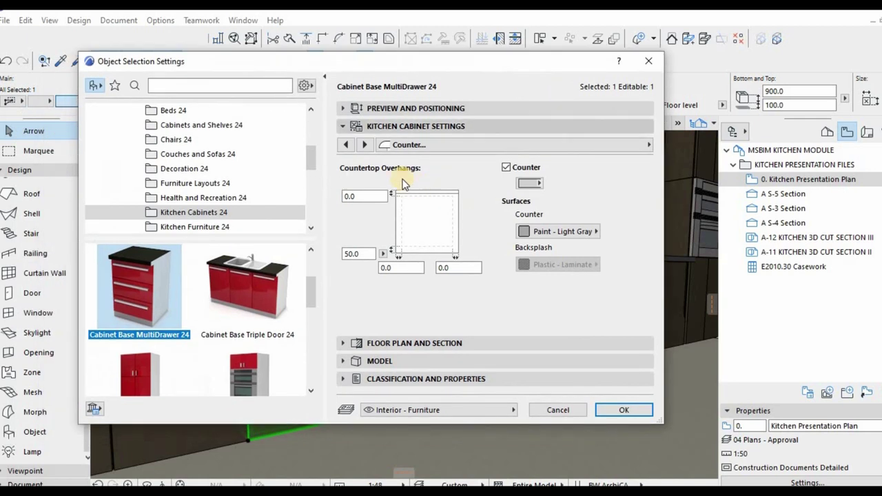
{"action": "left_click", "coordinate": [365, 145]}
{"action": "left_click", "coordinate": [365, 145]}
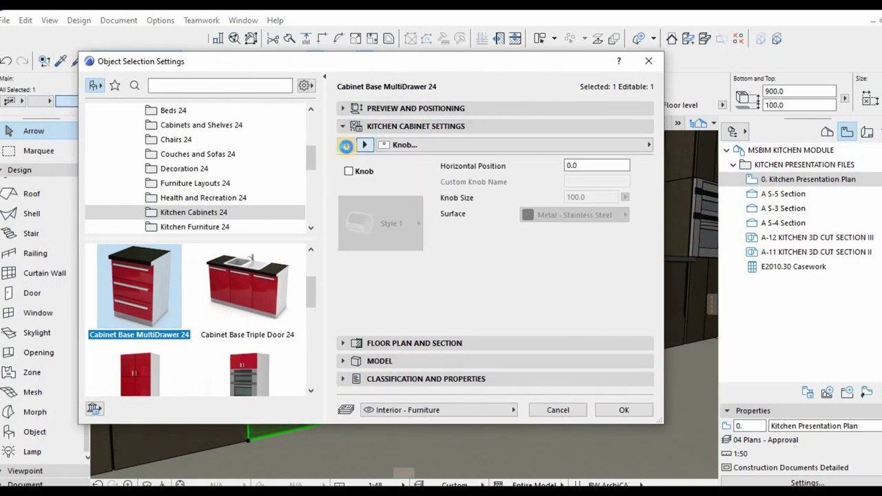
{"action": "left_click", "coordinate": [400, 206]}
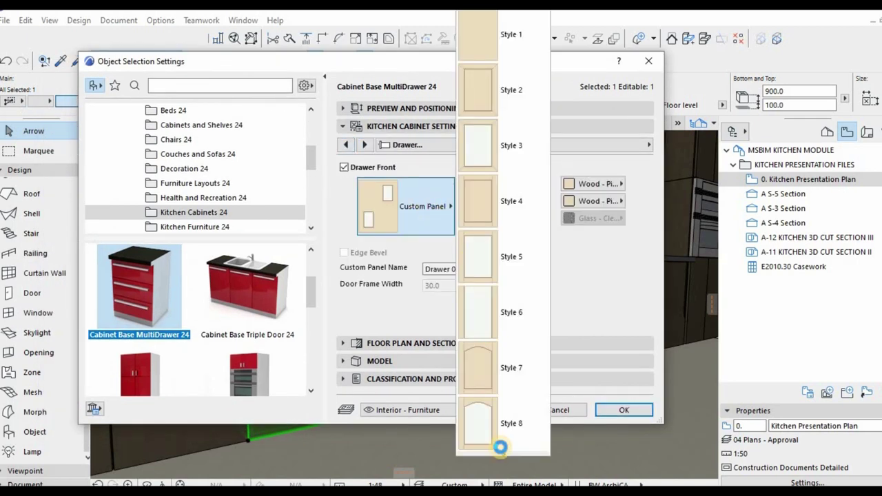
{"action": "left_click", "coordinate": [531, 362]}
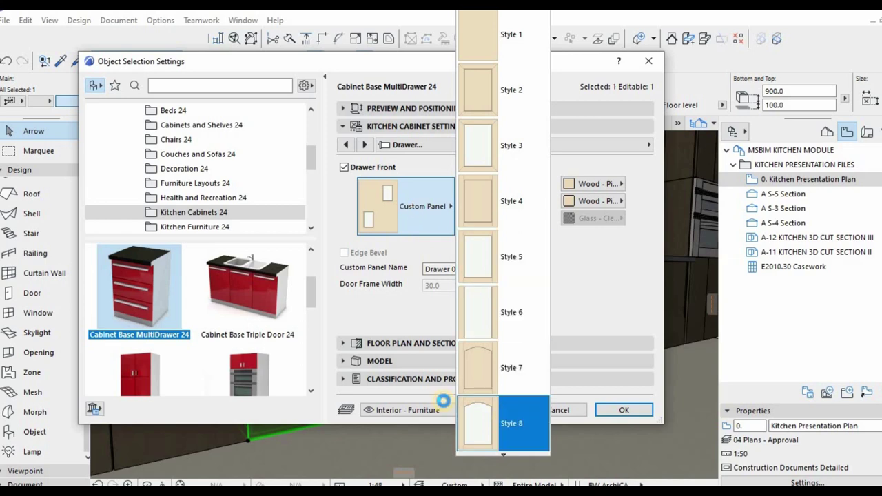
{"action": "left_click", "coordinate": [616, 409]}
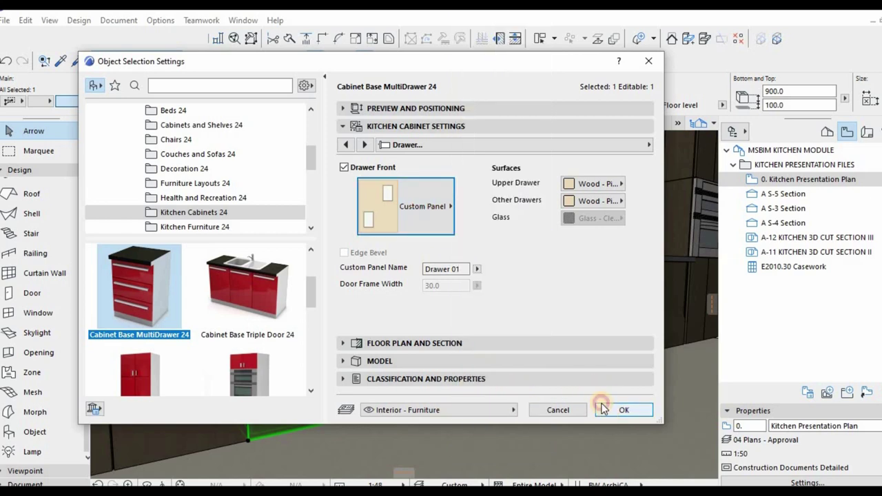
{"action": "left_click", "coordinate": [605, 410]}
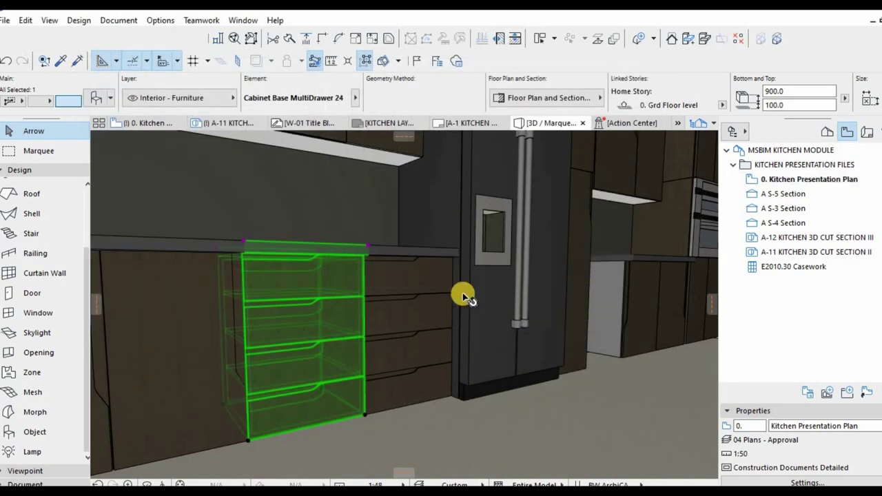
Return to the kitchen presentation floor plan and clear both the cabinet selection and the marquee around the modules.
{"action": "key", "text": "F2"}
{"action": "left_click", "coordinate": [523, 301]}
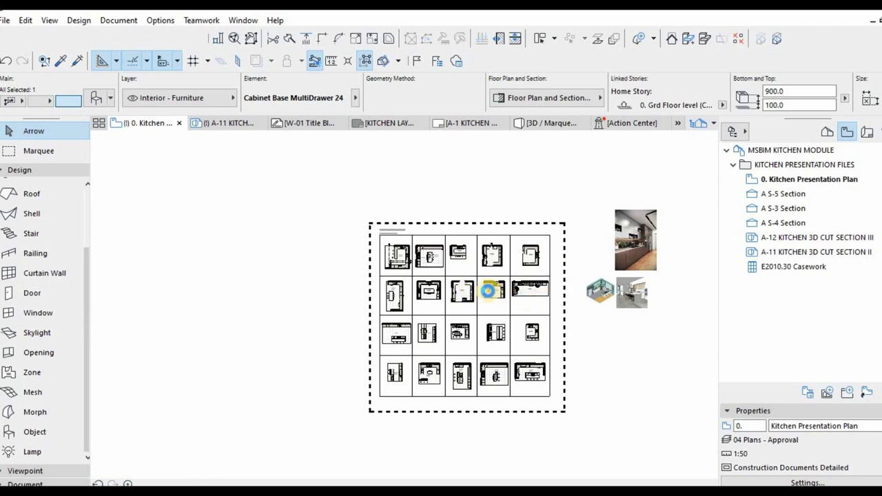
{"action": "key", "text": "Escape"}
{"action": "key", "text": "Escape"}
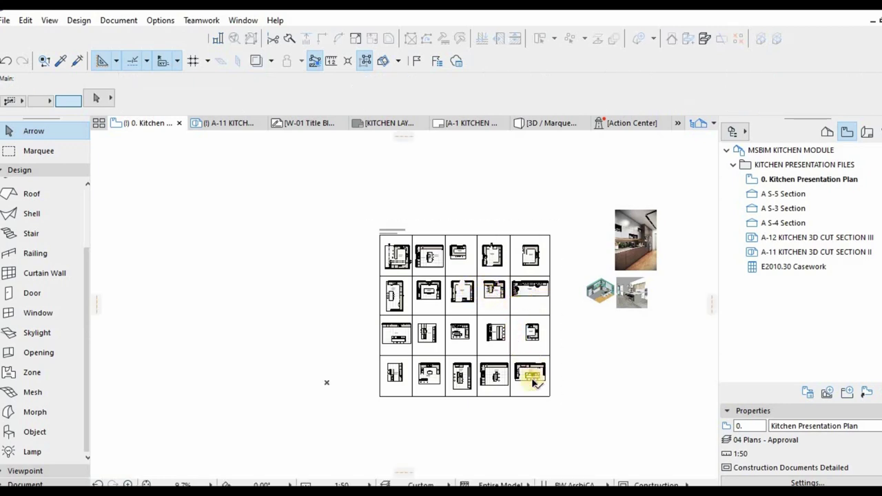
Examine the kitchen modules in plan, from the bottom-row island layouts up to the small top-row kitchen with four stools.
{"action": "scroll", "coordinate": [536, 383], "scroll_direction": "up", "scroll_amount": 5}
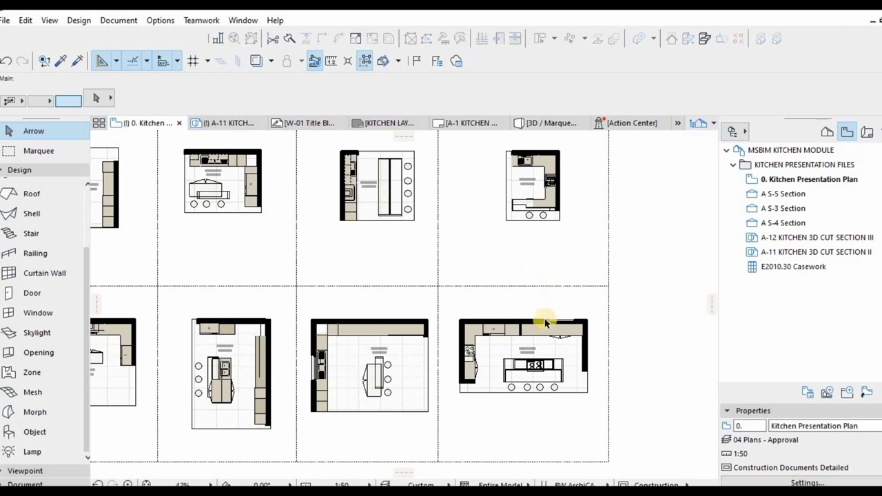
{"action": "scroll", "coordinate": [414, 261], "scroll_direction": "down", "scroll_amount": 3}
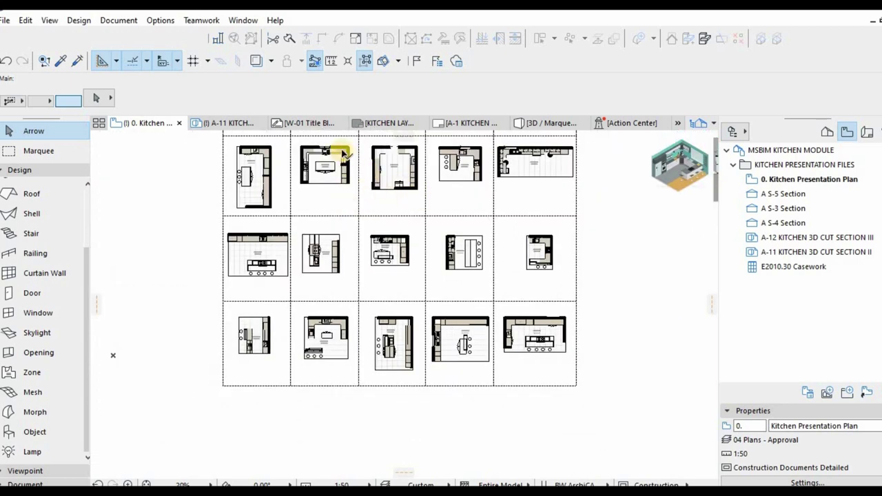
{"action": "scroll", "coordinate": [345, 153], "scroll_direction": "up", "scroll_amount": 3}
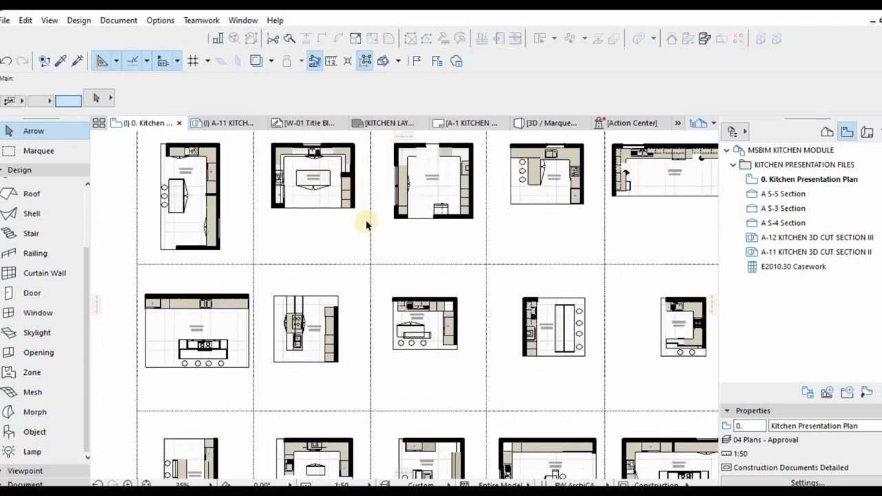
{"action": "scroll", "coordinate": [303, 251], "scroll_direction": "down", "scroll_amount": 3}
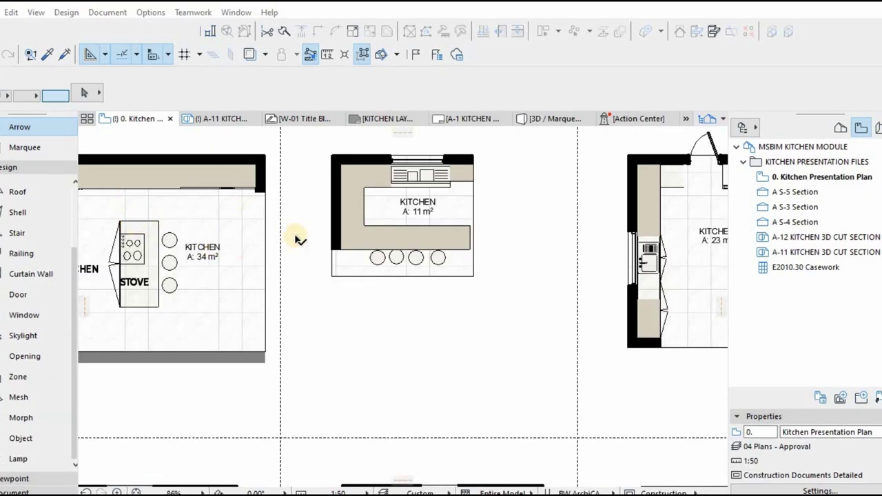
{"action": "scroll", "coordinate": [406, 299], "scroll_direction": "down", "scroll_amount": 3}
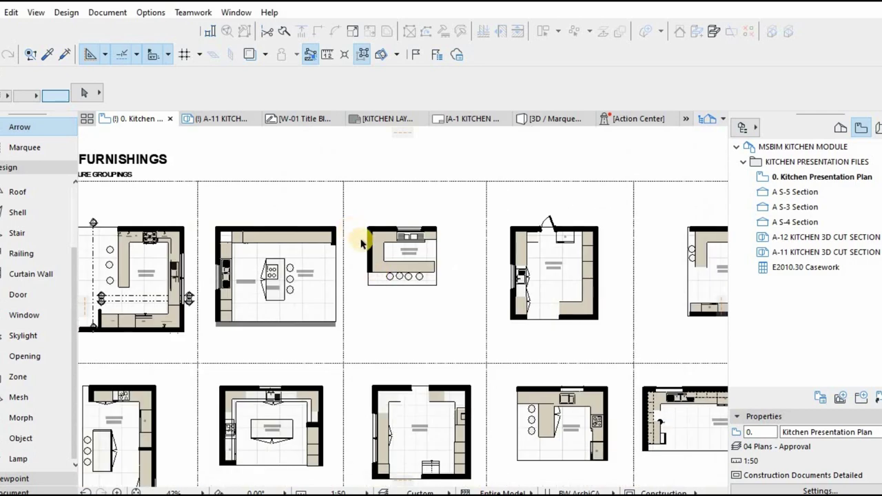
{"action": "scroll", "coordinate": [358, 253], "scroll_direction": "down", "scroll_amount": 2}
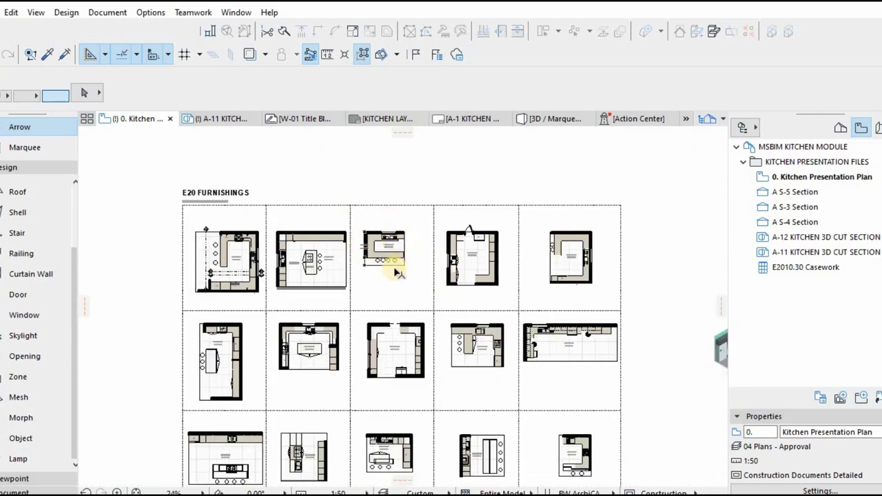
{"action": "scroll", "coordinate": [382, 207], "scroll_direction": "up", "scroll_amount": 5}
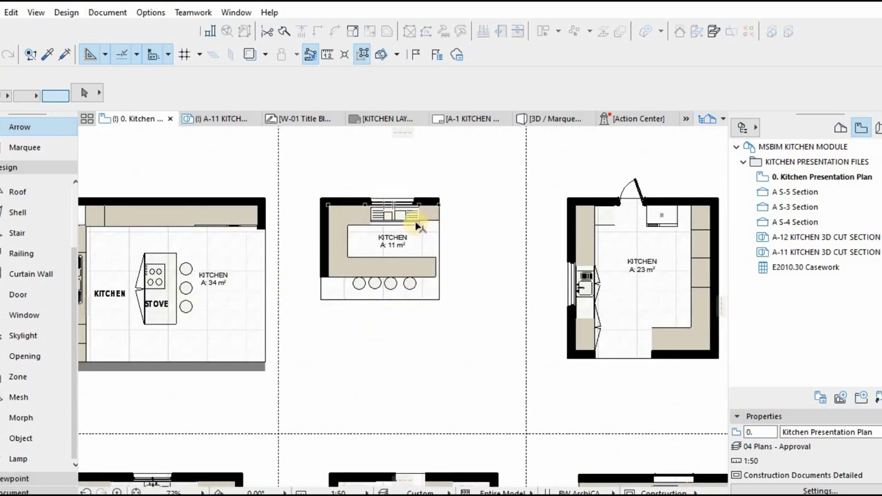
{"action": "scroll", "coordinate": [468, 233], "scroll_direction": "down", "scroll_amount": 5}
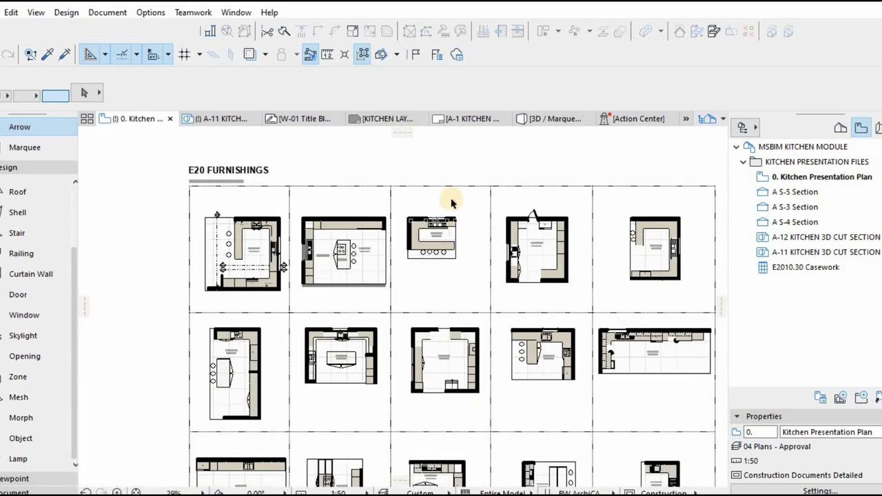
{"action": "scroll", "coordinate": [445, 219], "scroll_direction": "up", "scroll_amount": 3}
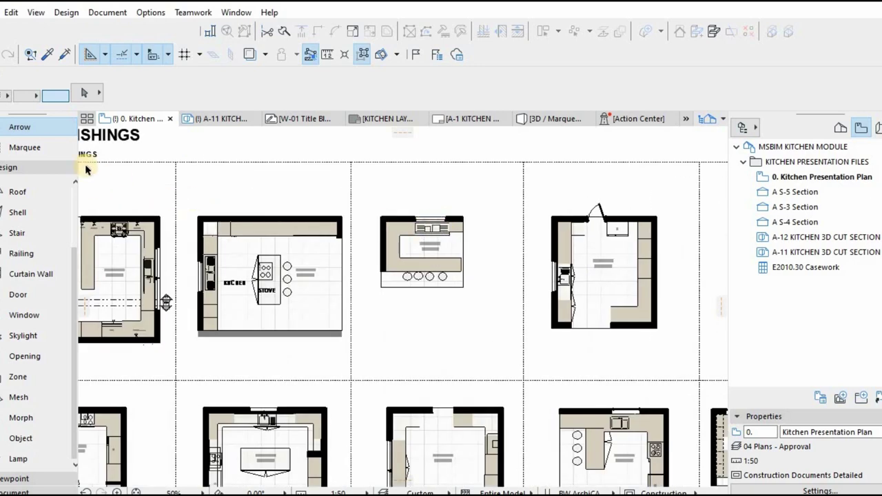
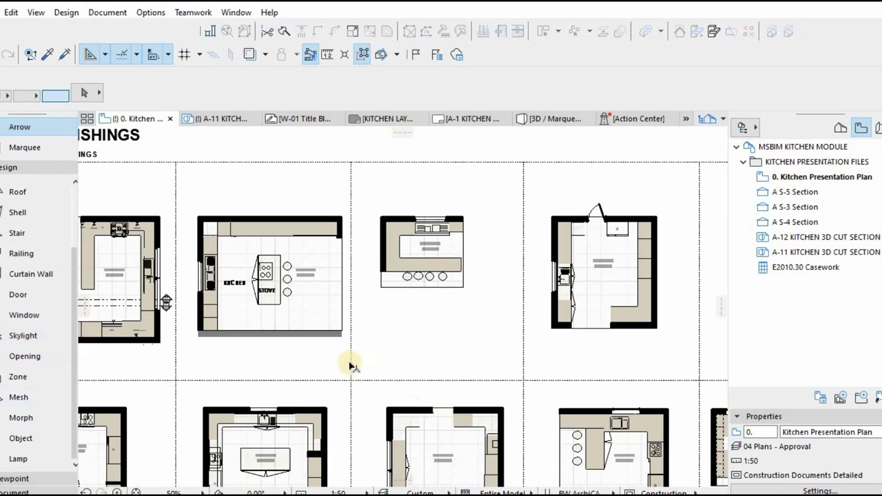
Inspect the first-row layouts under the E20 Furnishings title, comparing the small four-stool kitchen with the kitchen containing the stove island.
{"action": "scroll", "coordinate": [422, 308], "scroll_direction": "down", "scroll_amount": 2}
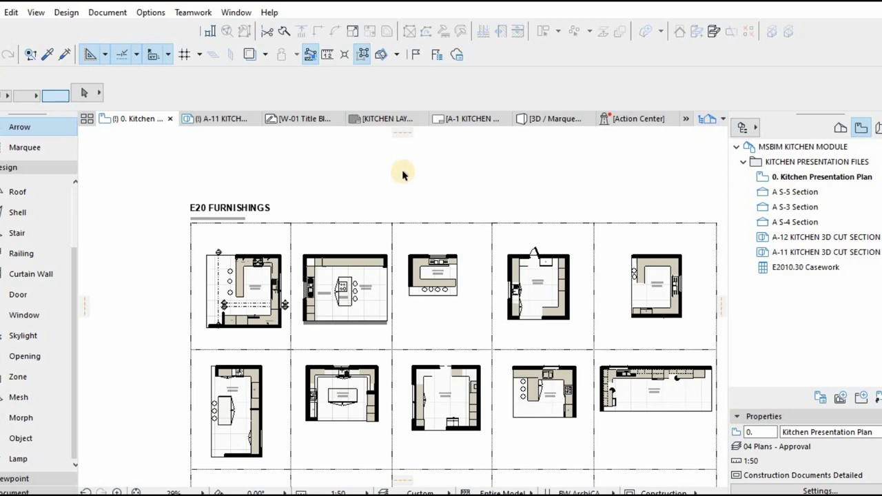
{"action": "scroll", "coordinate": [403, 175], "scroll_direction": "down", "scroll_amount": 1}
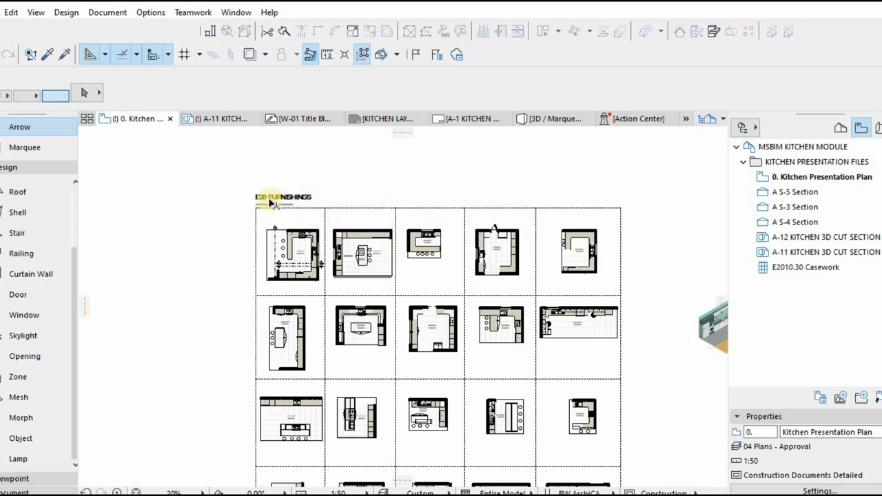
{"action": "scroll", "coordinate": [262, 197], "scroll_direction": "up", "scroll_amount": 3}
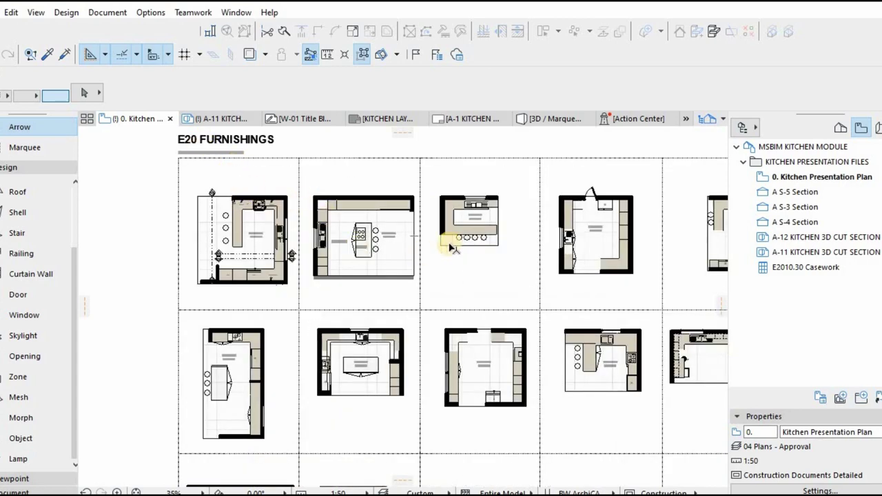
{"action": "mouse_move", "coordinate": [463, 235]}
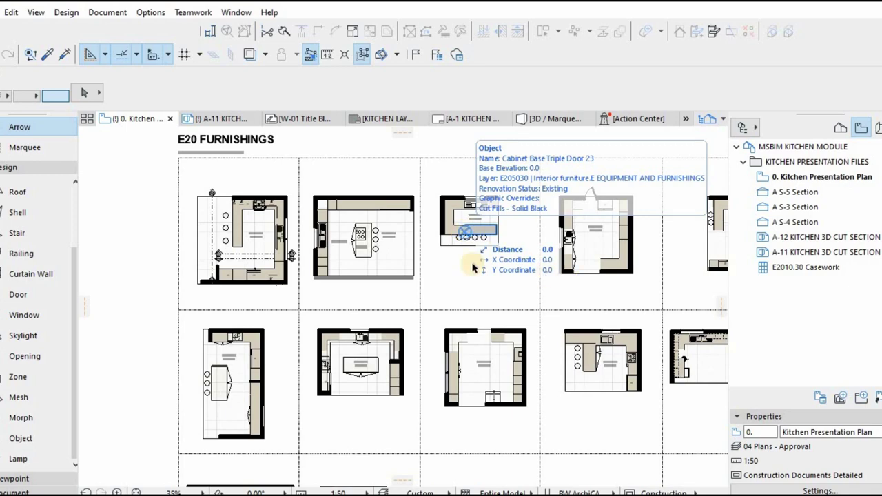
{"action": "scroll", "coordinate": [443, 255], "scroll_direction": "down", "scroll_amount": 2}
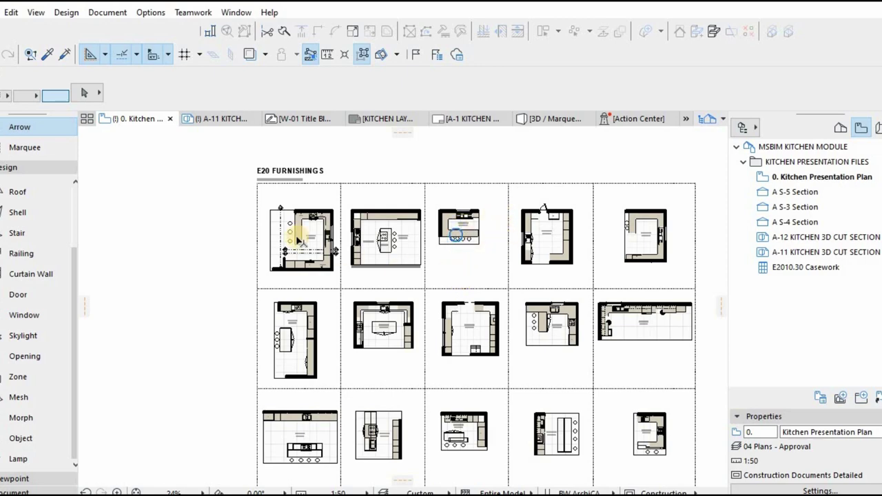
{"action": "scroll", "coordinate": [297, 237], "scroll_direction": "up", "scroll_amount": 3}
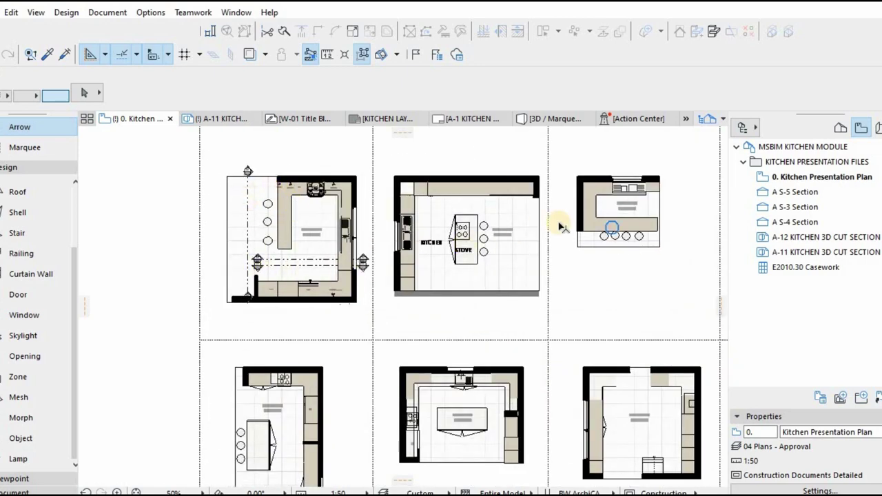
{"action": "scroll", "coordinate": [495, 212], "scroll_direction": "down", "scroll_amount": 1}
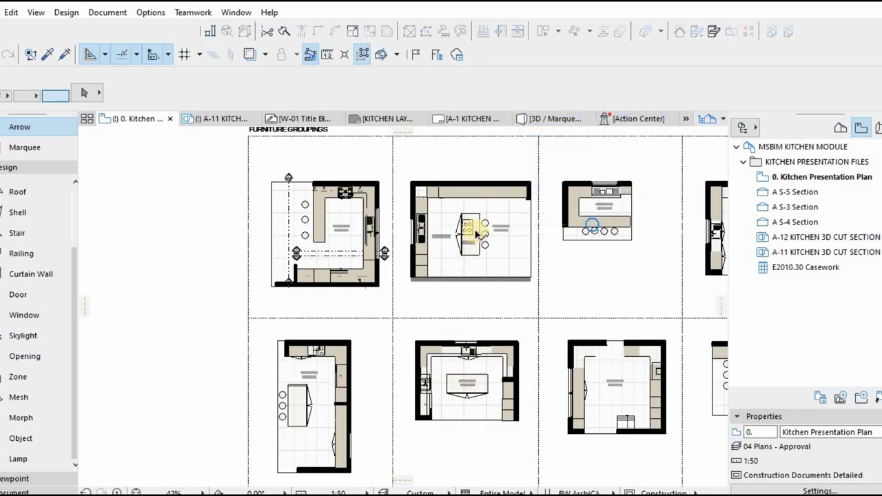
{"action": "scroll", "coordinate": [493, 226], "scroll_direction": "up", "scroll_amount": 3}
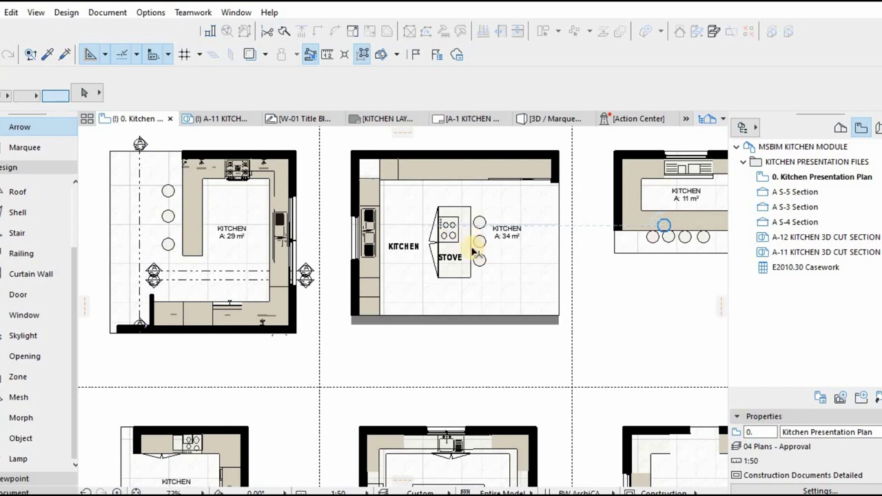
{"action": "scroll", "coordinate": [441, 262], "scroll_direction": "down", "scroll_amount": 3}
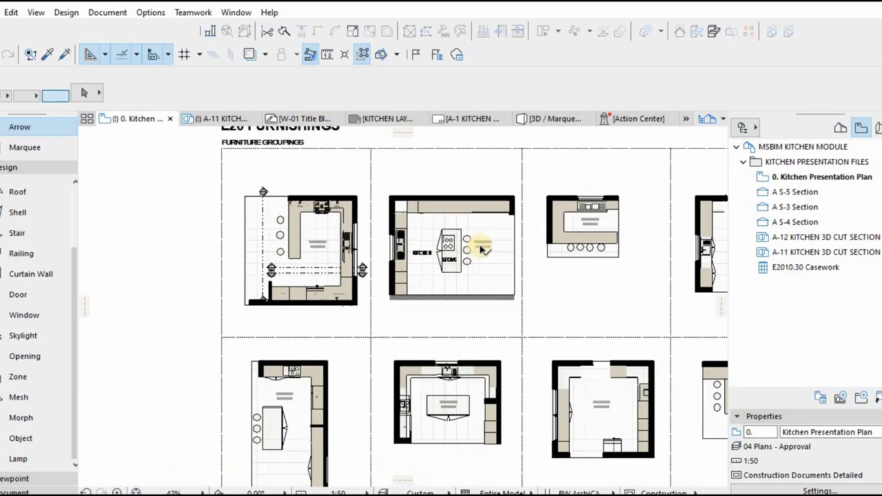
Inspect the second-row kitchen layouts in plan, including the central-island kitchen and the adjacent one with an open centre.
{"action": "scroll", "coordinate": [512, 319], "scroll_direction": "down", "scroll_amount": 3}
{"action": "scroll", "coordinate": [457, 335], "scroll_direction": "up", "scroll_amount": 3}
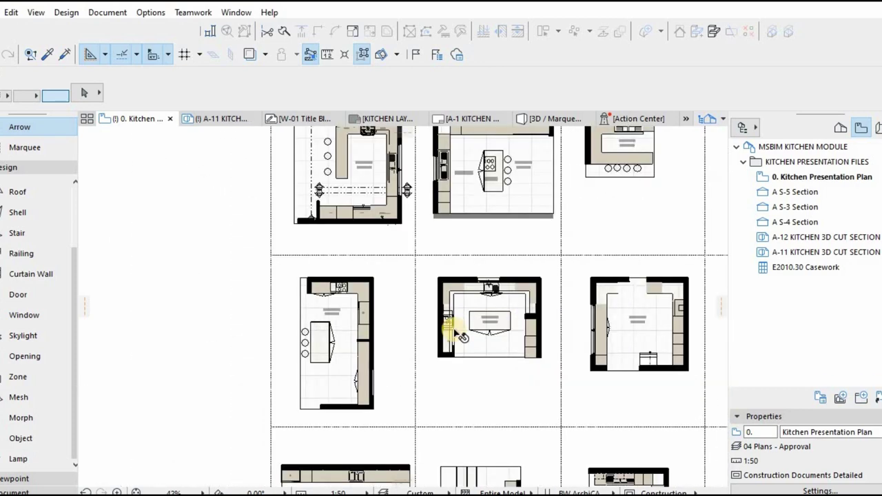
{"action": "scroll", "coordinate": [562, 337], "scroll_direction": "down", "scroll_amount": 1}
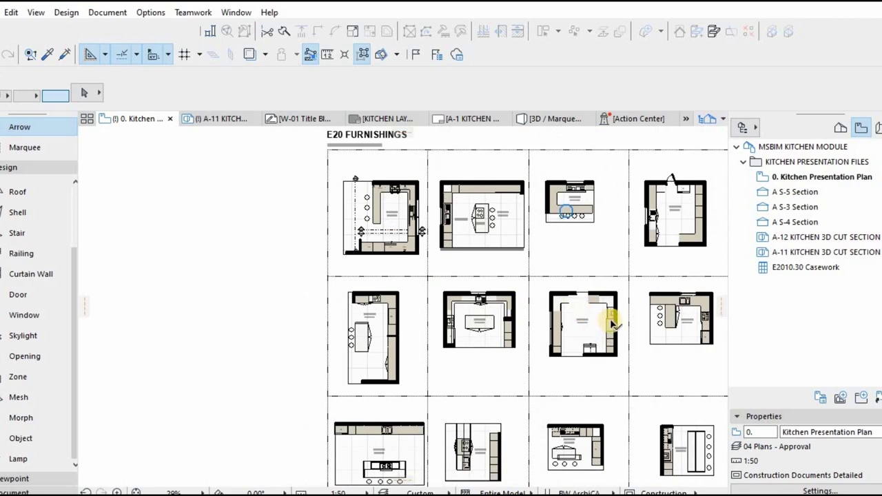
{"action": "scroll", "coordinate": [610, 316], "scroll_direction": "up", "scroll_amount": 2}
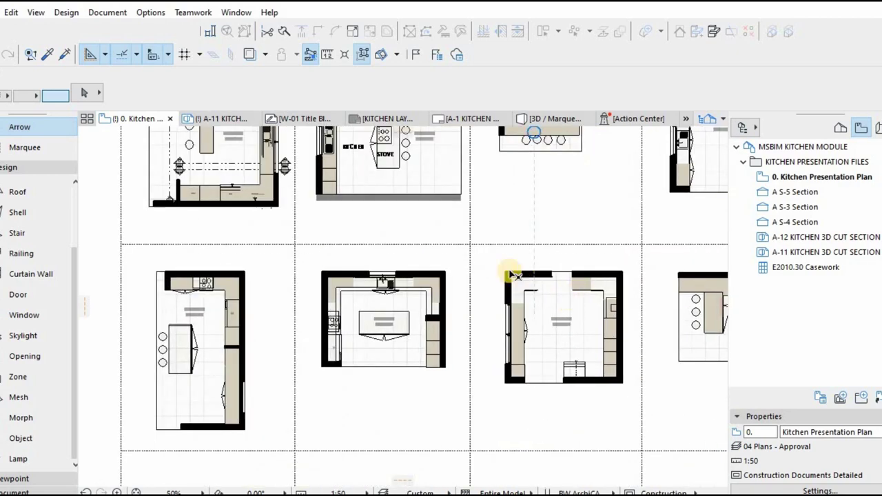
{"action": "scroll", "coordinate": [468, 265], "scroll_direction": "down", "scroll_amount": 2}
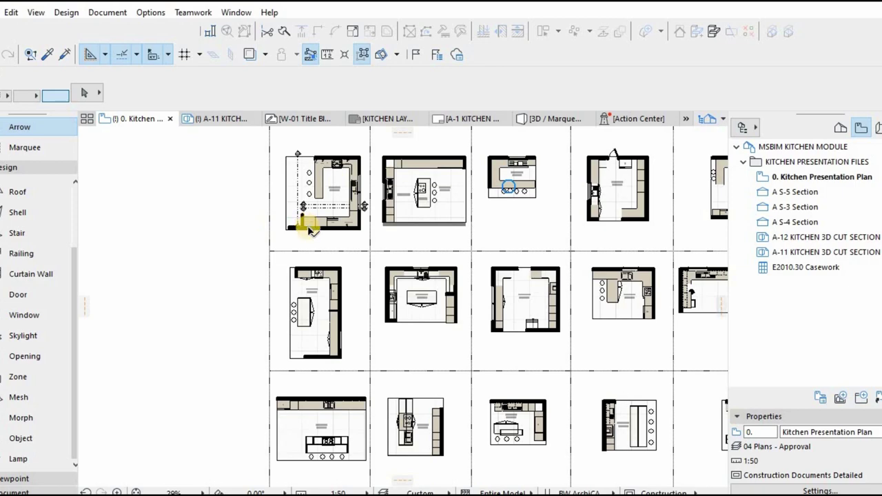
{"action": "mouse_move", "coordinate": [309, 230]}
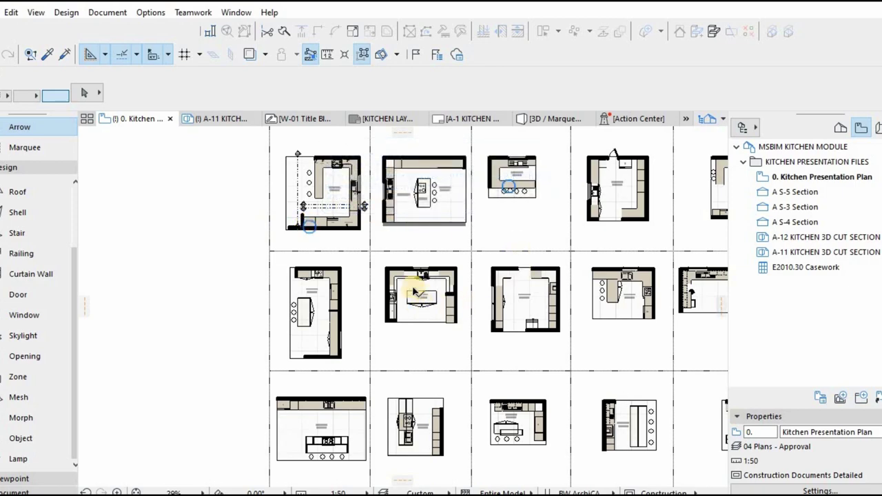
{"action": "scroll", "coordinate": [416, 293], "scroll_direction": "up", "scroll_amount": 2}
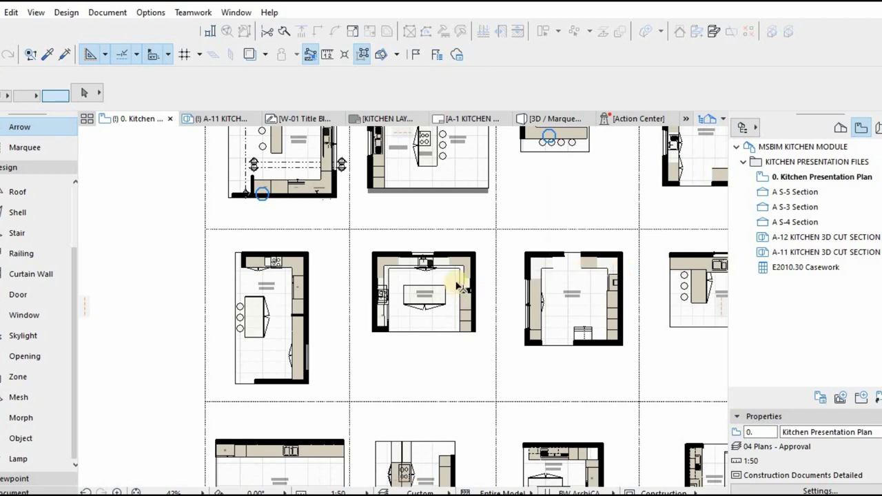
{"action": "scroll", "coordinate": [457, 284], "scroll_direction": "down", "scroll_amount": 2}
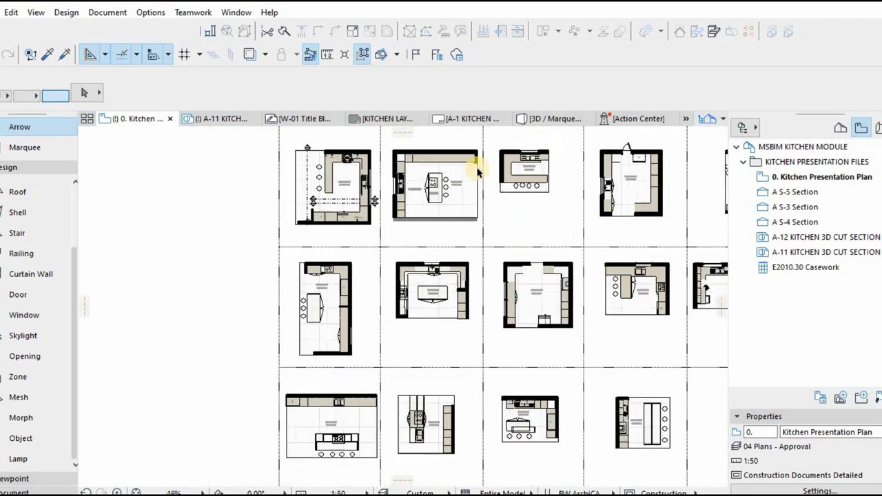
Enclose the small 11 m² four-stool kitchen in a marquee and show only that area in 3D.
{"action": "scroll", "coordinate": [541, 146], "scroll_direction": "up", "scroll_amount": 7}
{"action": "key", "text": "m"}
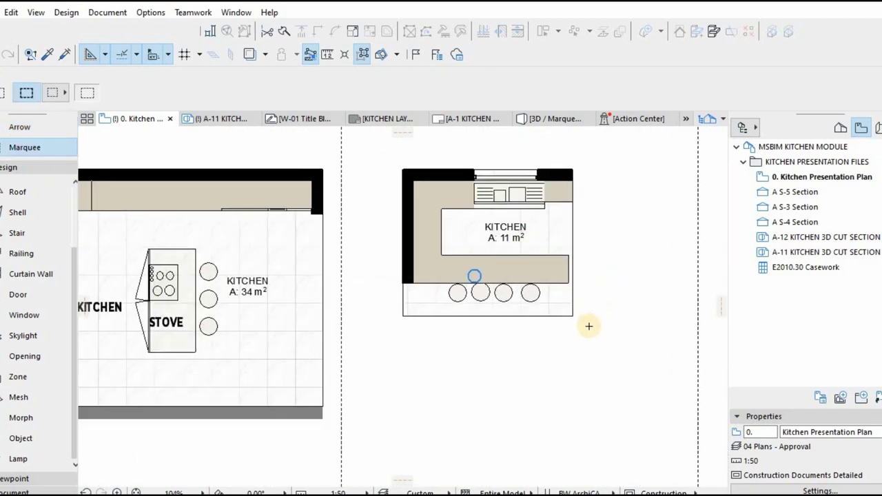
{"action": "left_click", "coordinate": [589, 328]}
{"action": "left_click", "coordinate": [381, 155]}
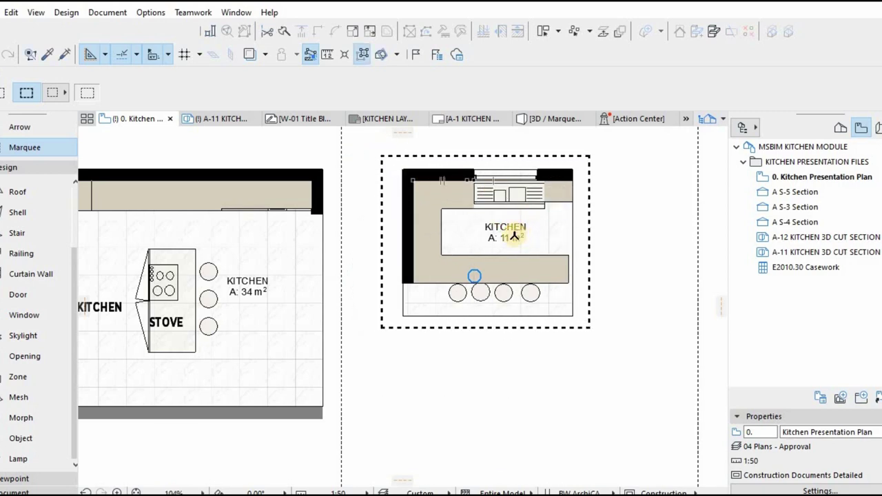
{"action": "key", "text": "F5"}
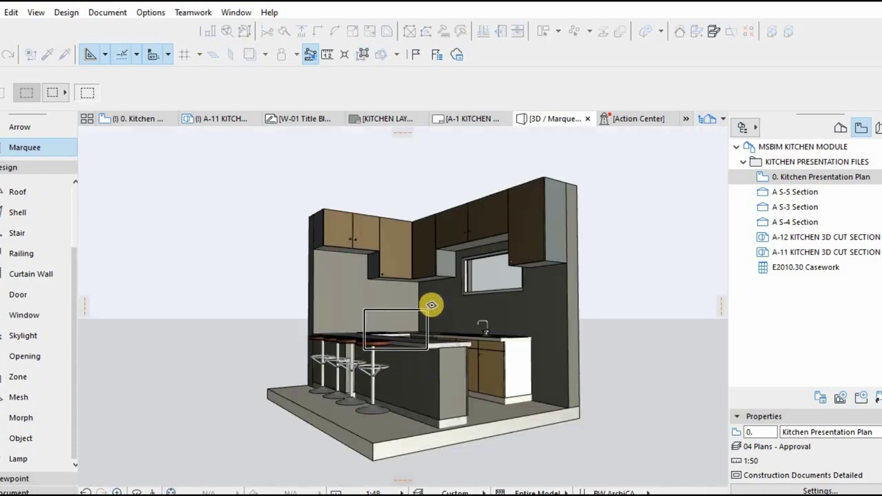
Inspect the small kitchen module in 3D, from the stool counter to the wall cabinets around the window.
{"action": "key", "text": "Escape"}
{"action": "middle_click_drag", "start_coordinate": [634, 276], "coordinate": [639, 309], "text": "shift"}
{"action": "left_click_drag", "start_coordinate": [639, 308], "coordinate": [586, 299]}
{"action": "scroll", "coordinate": [531, 319], "scroll_direction": "up", "scroll_amount": 5}
{"action": "middle_click_drag", "start_coordinate": [505, 297], "coordinate": [520, 252], "text": "shift"}
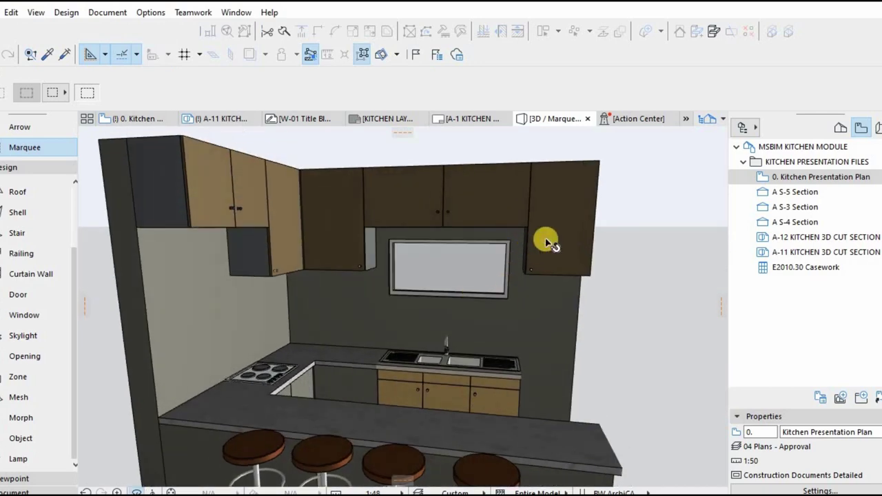
{"action": "key", "text": "Escape"}
{"action": "left_click", "coordinate": [547, 240]}
{"action": "left_click", "coordinate": [463, 211]}
{"action": "left_click", "coordinate": [463, 210], "text": "shift"}
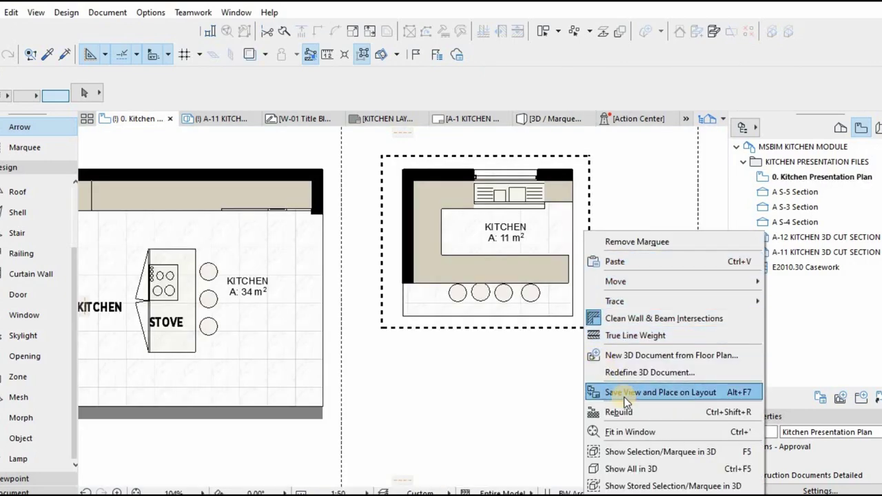
Copy the small four-stool kitchen module from the plan and switch to the MSBIM 2021 Template project's ground floor plan.
{"action": "left_click", "coordinate": [541, 231]}
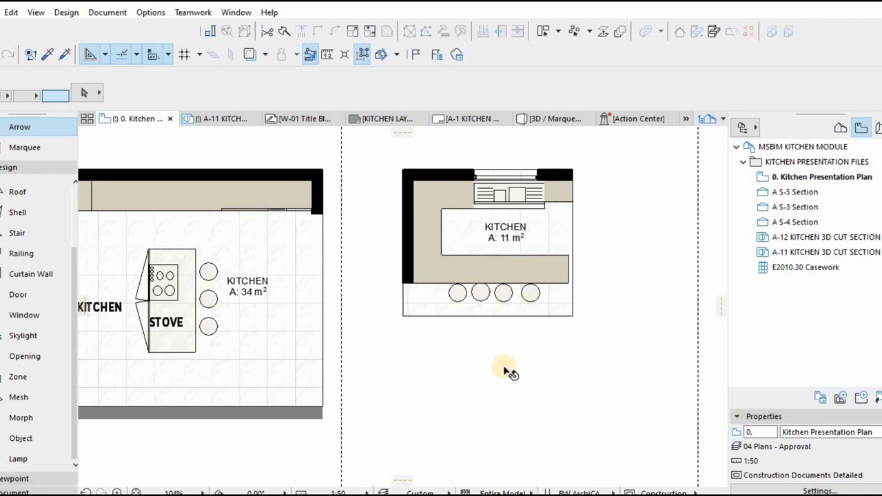
{"action": "left_click", "coordinate": [459, 482]}
{"action": "left_click", "coordinate": [447, 305]}
{"action": "left_click", "coordinate": [447, 305]}
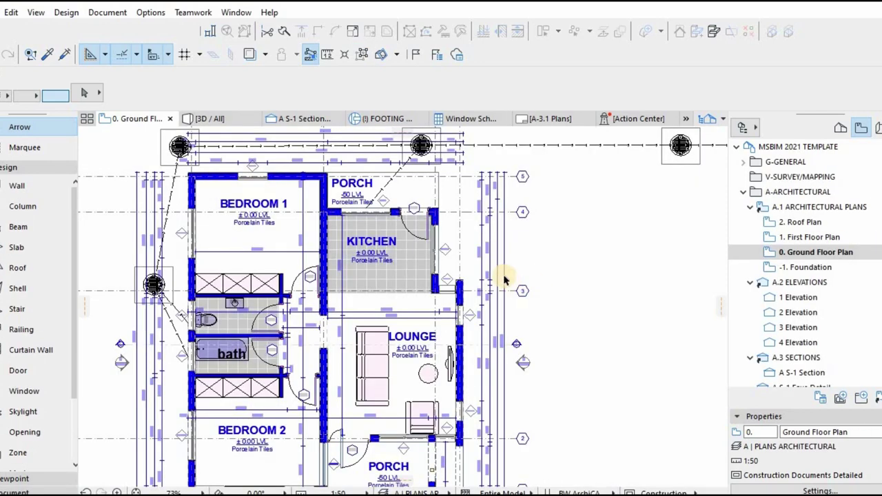
Examine the house's ground floor plan, from the bedrooms and lounge up to the kitchen beside the porch.
{"action": "scroll", "coordinate": [441, 255], "scroll_direction": "down", "scroll_amount": 3}
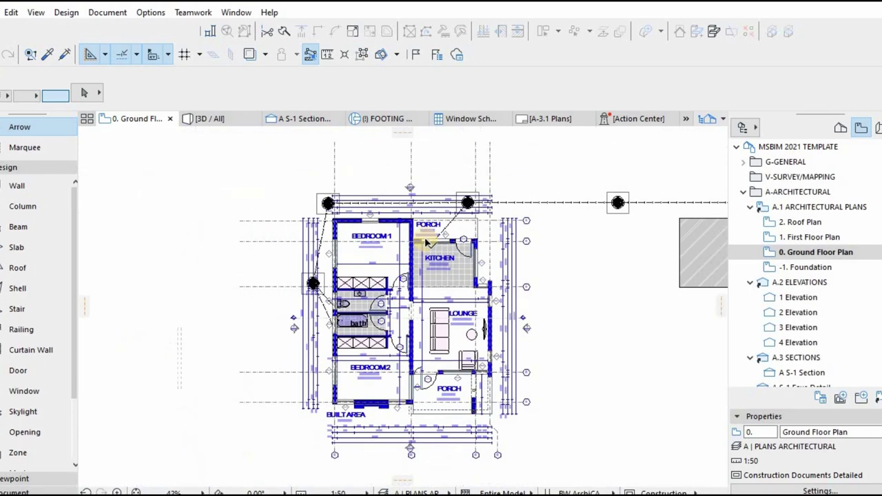
{"action": "scroll", "coordinate": [445, 257], "scroll_direction": "up", "scroll_amount": 3}
{"action": "scroll", "coordinate": [444, 257], "scroll_direction": "down", "scroll_amount": 3}
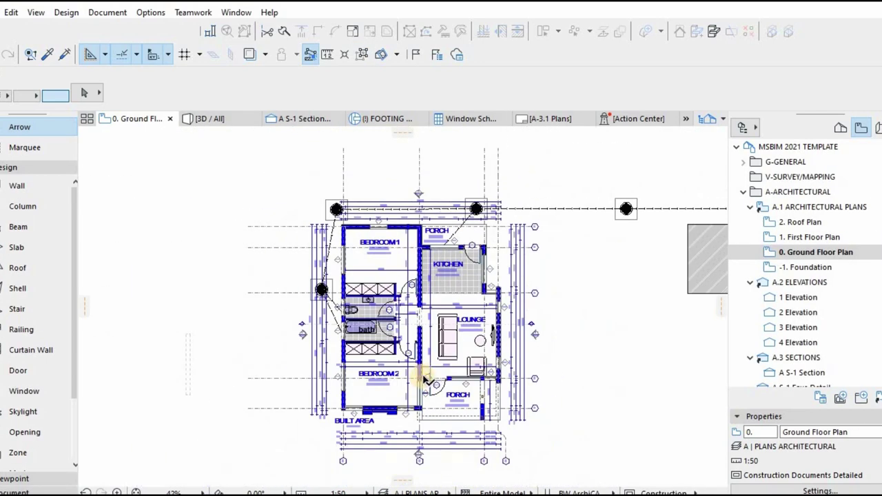
{"action": "scroll", "coordinate": [425, 379], "scroll_direction": "up", "scroll_amount": 3}
{"action": "scroll", "coordinate": [478, 367], "scroll_direction": "down", "scroll_amount": 3}
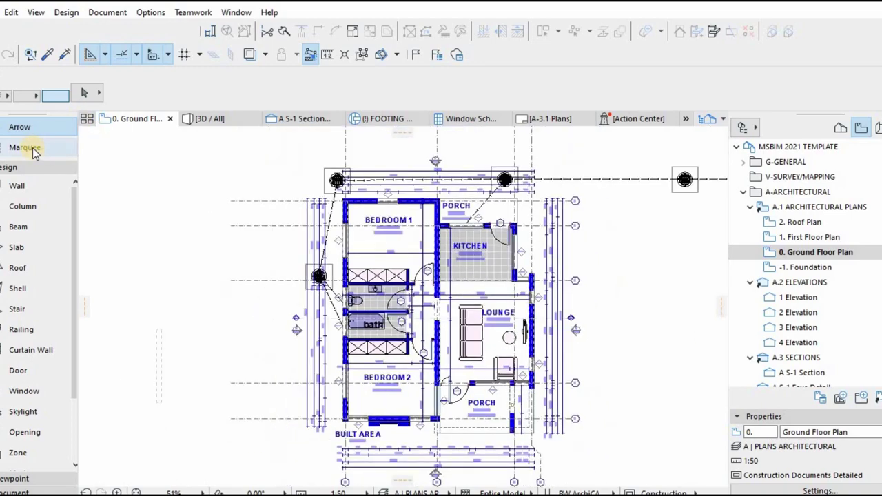
{"action": "scroll", "coordinate": [473, 358], "scroll_direction": "down", "scroll_amount": 1}
{"action": "scroll", "coordinate": [502, 394], "scroll_direction": "up", "scroll_amount": 2}
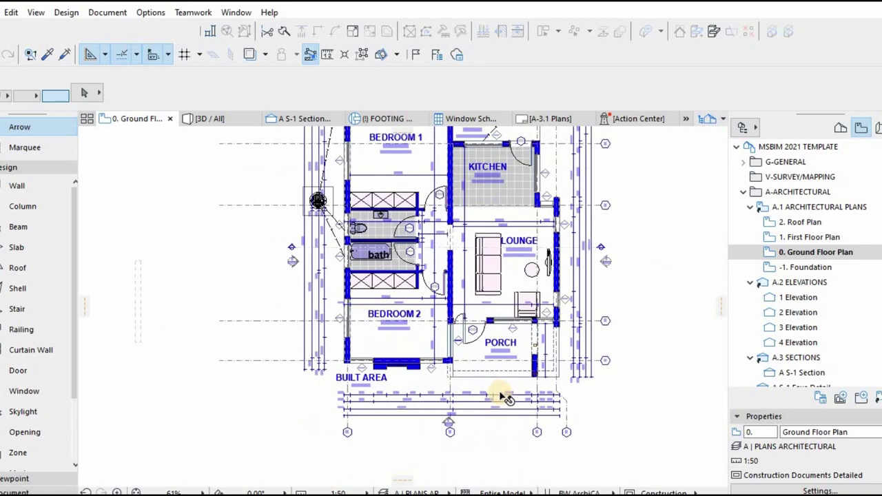
{"action": "scroll", "coordinate": [521, 223], "scroll_direction": "up", "scroll_amount": 1}
{"action": "scroll", "coordinate": [532, 227], "scroll_direction": "down", "scroll_amount": 3}
{"action": "scroll", "coordinate": [536, 230], "scroll_direction": "up", "scroll_amount": 3}
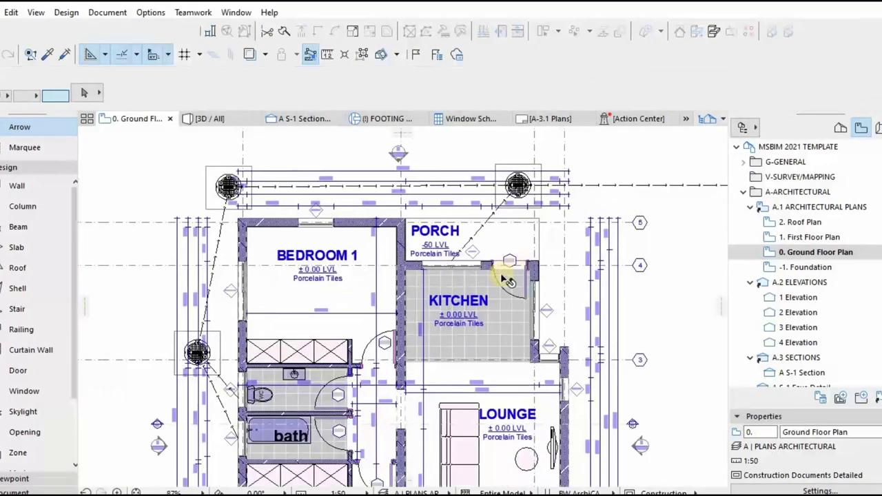
Paste the copied kitchen module at the center of the current view, showing and unlocking its related layers.
{"action": "key", "text": "ctrl+v"}
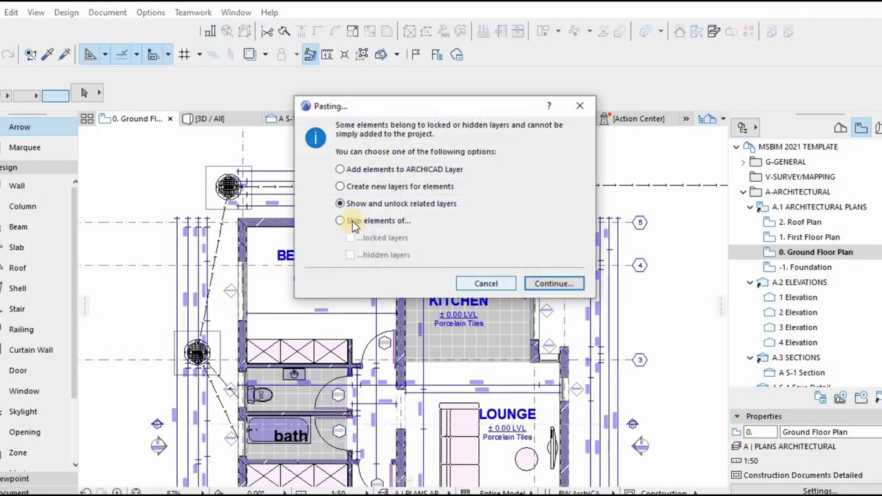
{"action": "left_click", "coordinate": [544, 284]}
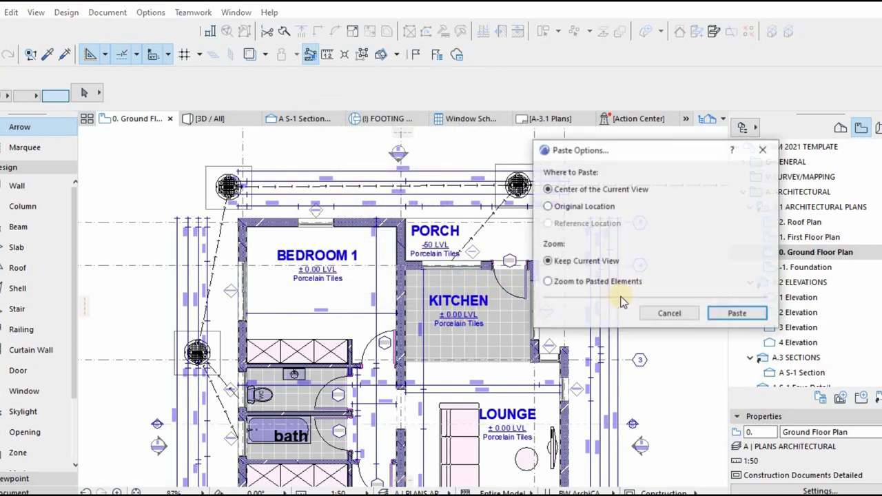
{"action": "left_click", "coordinate": [718, 317]}
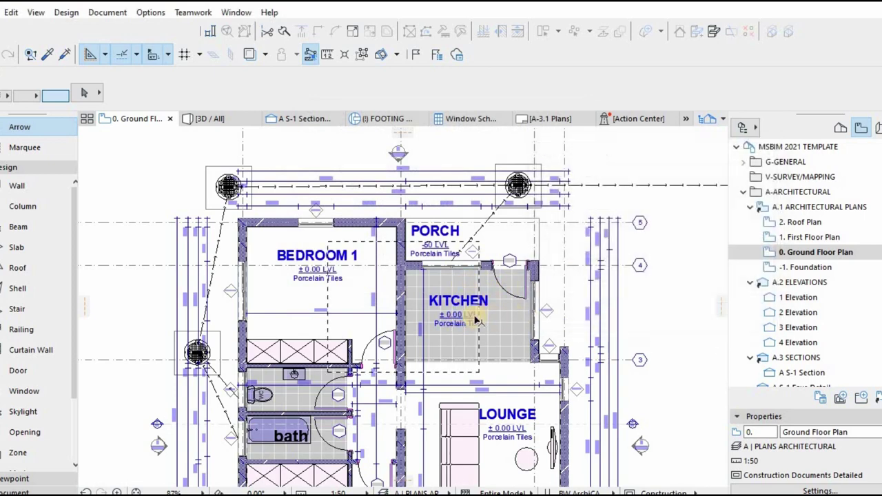
Move the pasted module into the house's kitchen, aligning its counter corner with the inner wall corner between Bedroom 1 and the porch.
{"action": "left_click", "coordinate": [341, 254]}
{"action": "scroll", "coordinate": [416, 288], "scroll_direction": "up", "scroll_amount": 3}
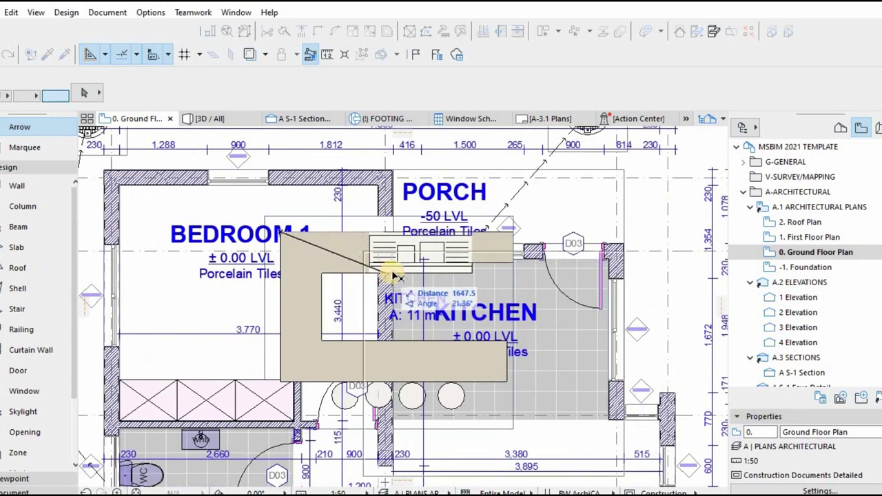
{"action": "left_click", "coordinate": [397, 274]}
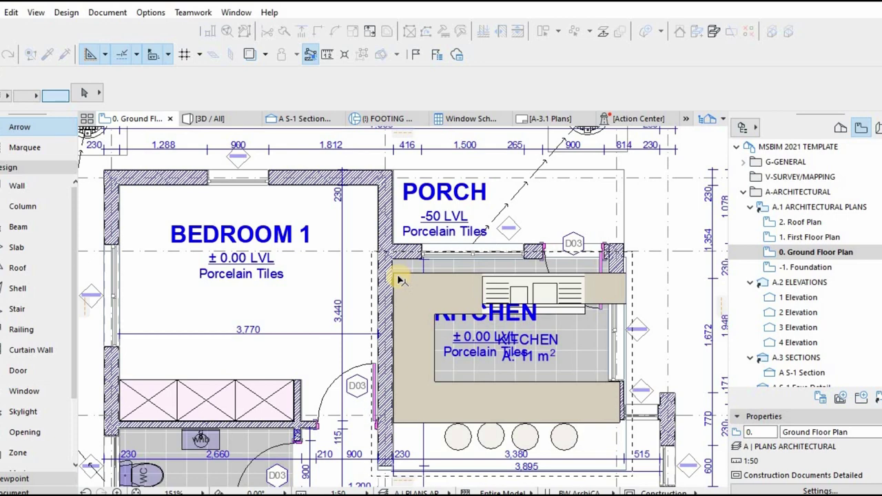
{"action": "left_click", "coordinate": [395, 274]}
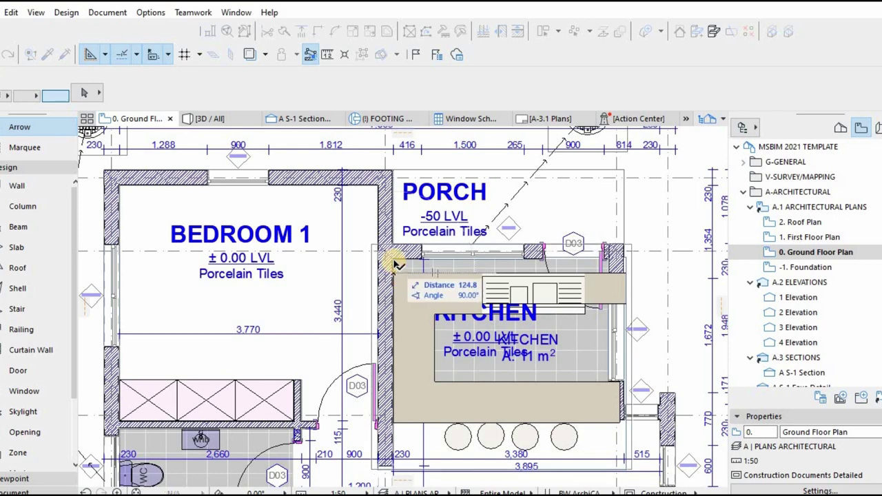
{"action": "left_click", "coordinate": [394, 260]}
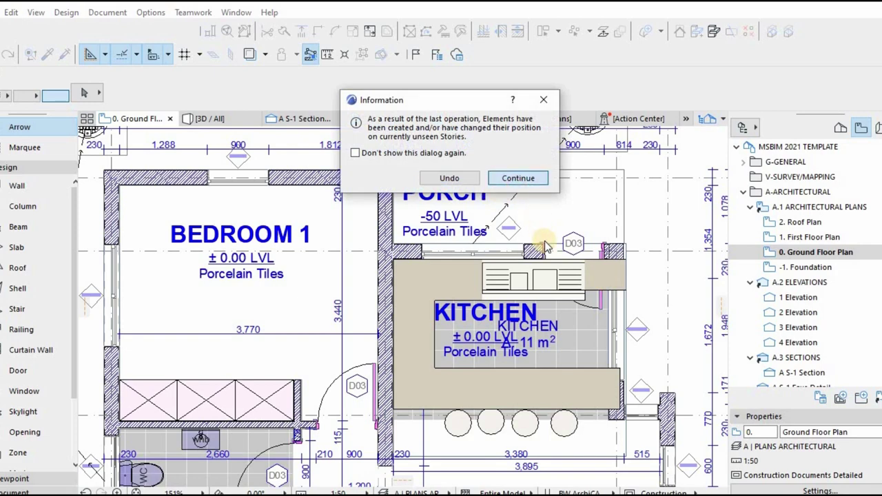
{"action": "left_click", "coordinate": [515, 180]}
Enclose the newly furnished kitchen in a marquee on the ground floor plan and show that area in 3D.
{"action": "scroll", "coordinate": [527, 235], "scroll_direction": "down", "scroll_amount": 3}
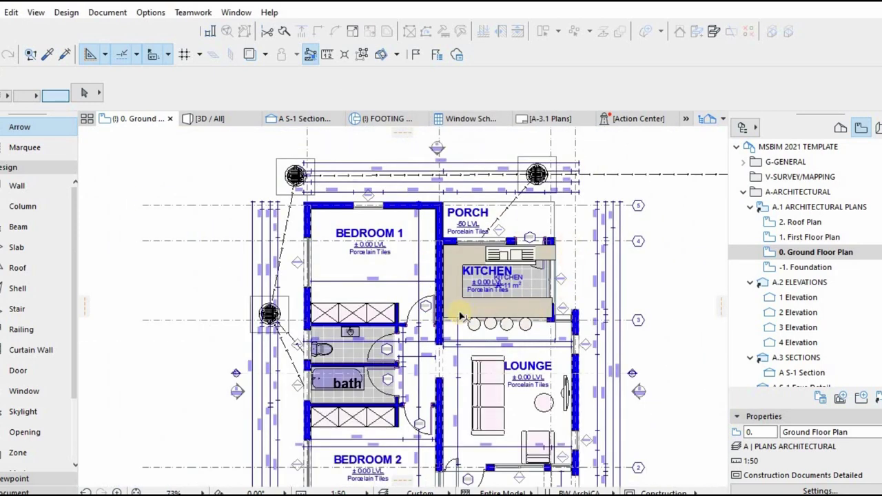
{"action": "scroll", "coordinate": [462, 321], "scroll_direction": "up", "scroll_amount": 3}
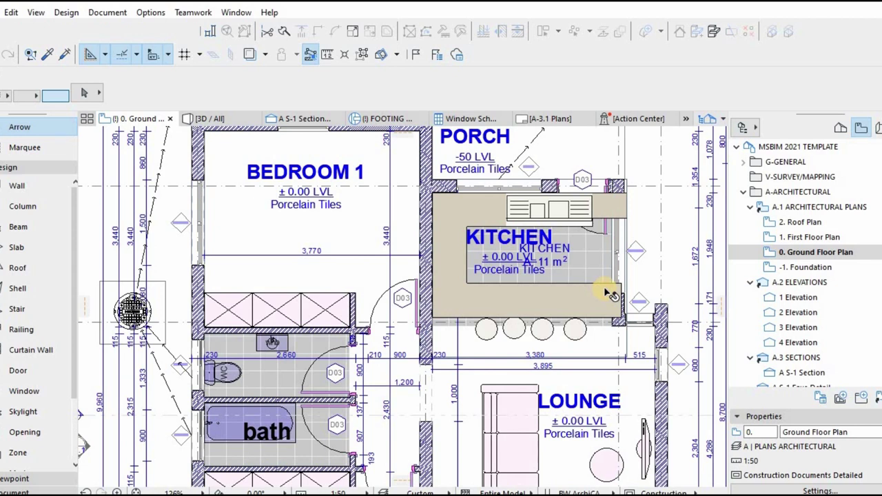
{"action": "left_click", "coordinate": [567, 299]}
{"action": "left_click", "coordinate": [39, 146]}
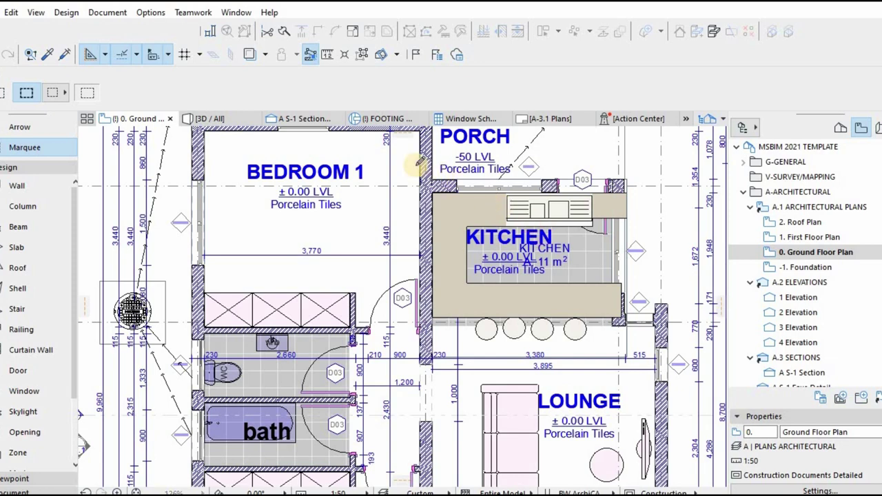
{"action": "left_click", "coordinate": [390, 166]}
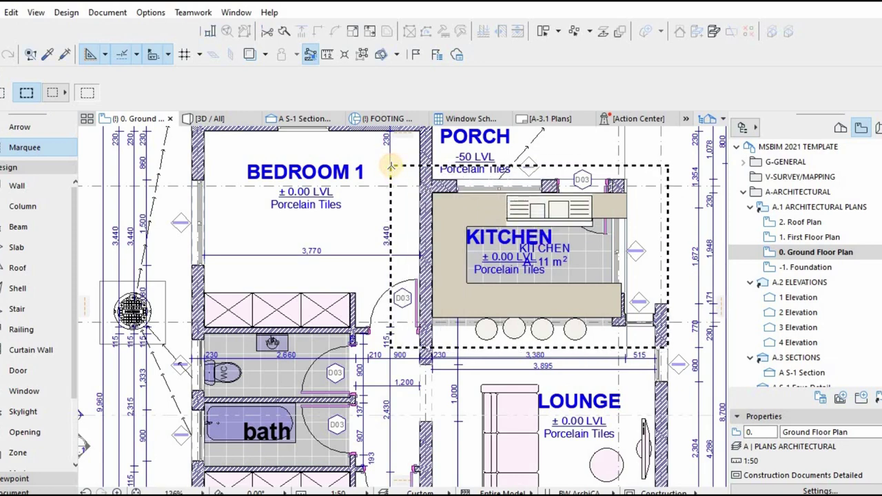
{"action": "key", "text": "F5"}
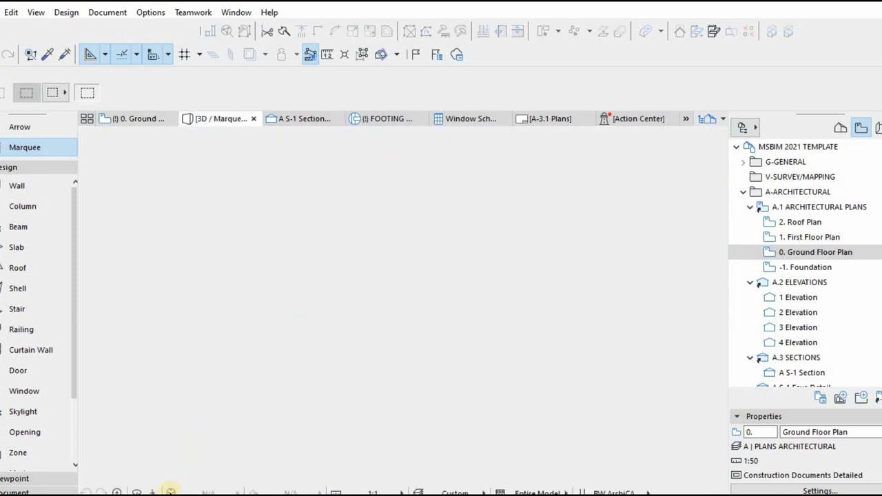
Delete the base cabinet forming the window-side end of the stool counter in the 3D model.
{"action": "scroll", "coordinate": [434, 281], "scroll_direction": "up", "scroll_amount": 3}
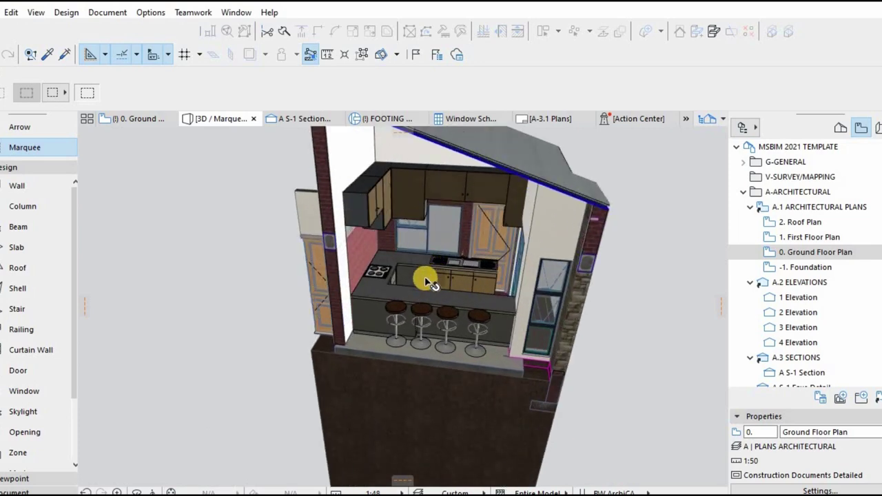
{"action": "middle_click_drag", "start_coordinate": [431, 257], "coordinate": [425, 327], "text": "shift"}
{"action": "middle_click_drag", "start_coordinate": [374, 348], "coordinate": [469, 303], "text": "shift"}
{"action": "left_click", "coordinate": [507, 307]}
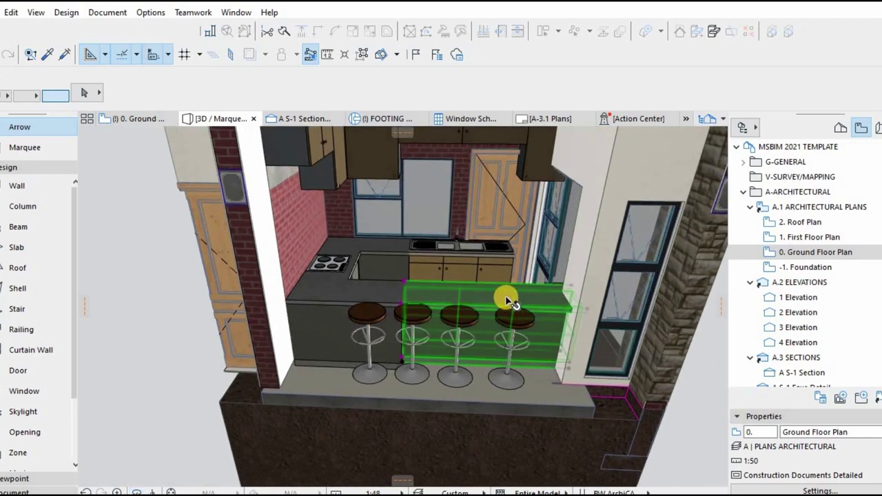
{"action": "key", "text": "Delete"}
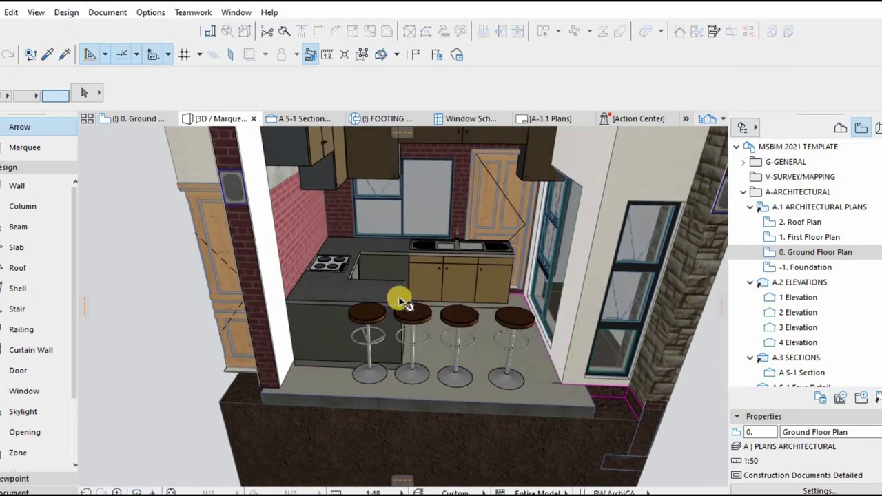
Try deleting the L-shaped corner base cabinet and the two wall cabinets near the door, and undo the deletion.
{"action": "scroll", "coordinate": [357, 279], "scroll_direction": "up", "scroll_amount": 2}
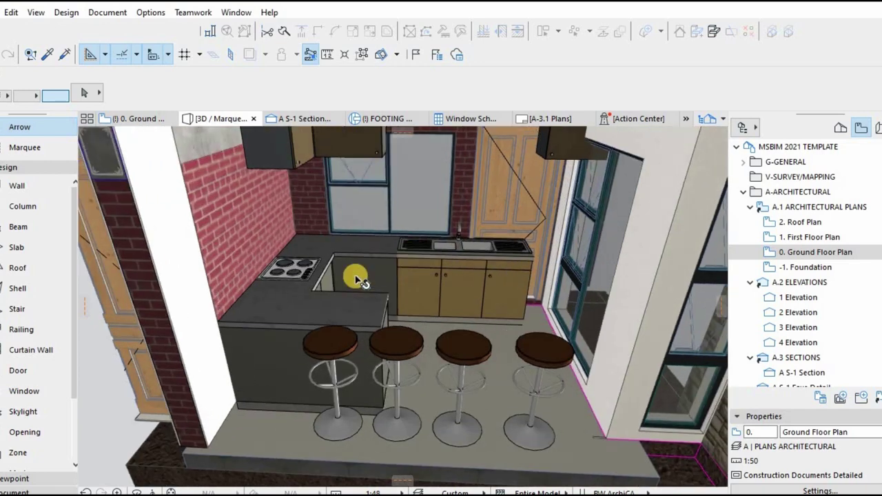
{"action": "left_click", "coordinate": [390, 253]}
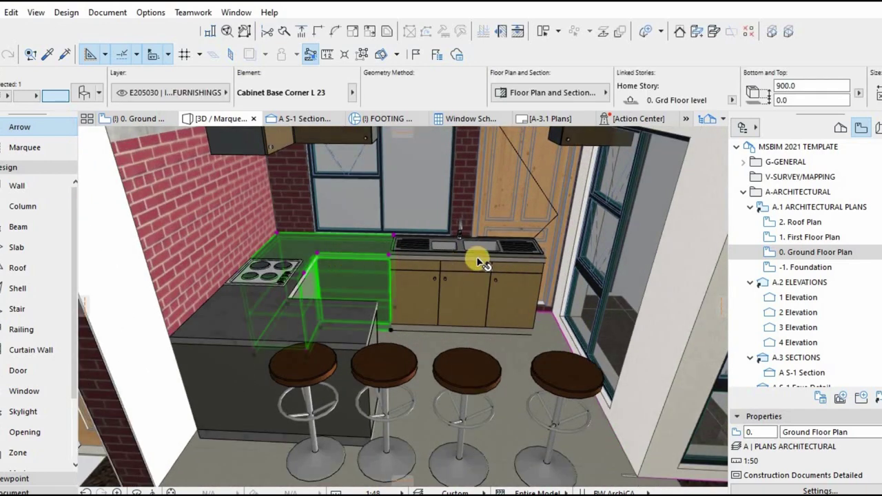
{"action": "scroll", "coordinate": [448, 282], "scroll_direction": "down", "scroll_amount": 4}
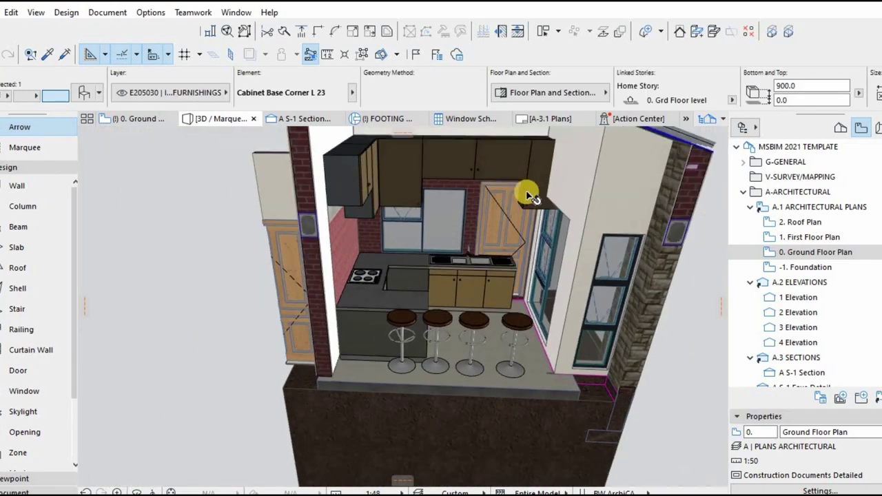
{"action": "left_click", "coordinate": [524, 184], "text": "shift"}
{"action": "left_click", "coordinate": [503, 172], "text": "shift"}
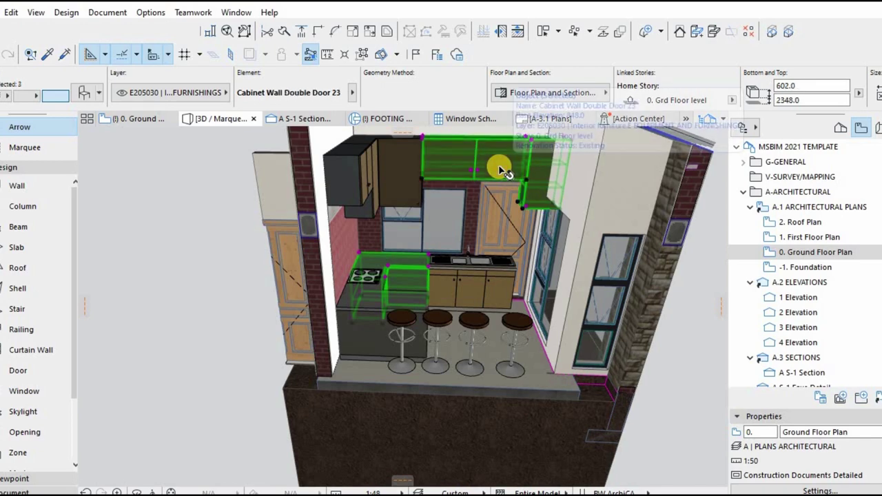
{"action": "key", "text": "Delete"}
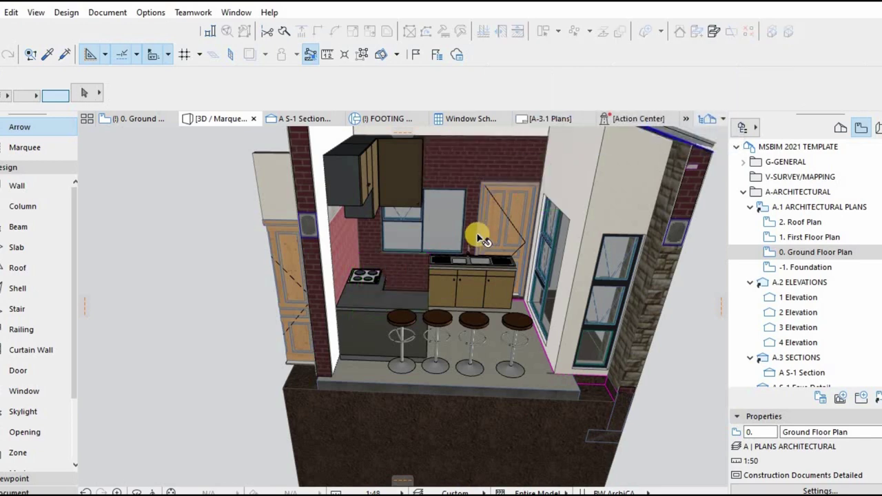
{"action": "key", "text": "ctrl+z"}
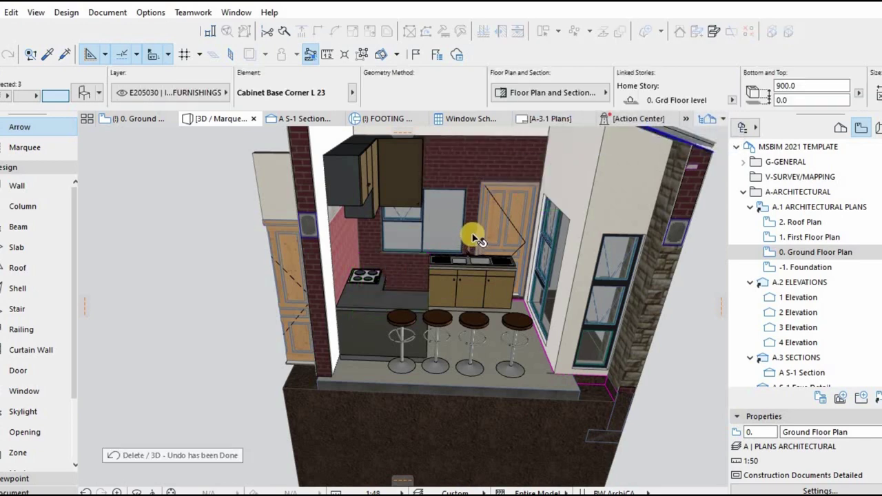
{"action": "key", "text": "Escape"}
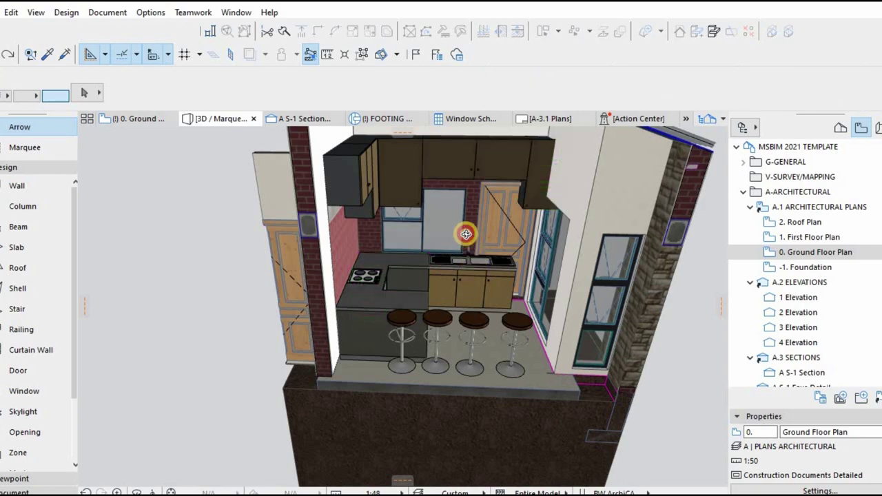
Leave the house's 3D kitchen view and return to the MSBIM Kitchen Module project's kitchen presentation plan.
{"action": "middle_click_drag", "start_coordinate": [464, 234], "coordinate": [396, 295], "text": "shift"}
{"action": "scroll", "coordinate": [379, 289], "scroll_direction": "down", "scroll_amount": 2}
{"action": "key", "text": "F2"}
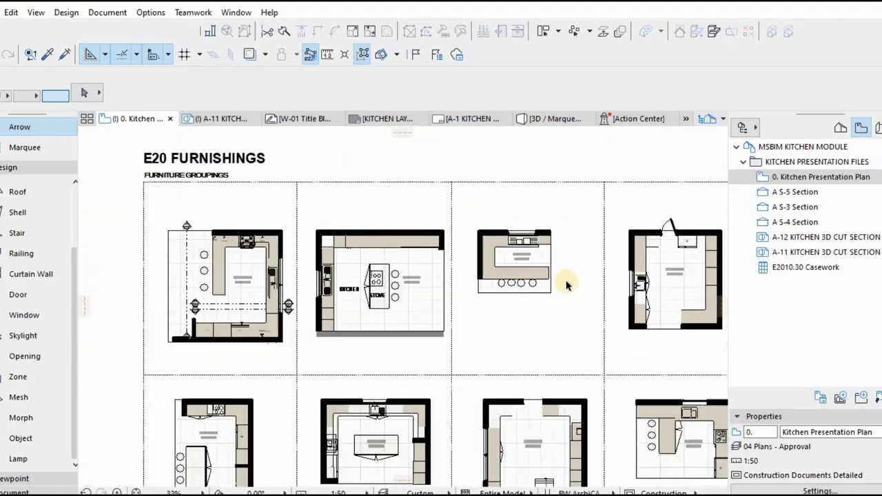
Examine the grid of kitchen layouts on the presentation plan to choose another module.
{"action": "scroll", "coordinate": [561, 279], "scroll_direction": "down", "scroll_amount": 3}
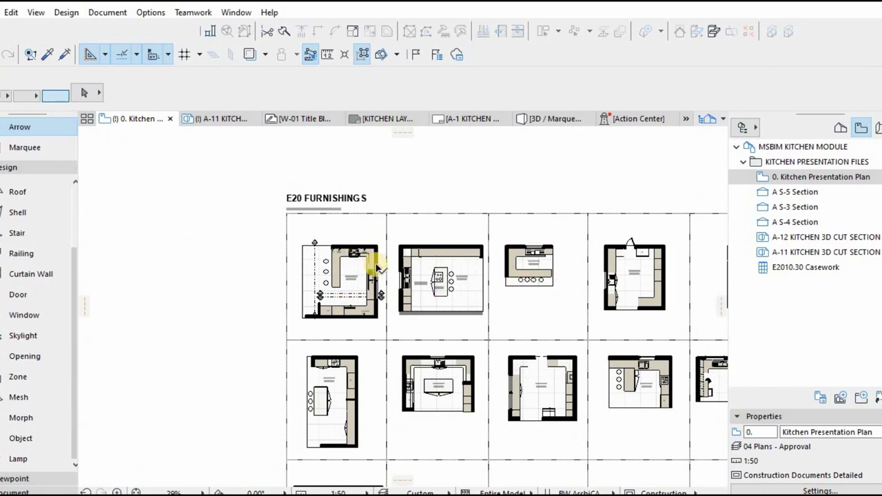
{"action": "scroll", "coordinate": [372, 331], "scroll_direction": "down", "scroll_amount": 2}
{"action": "scroll", "coordinate": [363, 350], "scroll_direction": "up", "scroll_amount": 1}
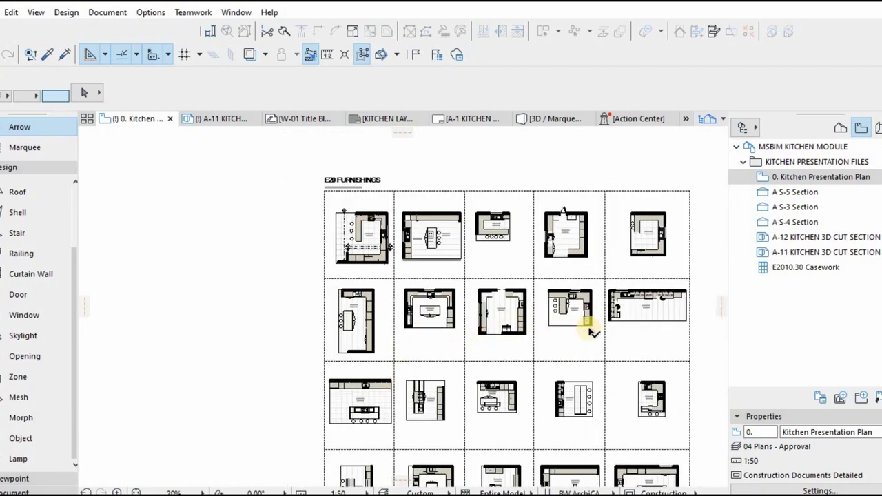
{"action": "scroll", "coordinate": [403, 381], "scroll_direction": "down", "scroll_amount": 4}
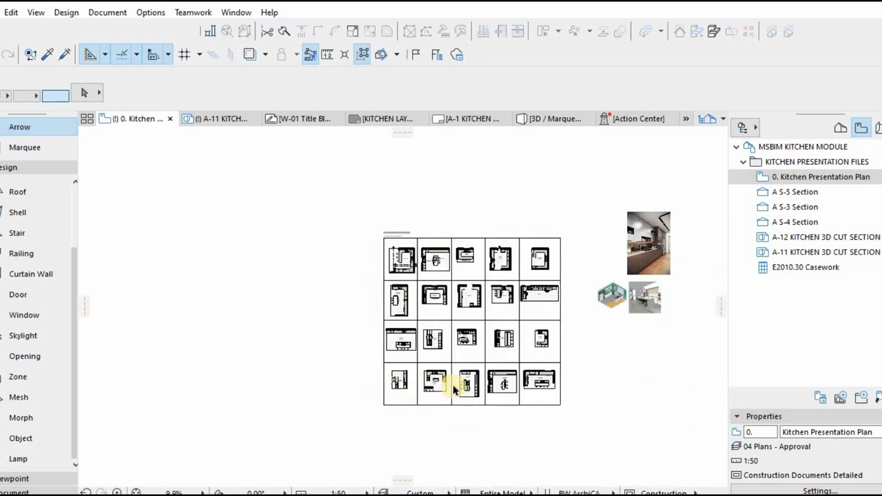
{"action": "scroll", "coordinate": [454, 387], "scroll_direction": "up", "scroll_amount": 8}
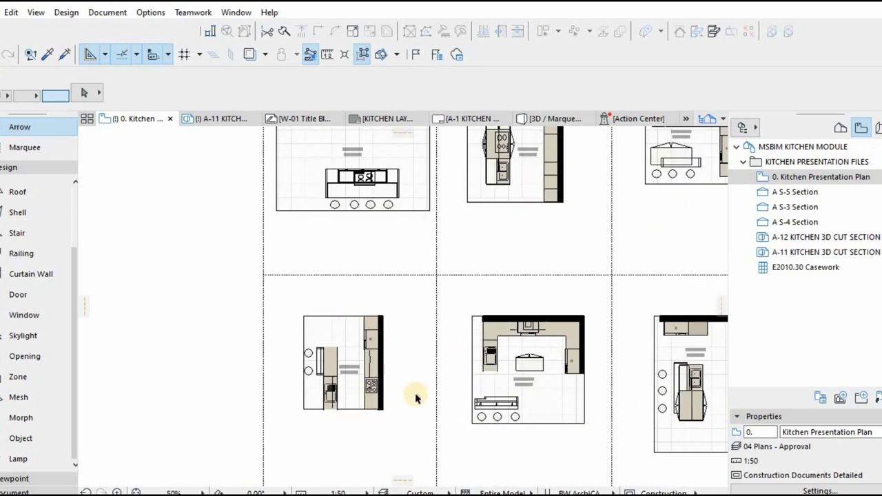
{"action": "scroll", "coordinate": [441, 389], "scroll_direction": "down", "scroll_amount": 4}
{"action": "scroll", "coordinate": [472, 375], "scroll_direction": "up", "scroll_amount": 3}
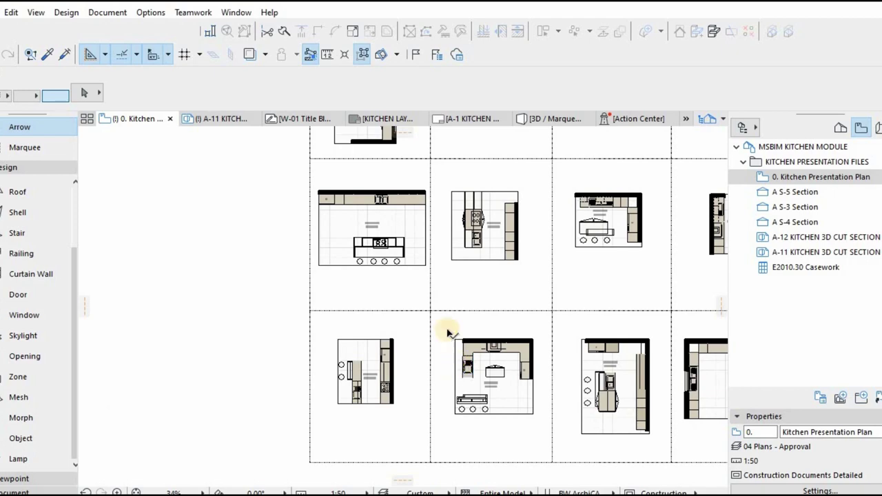
{"action": "scroll", "coordinate": [448, 331], "scroll_direction": "down", "scroll_amount": 2}
{"action": "scroll", "coordinate": [402, 170], "scroll_direction": "up", "scroll_amount": 3}
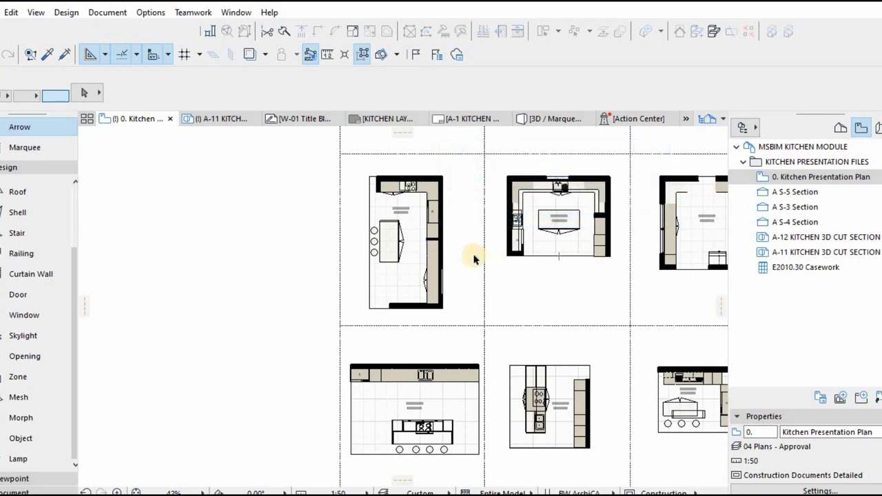
{"action": "scroll", "coordinate": [422, 273], "scroll_direction": "down", "scroll_amount": 3}
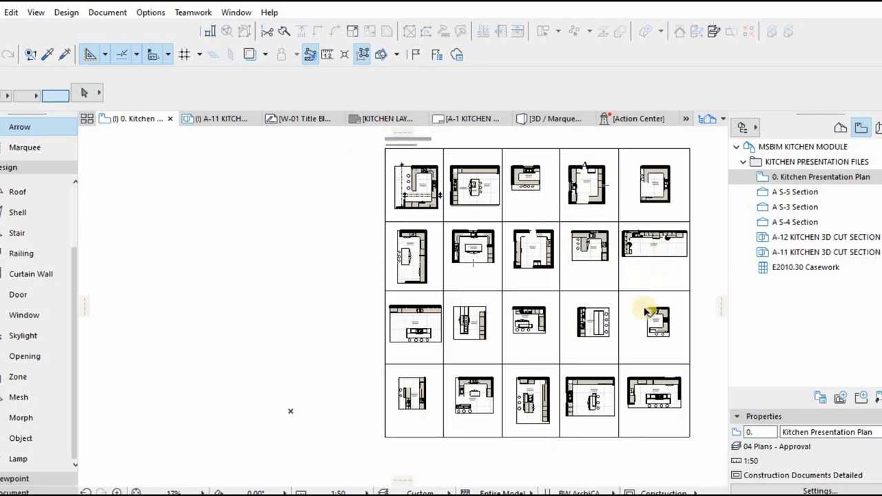
{"action": "scroll", "coordinate": [458, 332], "scroll_direction": "up", "scroll_amount": 4}
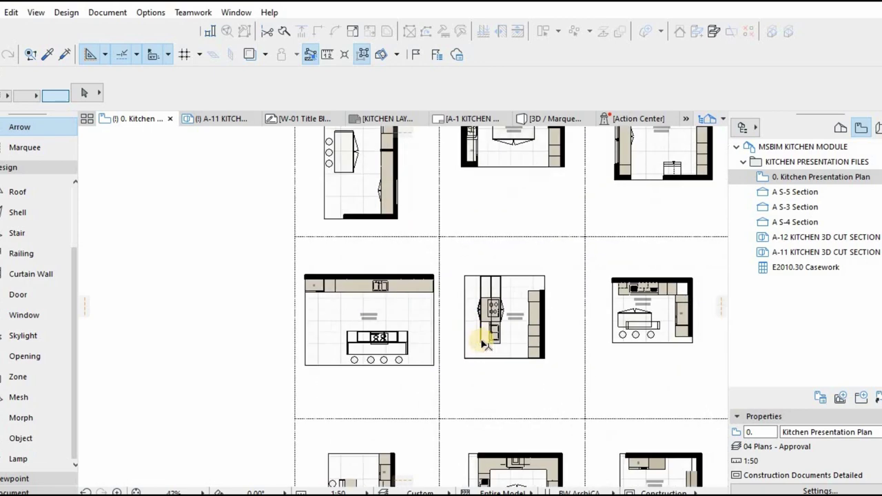
{"action": "scroll", "coordinate": [400, 174], "scroll_direction": "up", "scroll_amount": 3}
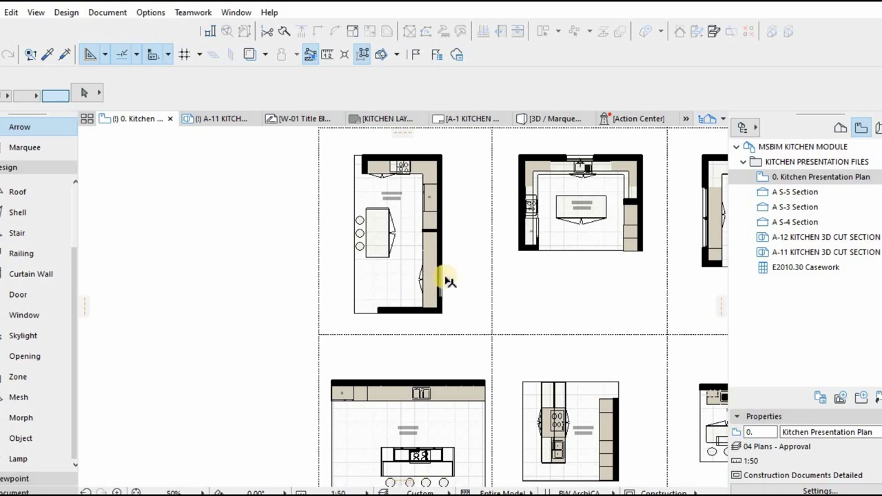
Enclose the second-row, first-column island kitchen in a marquee and show that area in 3D.
{"action": "left_click", "coordinate": [24, 147]}
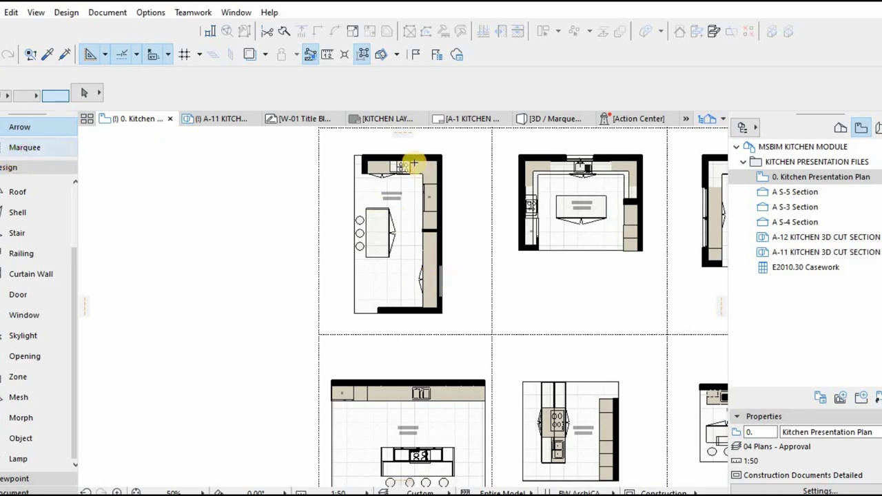
{"action": "left_click", "coordinate": [467, 322]}
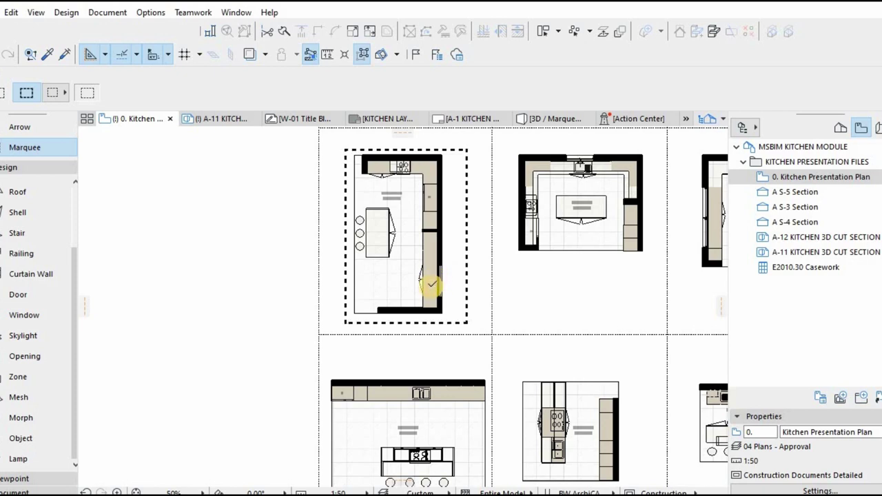
{"action": "key", "text": "F5"}
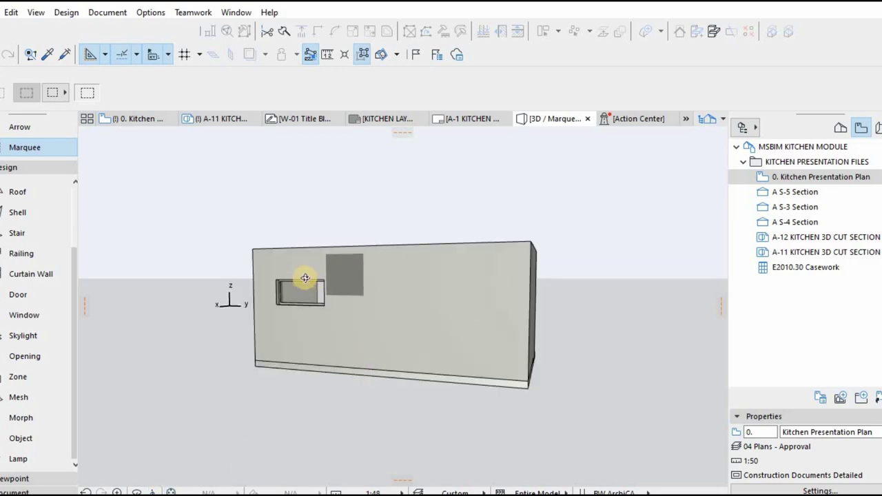
Examine the island kitchen's interior in 3D, including the stools, hob corner, fridge, tall cabinets and sink wall.
{"action": "key", "text": "o"}
{"action": "left_click_drag", "start_coordinate": [511, 338], "coordinate": [434, 318]}
{"action": "scroll", "coordinate": [567, 296], "scroll_direction": "down", "scroll_amount": 1}
{"action": "scroll", "coordinate": [492, 341], "scroll_direction": "up", "scroll_amount": 3}
{"action": "middle_click_drag", "start_coordinate": [434, 318], "coordinate": [527, 371], "text": "shift"}
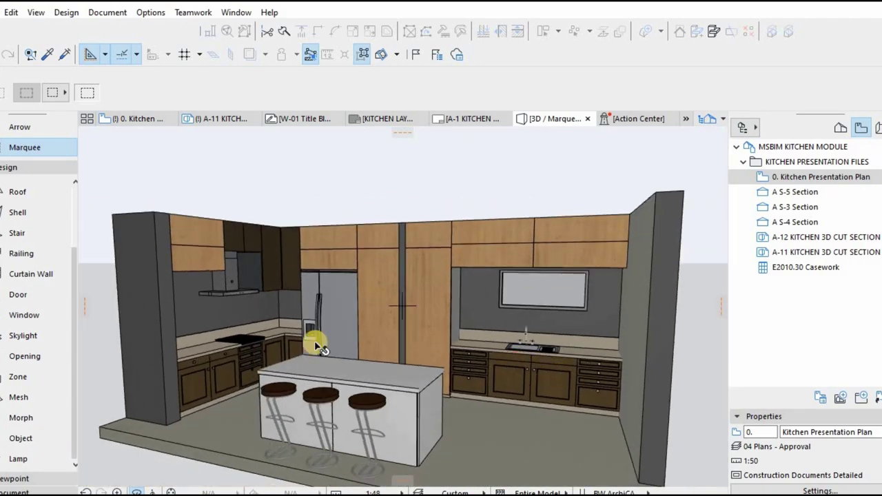
{"action": "key", "text": "w"}
{"action": "scroll", "coordinate": [544, 243], "scroll_direction": "up", "scroll_amount": 2}
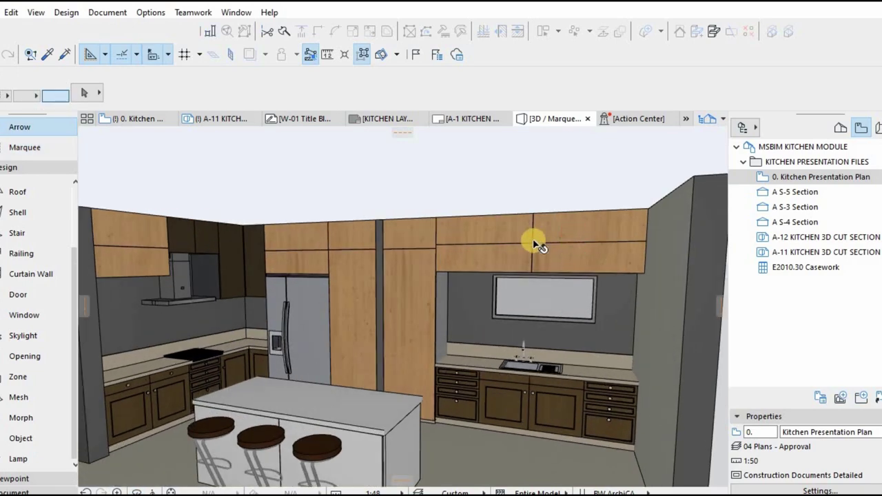
{"action": "key", "text": "Escape"}
{"action": "middle_click_drag", "start_coordinate": [438, 360], "coordinate": [458, 346], "text": "shift"}
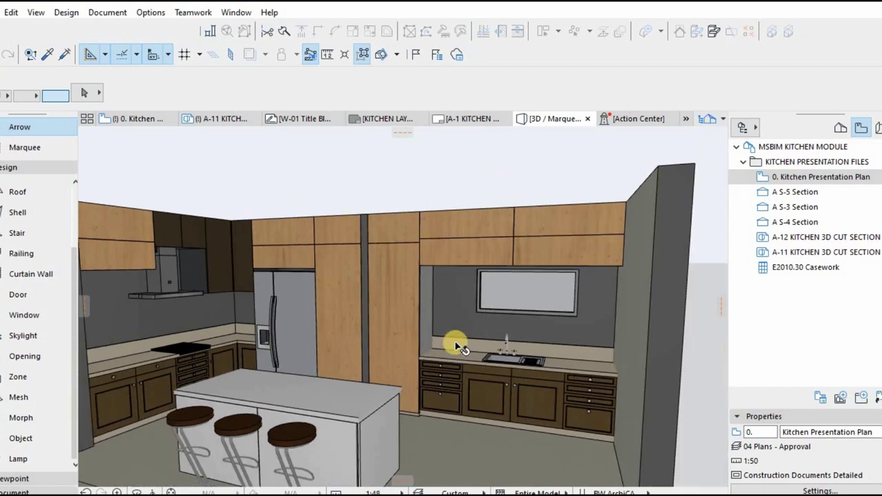
{"action": "scroll", "coordinate": [456, 344], "scroll_direction": "down", "scroll_amount": 2}
{"action": "middle_click_drag", "start_coordinate": [382, 319], "coordinate": [464, 357], "text": "shift"}
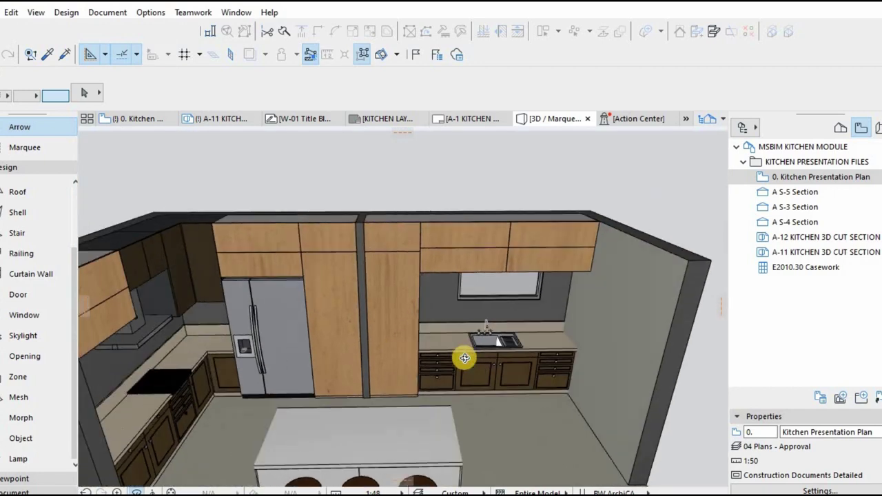
Copy the marquee kitchen from the presentation plan into the house project's ground floor plan, showing and unlocking the related layers.
{"action": "key", "text": "F2"}
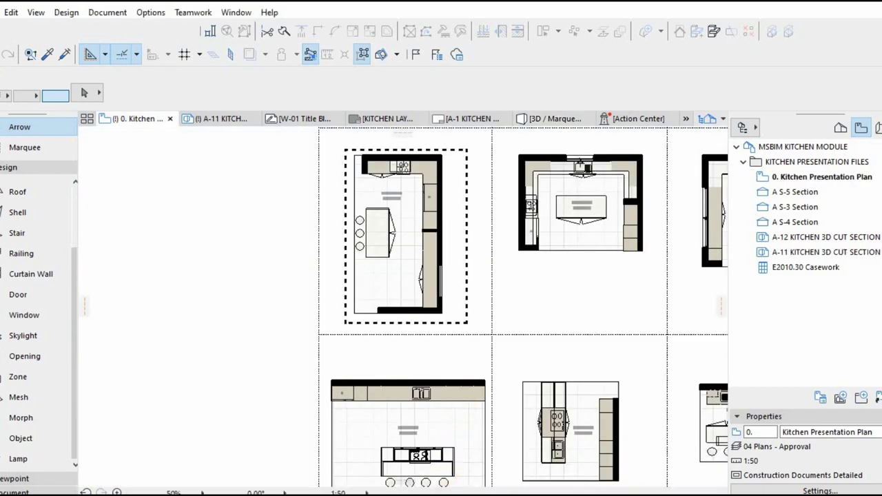
{"action": "key", "text": "Escape"}
{"action": "left_click", "coordinate": [383, 487]}
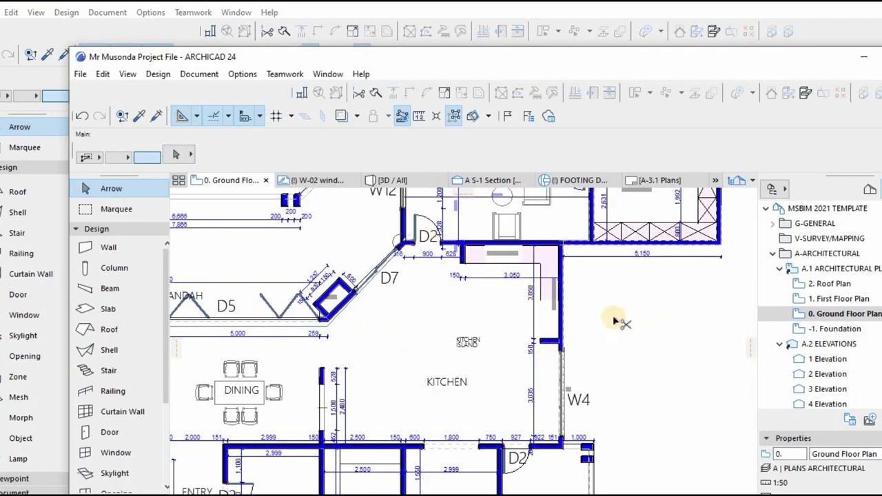
{"action": "key", "text": "ctrl+v"}
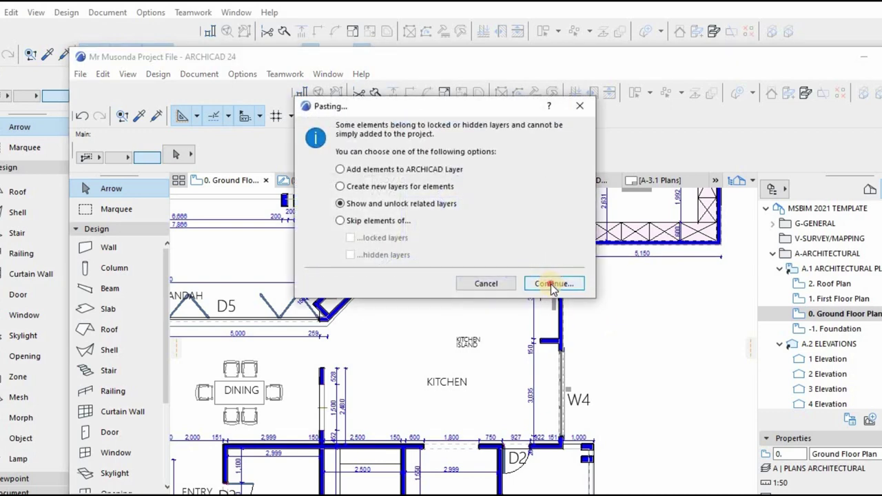
{"action": "left_click", "coordinate": [542, 288]}
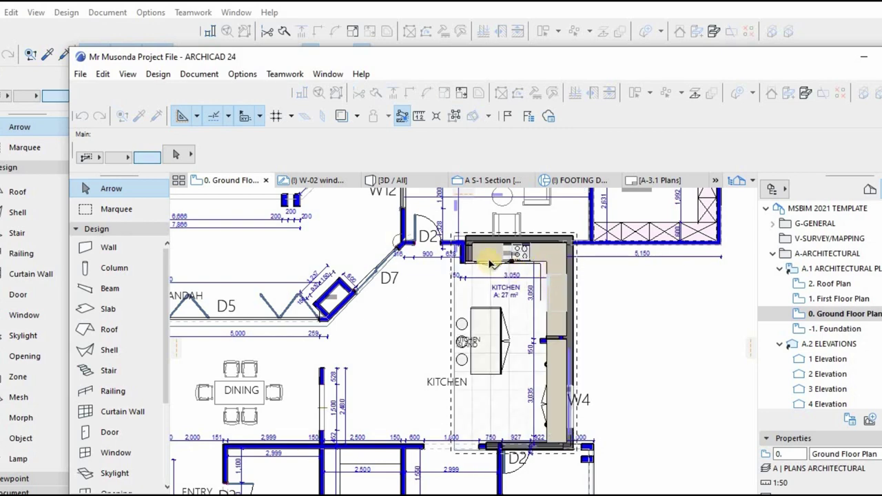
Move the pasted kitchen module outside the house, east of window W4, and finalise its placement.
{"action": "scroll", "coordinate": [513, 255], "scroll_direction": "up", "scroll_amount": 2}
{"action": "scroll", "coordinate": [572, 270], "scroll_direction": "down", "scroll_amount": 3}
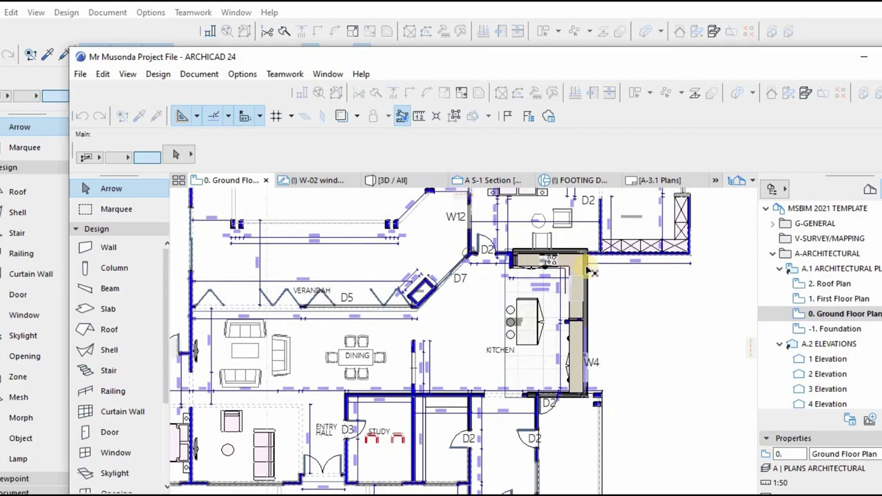
{"action": "left_click_drag", "start_coordinate": [583, 295], "coordinate": [696, 318]}
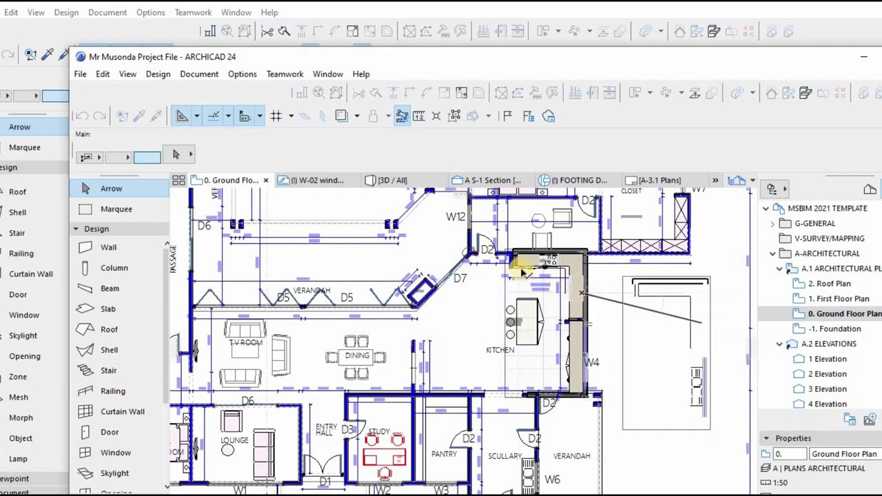
{"action": "scroll", "coordinate": [682, 315], "scroll_direction": "down", "scroll_amount": 2}
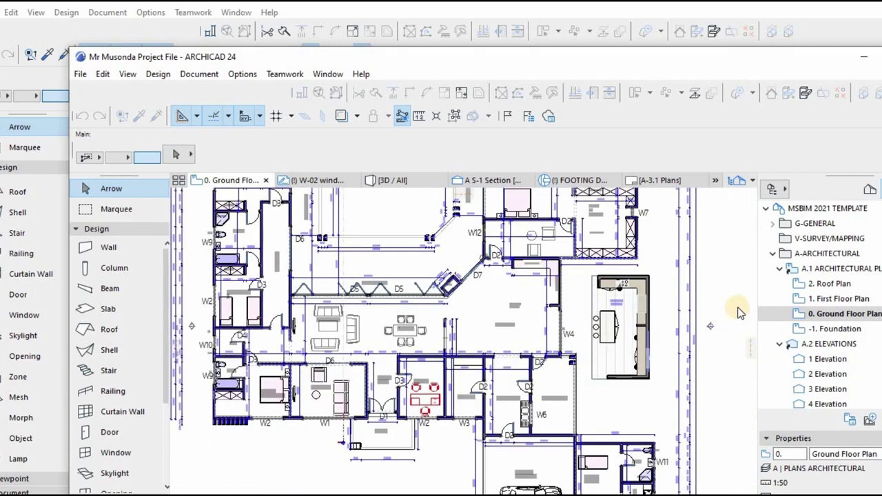
{"action": "left_click", "coordinate": [509, 178]}
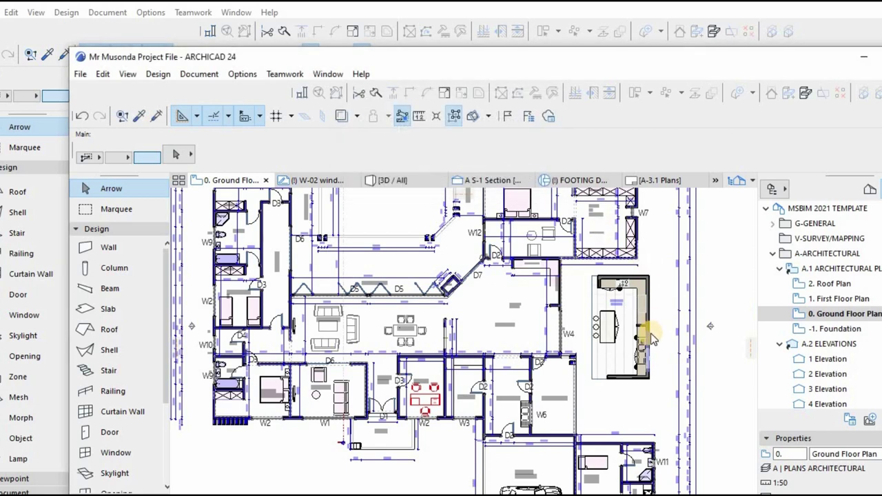
Delete the pasted kitchen's floor slab, lower wall, short upper-left wall and long window-side wall.
{"action": "scroll", "coordinate": [524, 281], "scroll_direction": "up", "scroll_amount": 2}
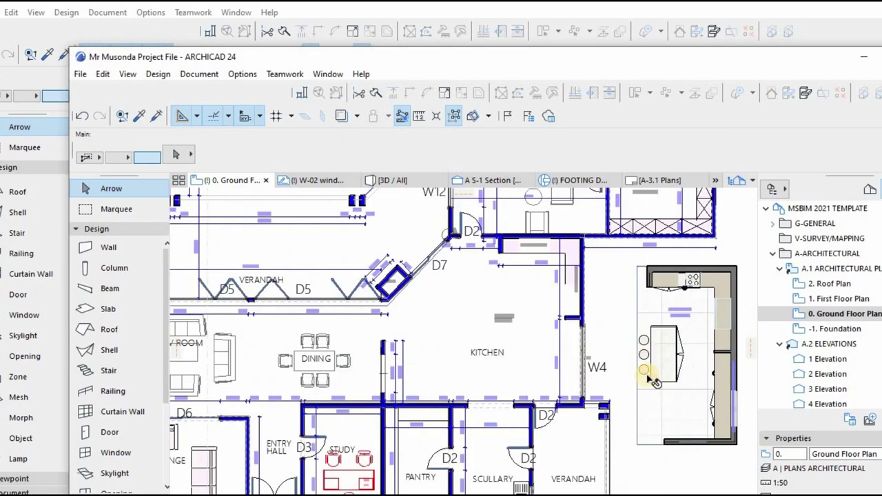
{"action": "scroll", "coordinate": [620, 379], "scroll_direction": "down", "scroll_amount": 1}
{"action": "scroll", "coordinate": [594, 394], "scroll_direction": "up", "scroll_amount": 3}
{"action": "left_click", "coordinate": [579, 394]}
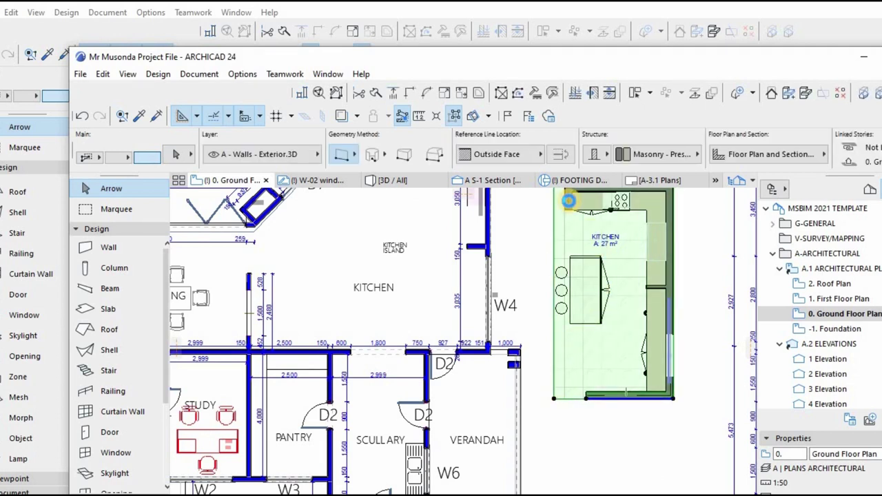
{"action": "left_click", "coordinate": [563, 209], "text": "shift"}
{"action": "left_click", "coordinate": [568, 210]}
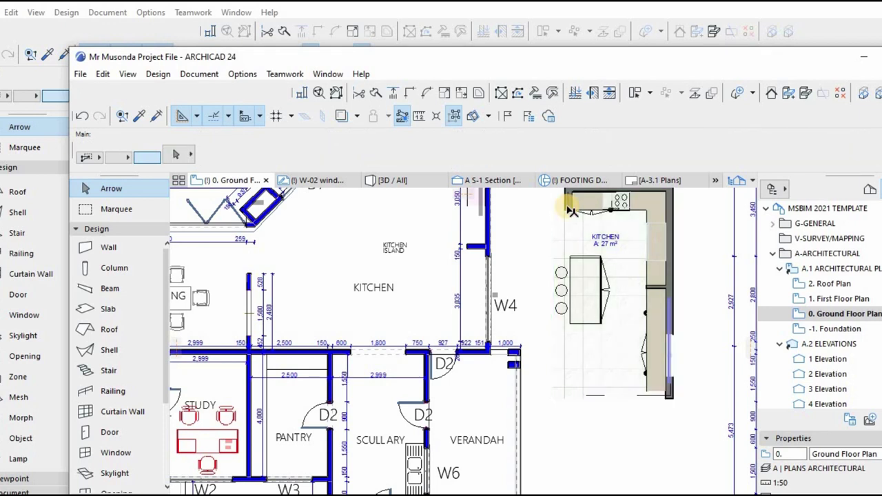
{"action": "left_click", "coordinate": [673, 293]}
{"action": "left_click", "coordinate": [665, 292]}
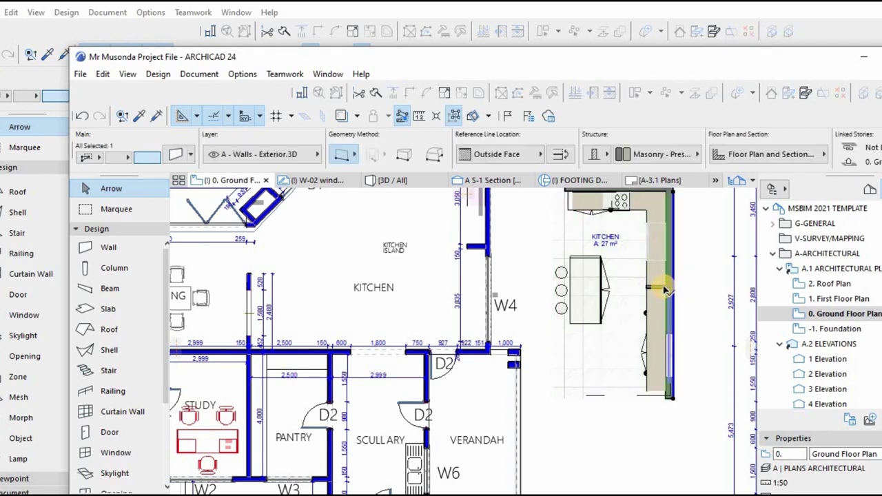
{"action": "key", "text": "Delete"}
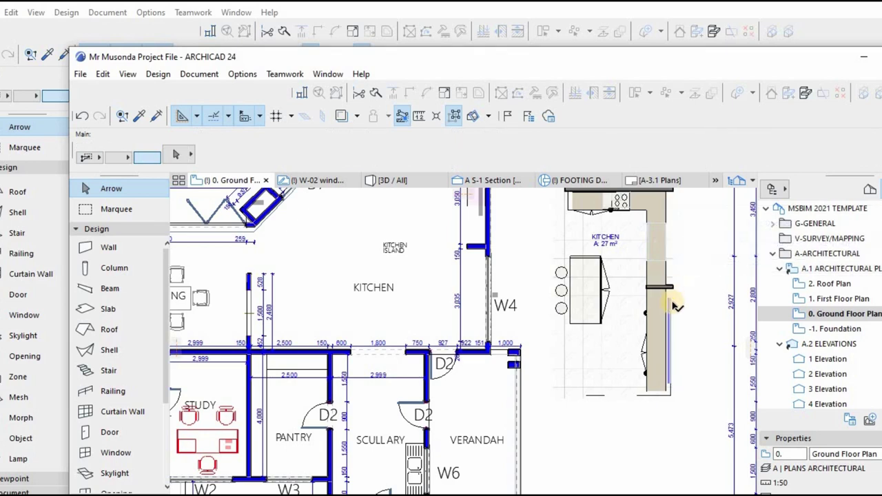
Delete the pasted kitchen's upper wall behind the hob counter.
{"action": "scroll", "coordinate": [674, 256], "scroll_direction": "down", "scroll_amount": 3}
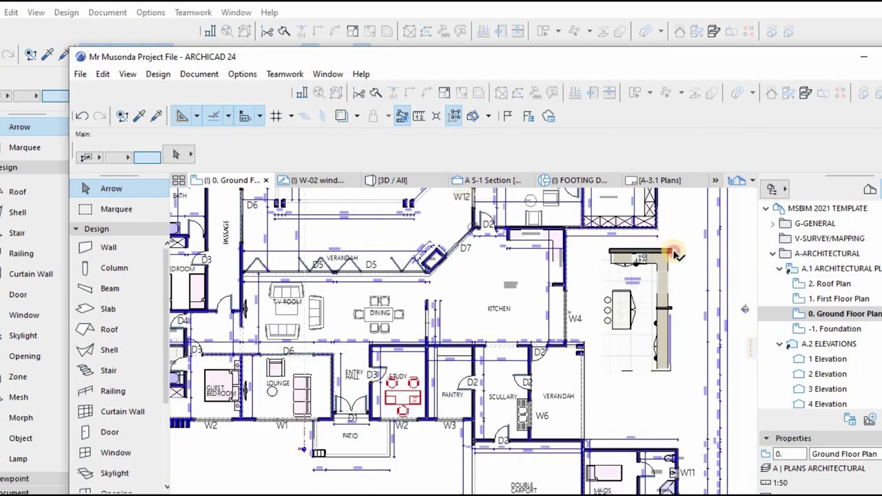
{"action": "left_click", "coordinate": [677, 273]}
{"action": "left_click", "coordinate": [659, 317]}
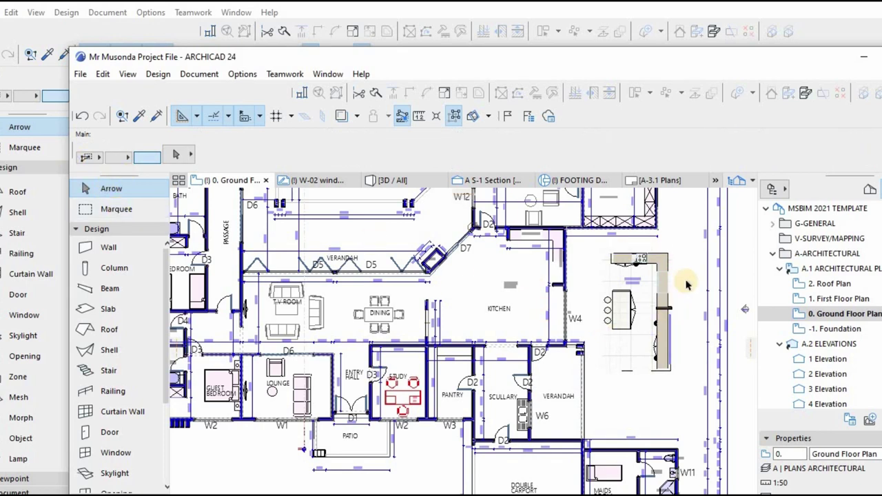
Delete the leftover drafting lines along the pasted kitchen's lower edge.
{"action": "left_click", "coordinate": [633, 374]}
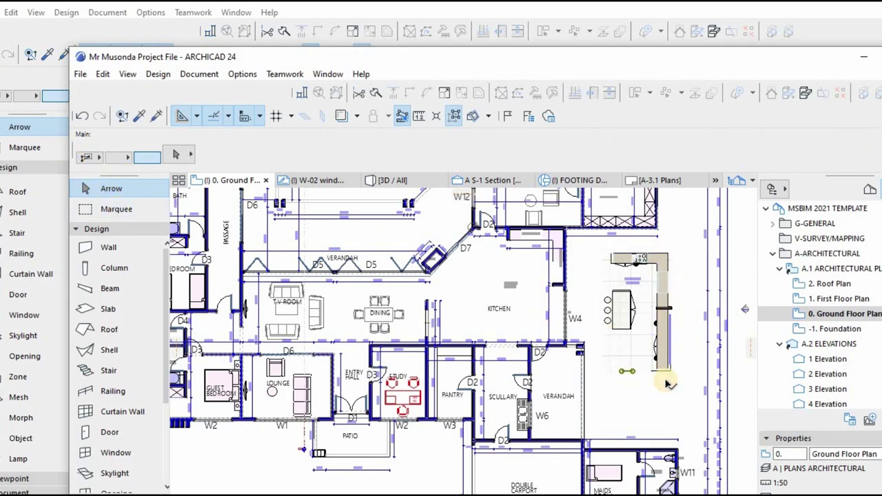
{"action": "left_click", "coordinate": [674, 368]}
{"action": "left_click", "coordinate": [674, 367]}
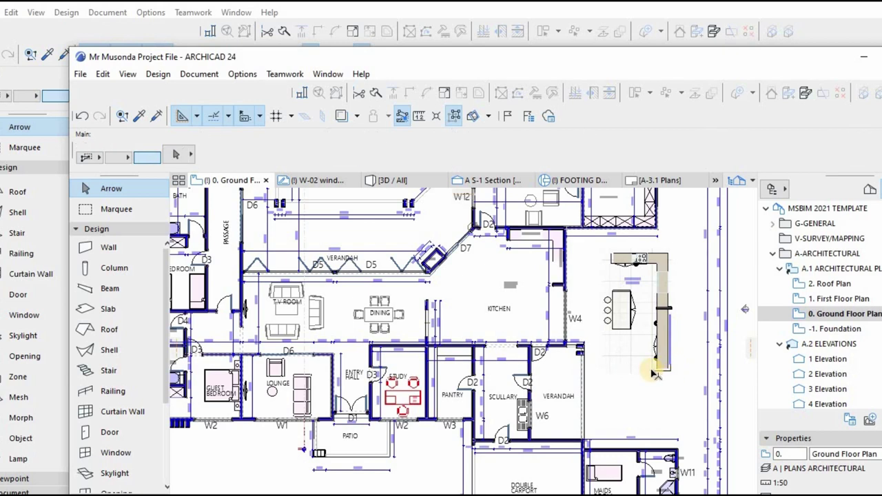
{"action": "scroll", "coordinate": [654, 372], "scroll_direction": "up", "scroll_amount": 3}
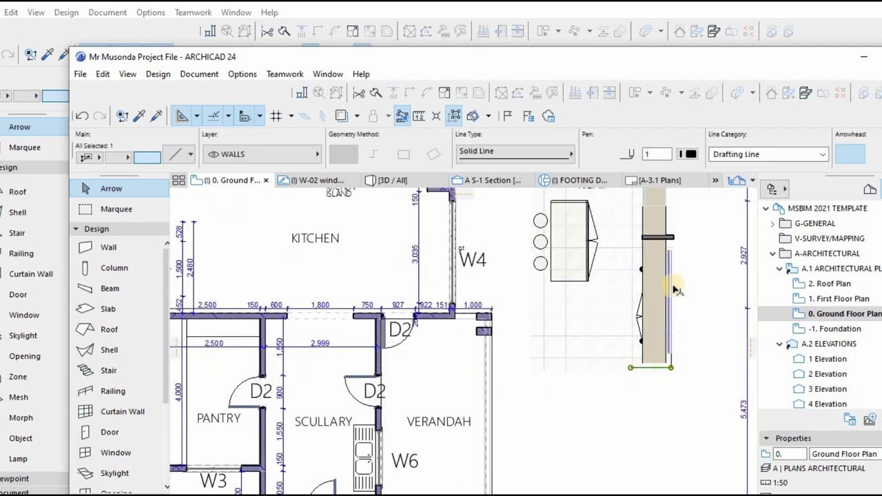
{"action": "scroll", "coordinate": [677, 286], "scroll_direction": "up", "scroll_amount": 5}
{"action": "scroll", "coordinate": [684, 350], "scroll_direction": "down", "scroll_amount": 4}
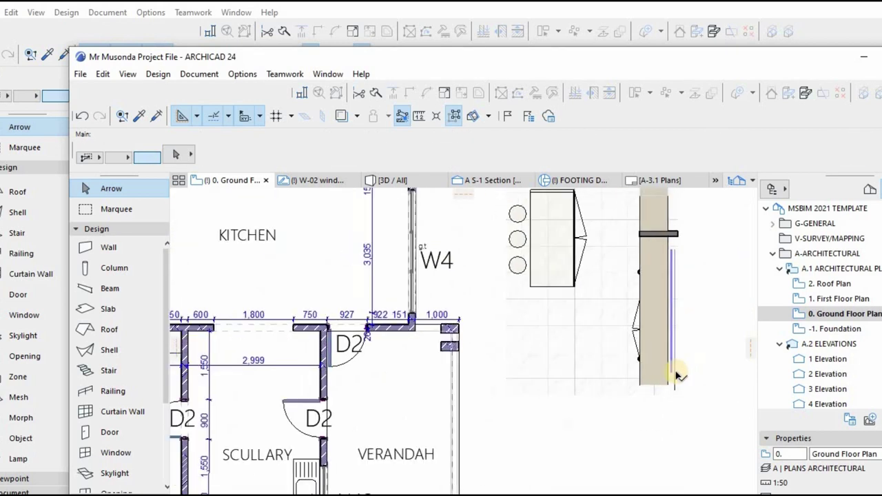
Delete the pasted kitchen's tile floor fill together with the leftover vertical lines beside the long counter.
{"action": "scroll", "coordinate": [689, 396], "scroll_direction": "up", "scroll_amount": 3}
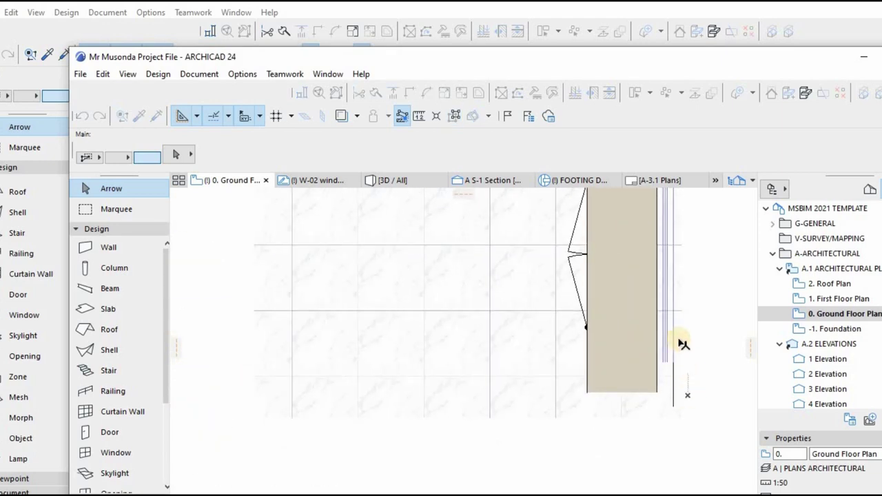
{"action": "scroll", "coordinate": [684, 344], "scroll_direction": "down", "scroll_amount": 1}
{"action": "scroll", "coordinate": [681, 331], "scroll_direction": "down", "scroll_amount": 3}
{"action": "scroll", "coordinate": [655, 241], "scroll_direction": "up", "scroll_amount": 5}
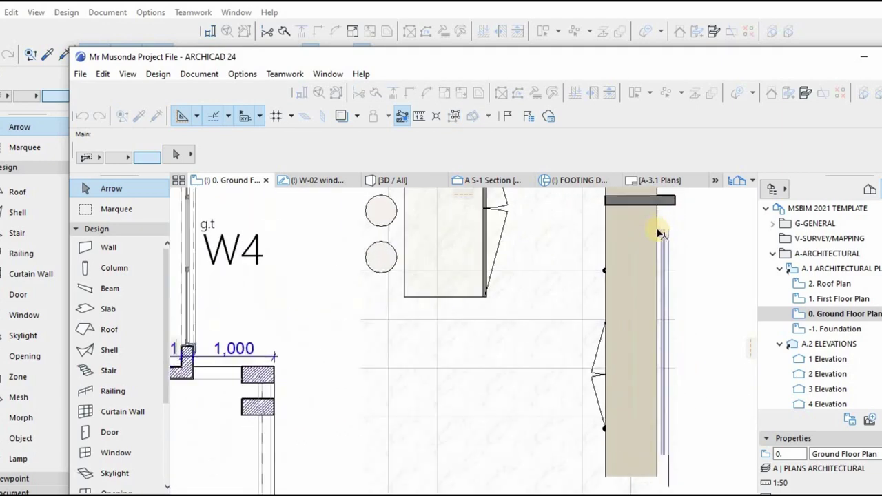
{"action": "left_click", "coordinate": [649, 234]}
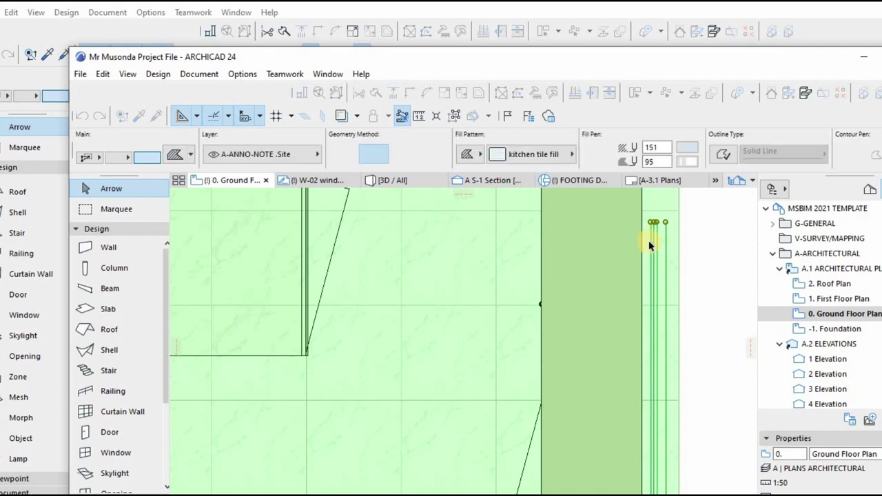
{"action": "key", "text": "Delete"}
Enclose the pasted kitchen module in a marquee and move it by its upper-right counter corner into the house kitchen's upper-right inner wall corner.
{"action": "scroll", "coordinate": [642, 296], "scroll_direction": "down", "scroll_amount": 3}
{"action": "scroll", "coordinate": [648, 308], "scroll_direction": "down", "scroll_amount": 3}
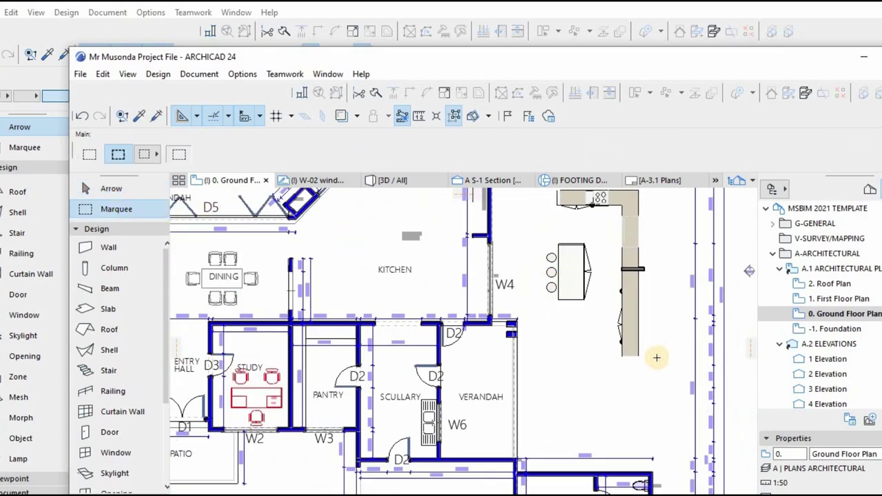
{"action": "scroll", "coordinate": [639, 328], "scroll_direction": "down", "scroll_amount": 3}
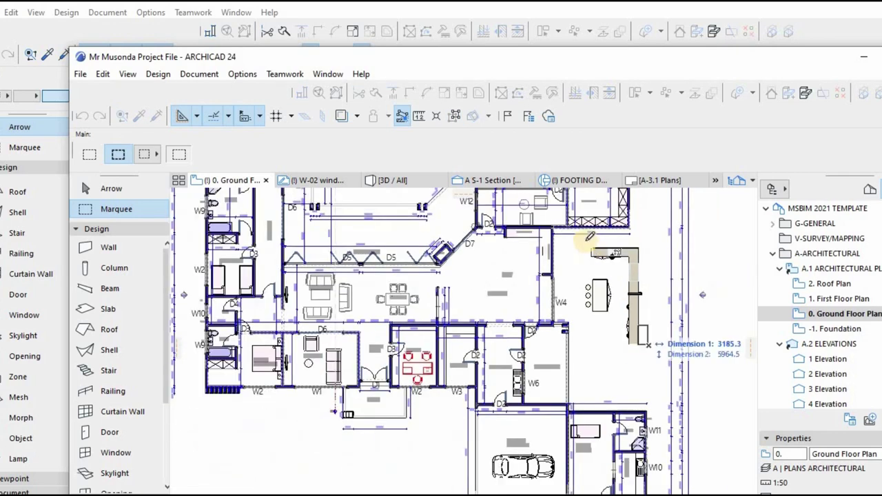
{"action": "left_click", "coordinate": [581, 245]}
{"action": "scroll", "coordinate": [631, 246], "scroll_direction": "up", "scroll_amount": 5}
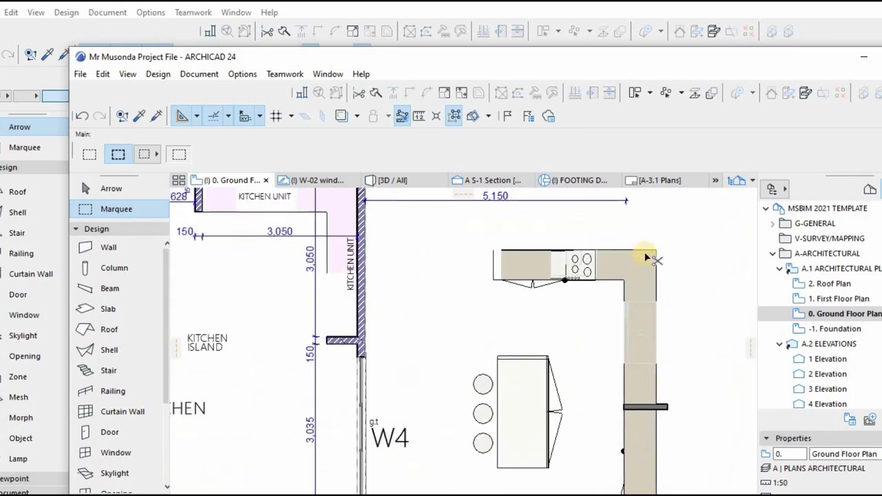
{"action": "left_click", "coordinate": [657, 248]}
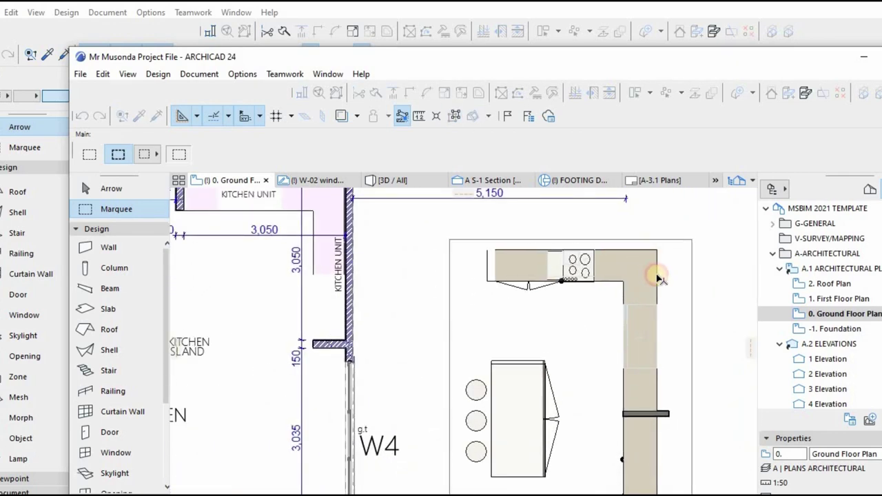
{"action": "left_click", "coordinate": [659, 278]}
{"action": "scroll", "coordinate": [481, 198], "scroll_direction": "down", "scroll_amount": 3}
{"action": "scroll", "coordinate": [485, 198], "scroll_direction": "up", "scroll_amount": 6}
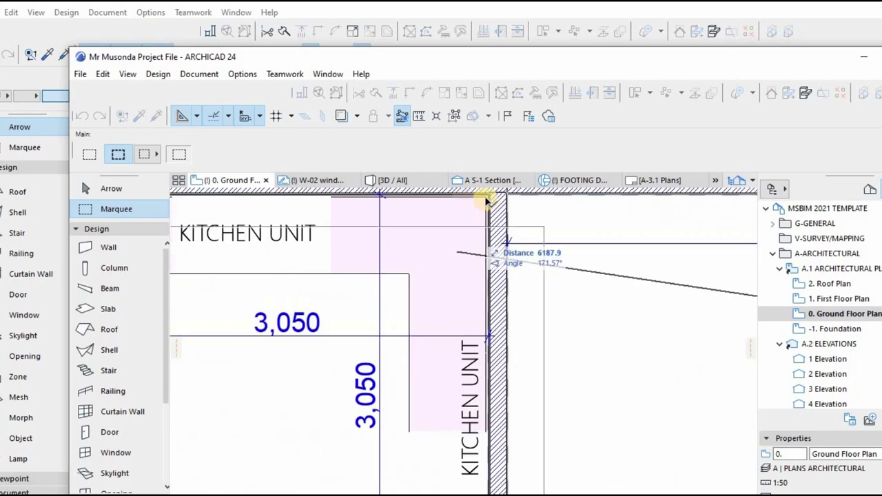
{"action": "left_click", "coordinate": [488, 197]}
{"action": "scroll", "coordinate": [618, 285], "scroll_direction": "down", "scroll_amount": 2}
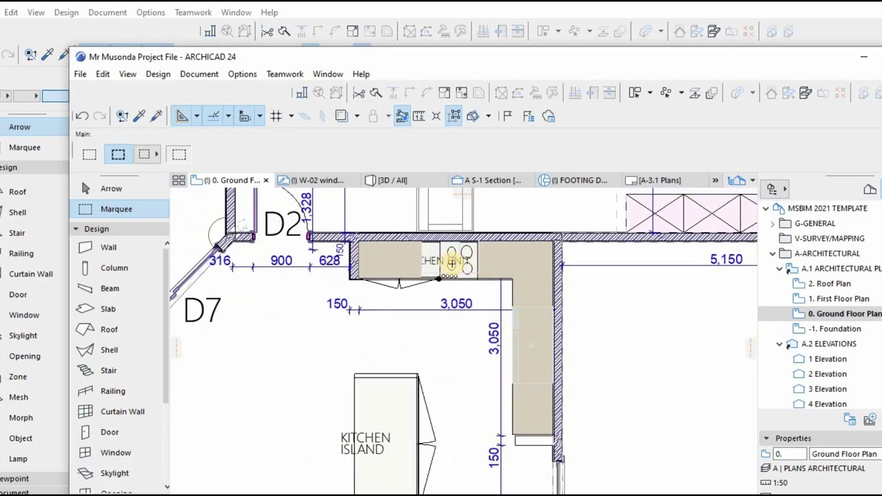
{"action": "scroll", "coordinate": [441, 262], "scroll_direction": "down", "scroll_amount": 3}
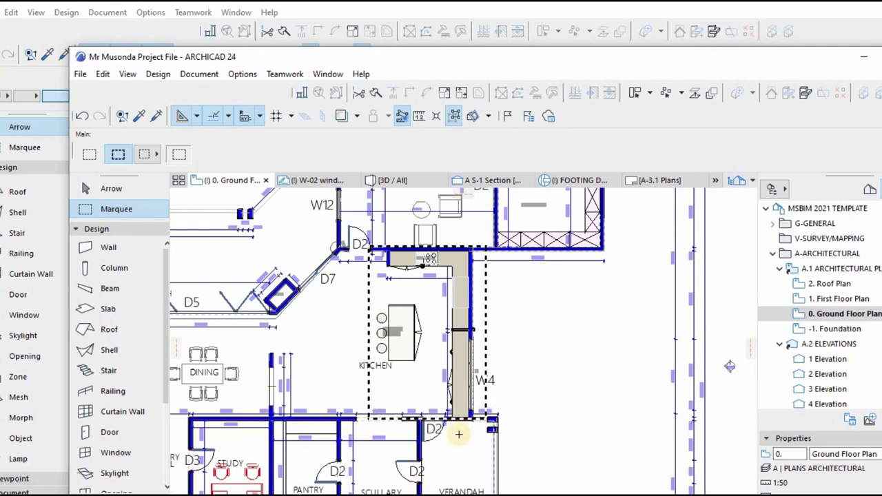
{"action": "scroll", "coordinate": [458, 434], "scroll_direction": "up", "scroll_amount": 3}
{"action": "scroll", "coordinate": [451, 403], "scroll_direction": "up", "scroll_amount": 5}
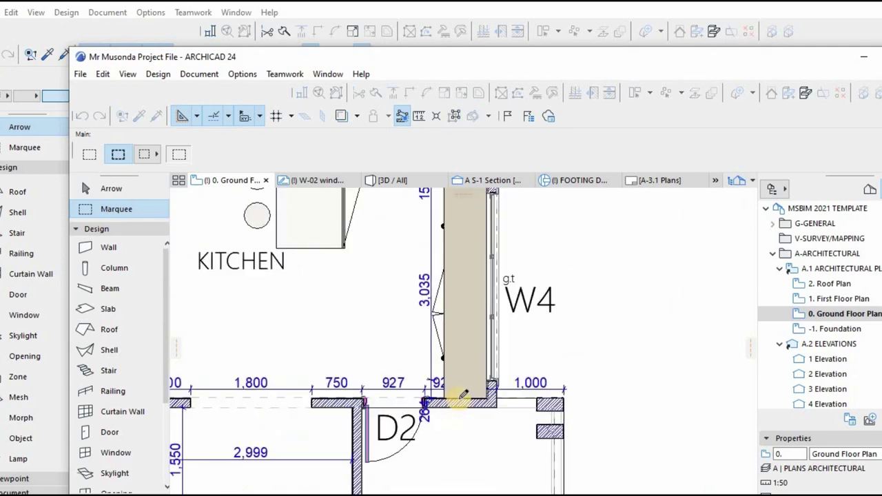
{"action": "left_click", "coordinate": [447, 379]}
{"action": "left_click", "coordinate": [693, 314]}
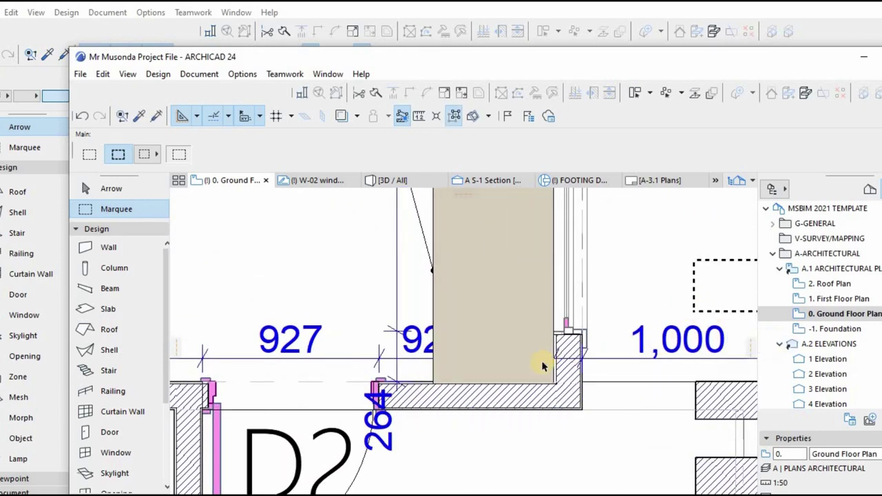
{"action": "key", "text": "Escape"}
{"action": "key", "text": "Escape"}
Shorten the overlapping cabinets at the lower end of the counter beside W4 so they stop at the wall's inner face.
{"action": "scroll", "coordinate": [436, 383], "scroll_direction": "up", "scroll_amount": 2}
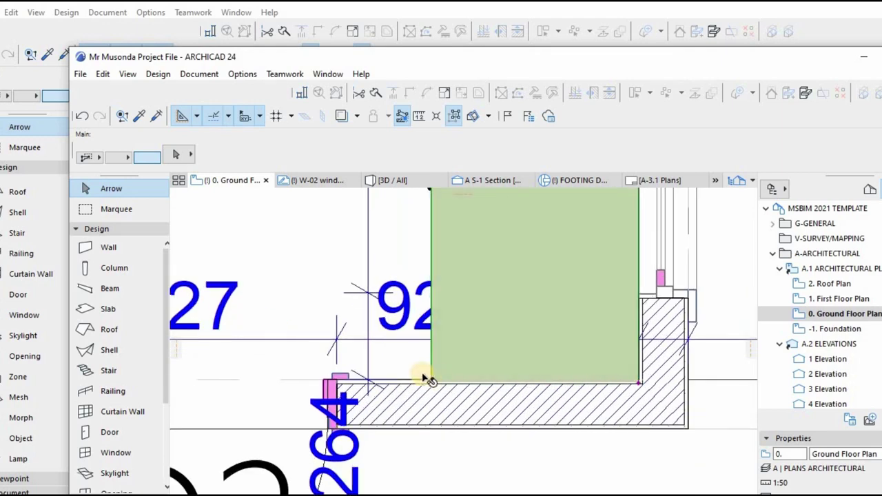
{"action": "scroll", "coordinate": [448, 400], "scroll_direction": "up", "scroll_amount": 3}
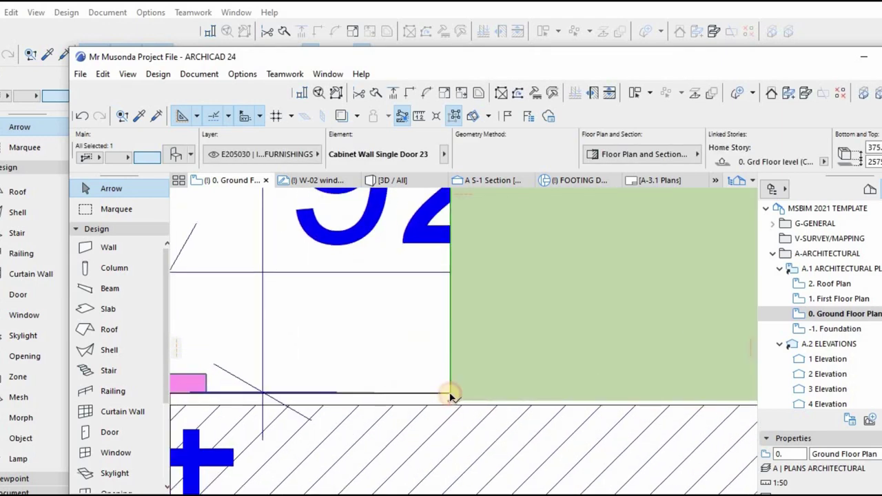
{"action": "left_click", "coordinate": [451, 388]}
{"action": "scroll", "coordinate": [506, 365], "scroll_direction": "down", "scroll_amount": 3}
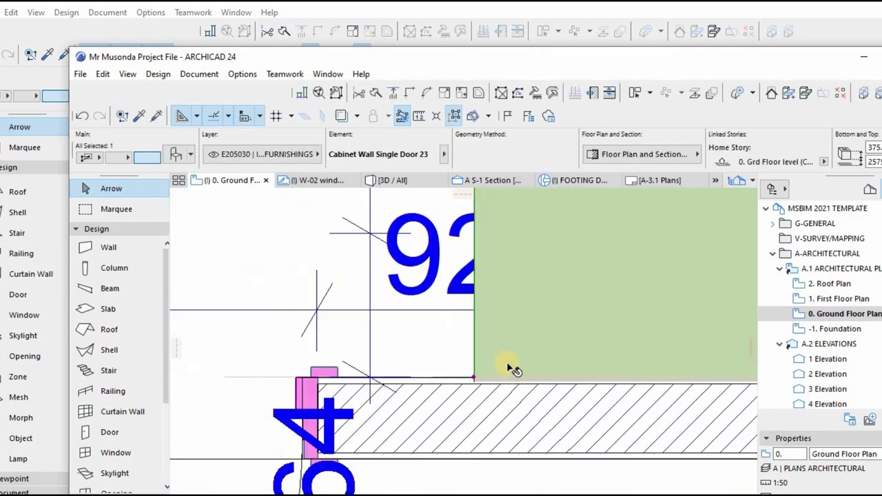
{"action": "scroll", "coordinate": [506, 371], "scroll_direction": "up", "scroll_amount": 4}
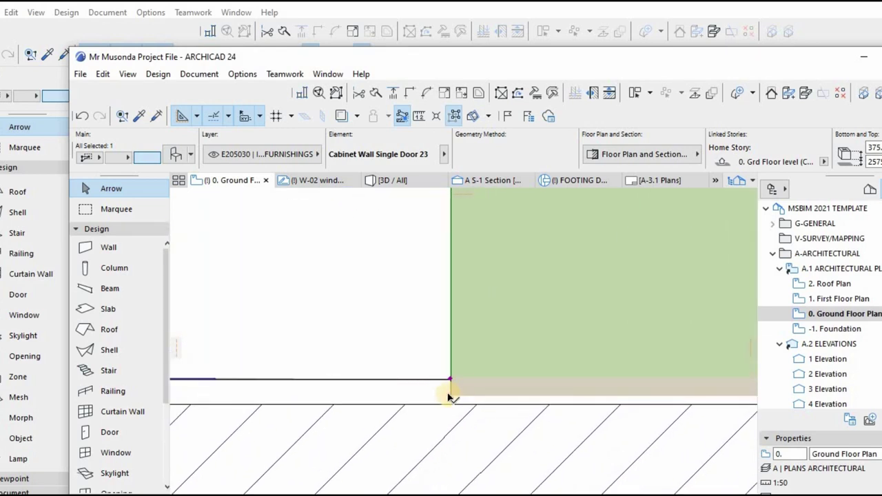
{"action": "left_click", "coordinate": [454, 377]}
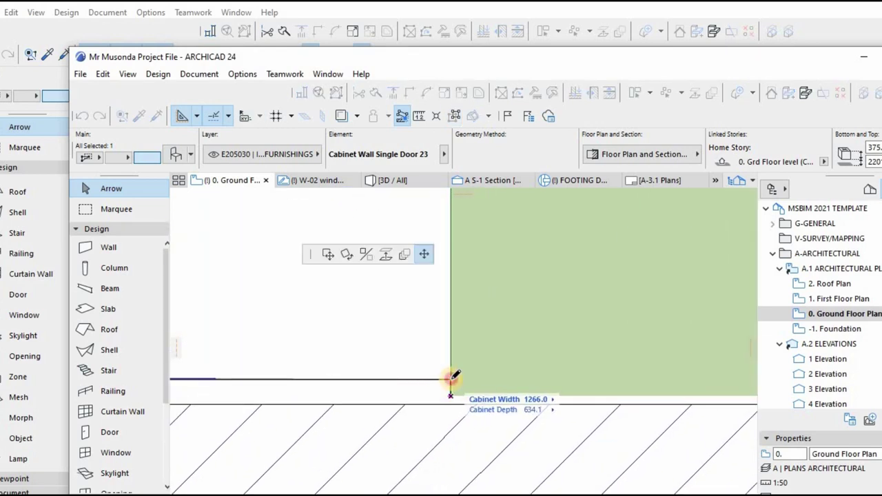
{"action": "scroll", "coordinate": [531, 370], "scroll_direction": "down", "scroll_amount": 3}
{"action": "scroll", "coordinate": [542, 363], "scroll_direction": "down", "scroll_amount": 5}
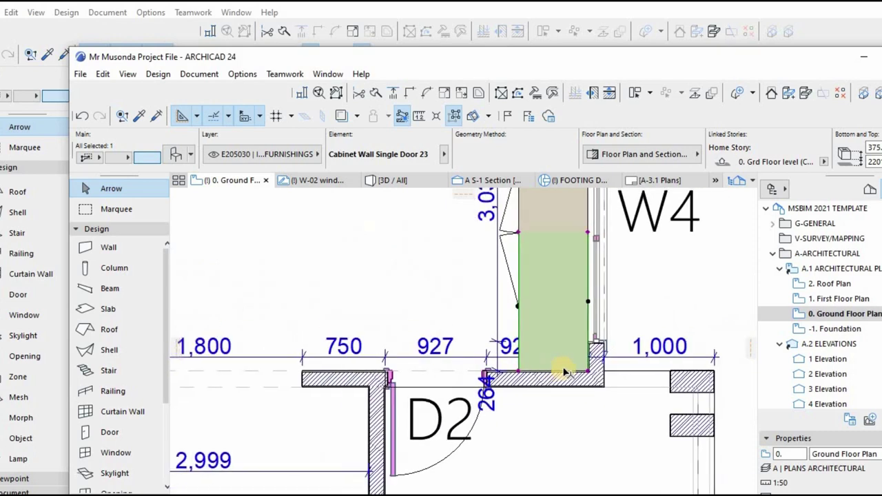
{"action": "key", "text": "Escape"}
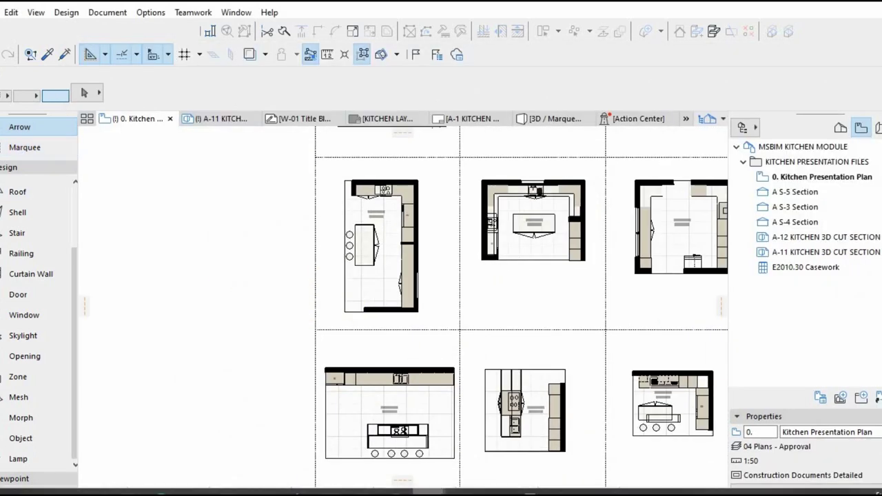
Switch back to the house project window and maximise it.
{"action": "mouse_move", "coordinate": [372, 476]}
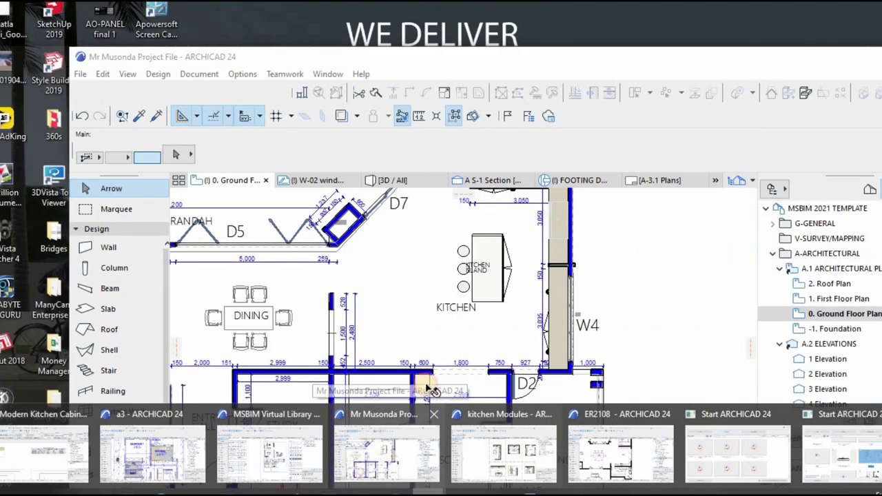
{"action": "left_click", "coordinate": [364, 467]}
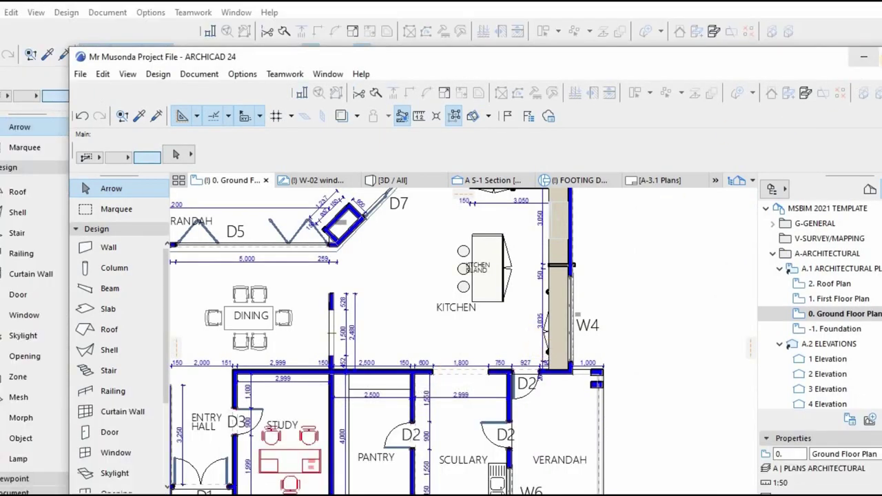
{"action": "key", "text": "super+Up"}
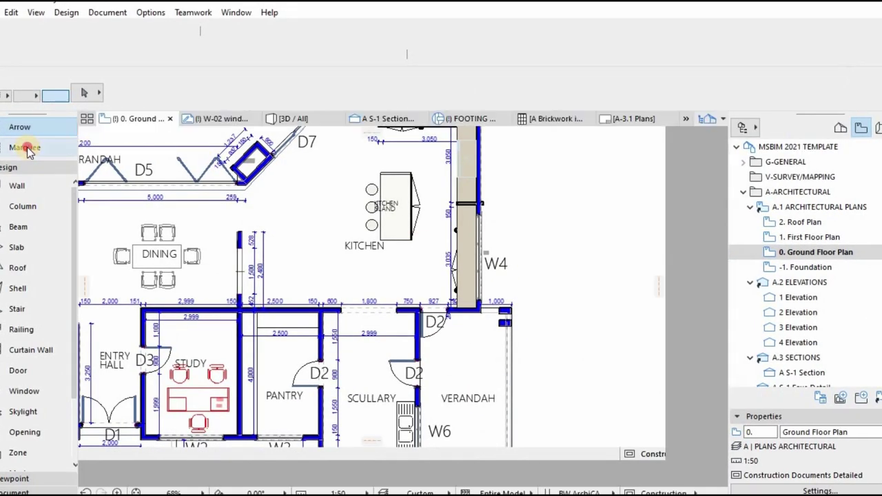
Enclose the fitted kitchen area in a marquee and display it in the 3D window from the island's stool side.
{"action": "left_click", "coordinate": [25, 147]}
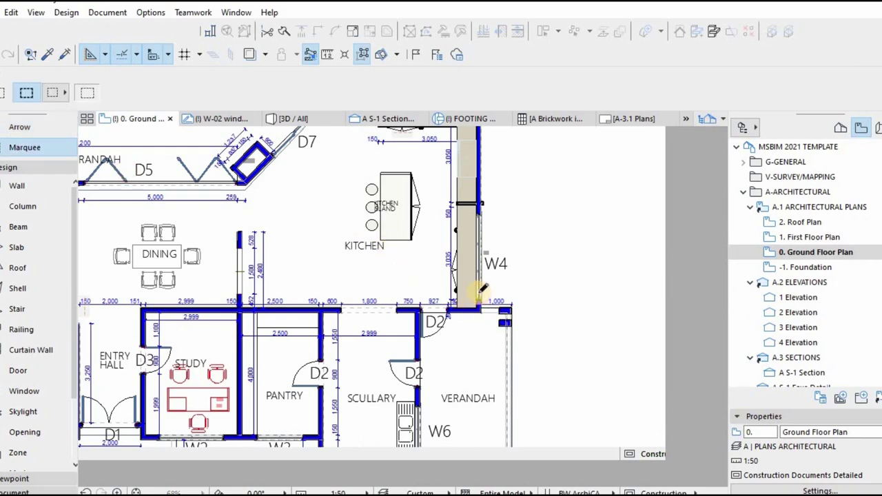
{"action": "scroll", "coordinate": [458, 272], "scroll_direction": "down", "scroll_amount": 3}
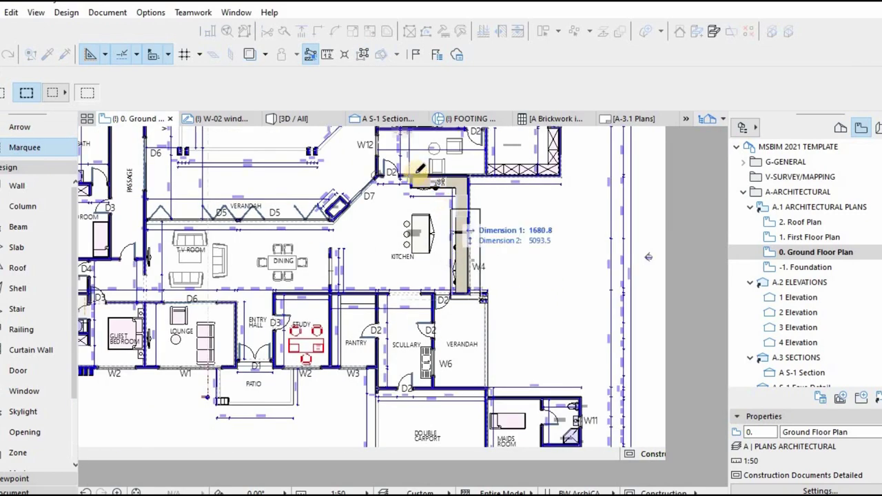
{"action": "left_click", "coordinate": [396, 165]}
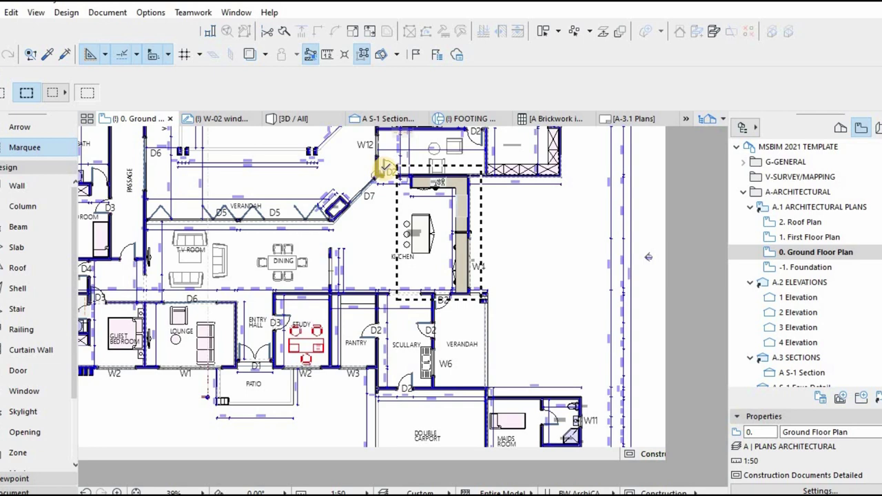
{"action": "key", "text": "F5"}
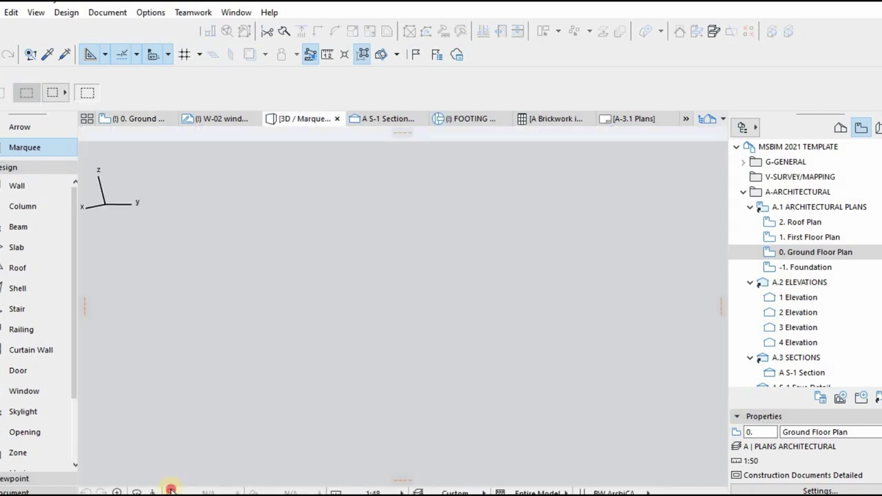
{"action": "key", "text": "Escape"}
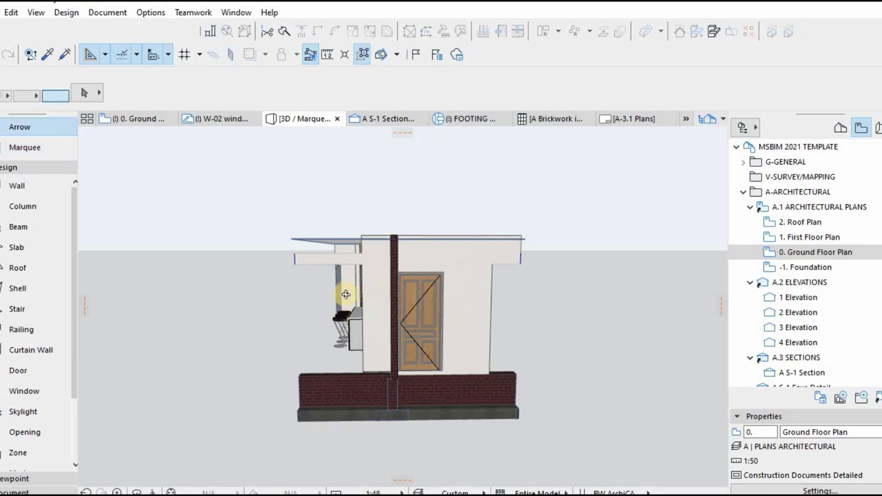
{"action": "middle_click_drag", "start_coordinate": [516, 305], "coordinate": [263, 344], "text": "shift"}
{"action": "middle_click_drag", "start_coordinate": [444, 335], "coordinate": [540, 343], "text": "shift"}
{"action": "scroll", "coordinate": [540, 343], "scroll_direction": "down", "scroll_amount": 3}
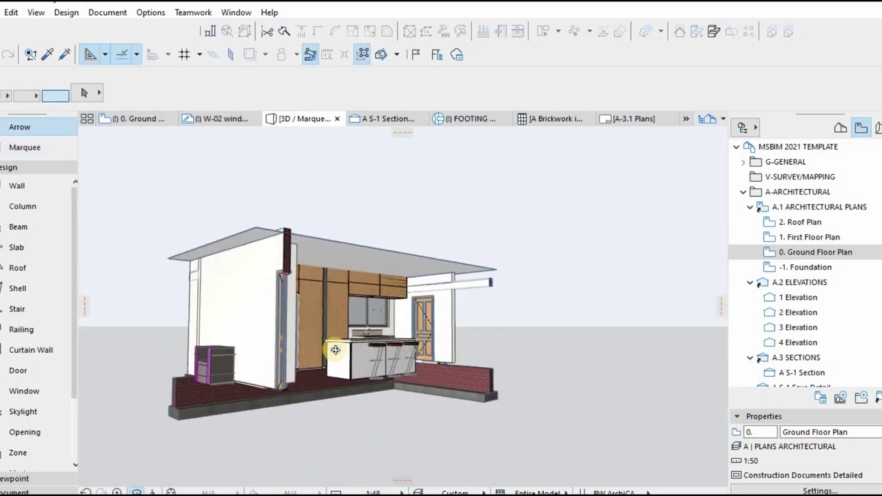
{"action": "middle_click_drag", "start_coordinate": [335, 350], "coordinate": [291, 331], "text": "shift"}
{"action": "scroll", "coordinate": [393, 315], "scroll_direction": "up", "scroll_amount": 3}
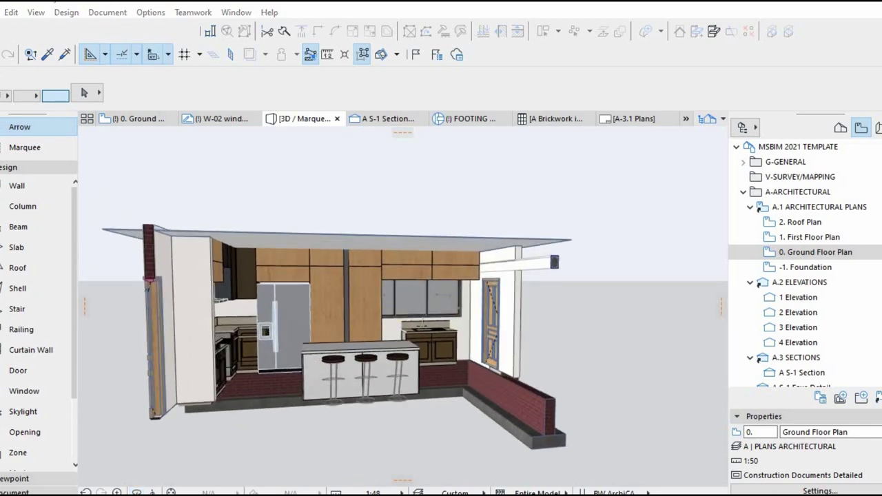
Select all layers in the layer settings and make them visible in the 3D view.
{"action": "key", "text": "ctrl+l"}
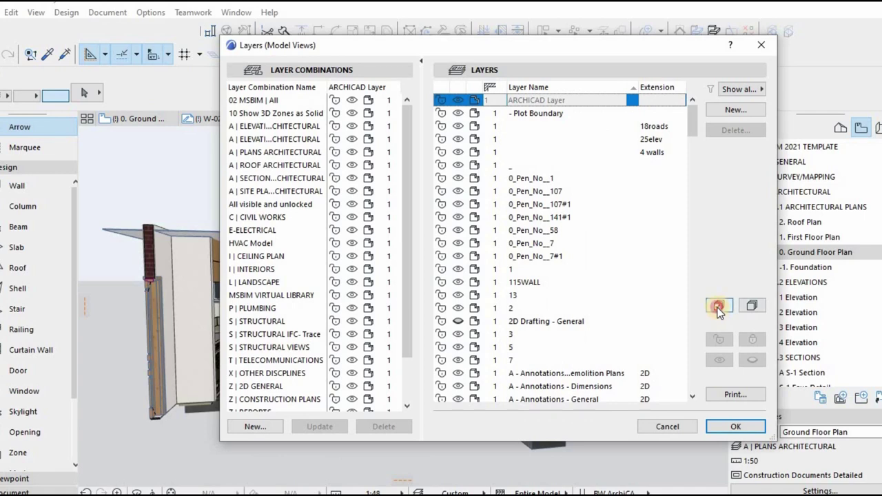
{"action": "left_click", "coordinate": [718, 307]}
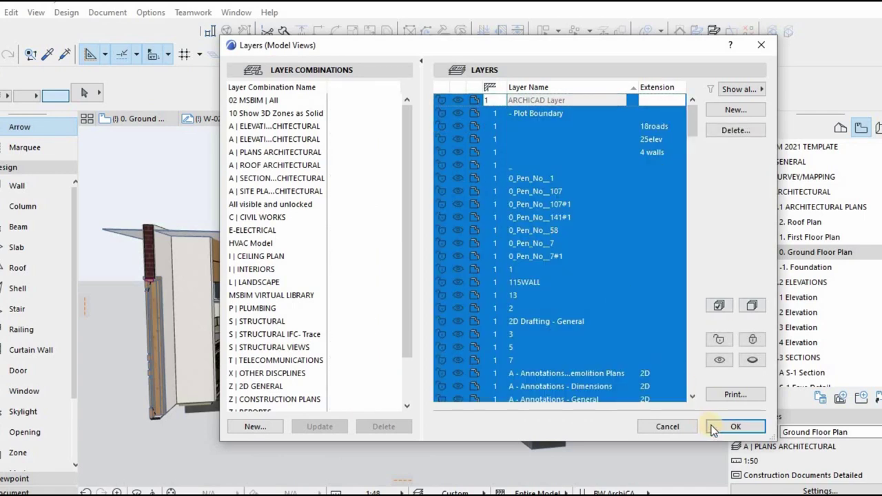
{"action": "left_click", "coordinate": [713, 428]}
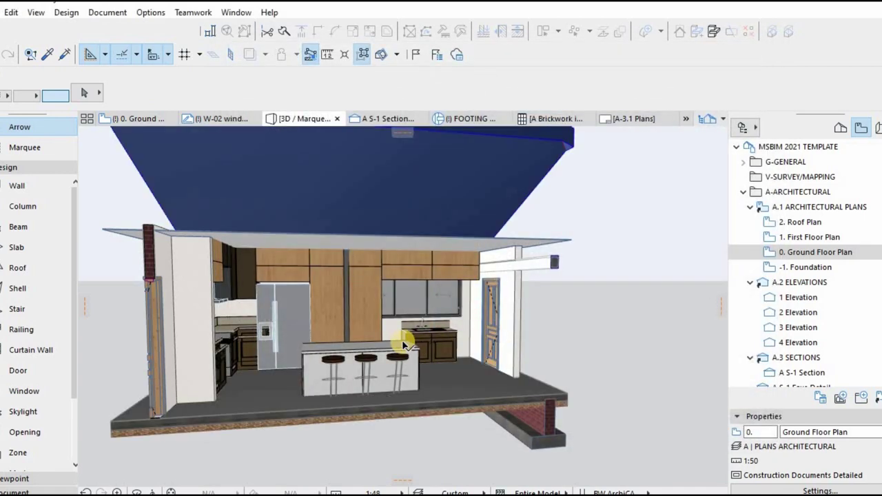
Examine the kitchen's island, cabinets, fridge and sink in 3D up close and from a higher angle.
{"action": "scroll", "coordinate": [402, 340], "scroll_direction": "up", "scroll_amount": 3}
{"action": "scroll", "coordinate": [429, 362], "scroll_direction": "up", "scroll_amount": 6}
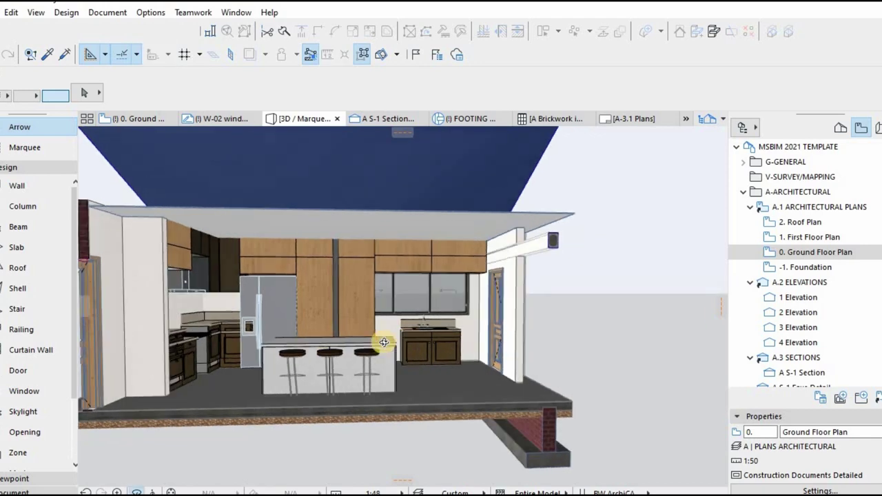
{"action": "middle_click_drag", "start_coordinate": [286, 372], "coordinate": [376, 343], "text": "shift"}
{"action": "scroll", "coordinate": [376, 343], "scroll_direction": "up", "scroll_amount": 8}
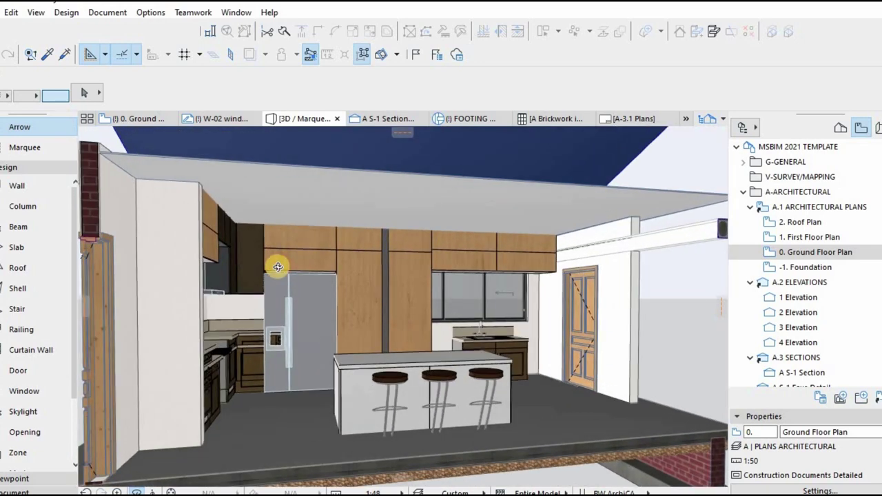
{"action": "left_click_drag", "start_coordinate": [288, 288], "coordinate": [244, 276]}
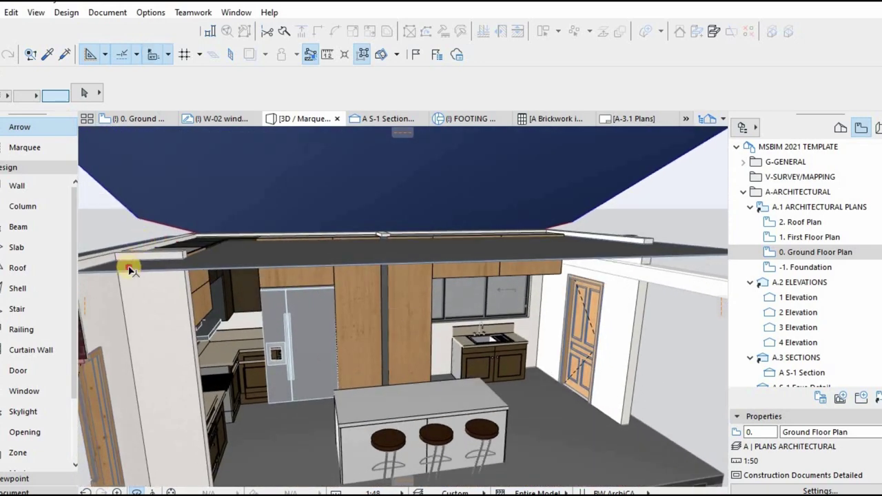
Raise the gypsum board ceiling slab above the kitchen to the wall tops and check the fit in 3D from several sides.
{"action": "left_click", "coordinate": [141, 271]}
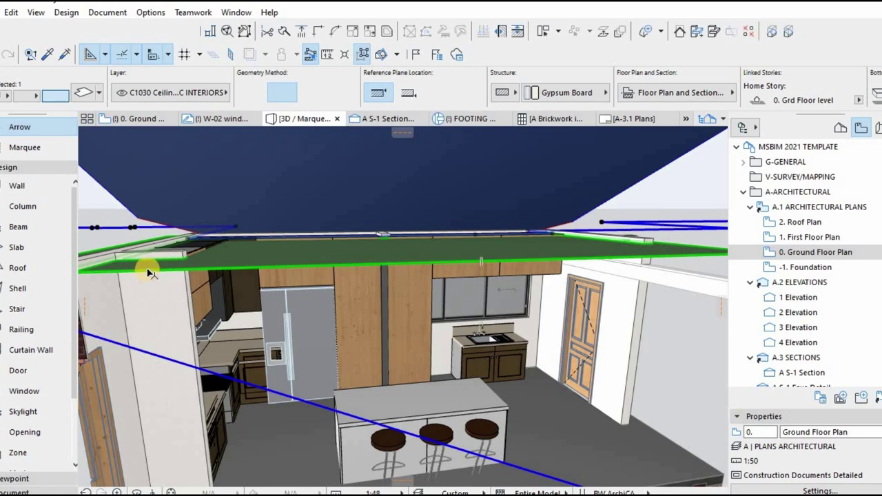
{"action": "left_click_drag", "start_coordinate": [148, 271], "coordinate": [190, 251]}
{"action": "left_click", "coordinate": [190, 252]}
{"action": "key", "text": "Escape"}
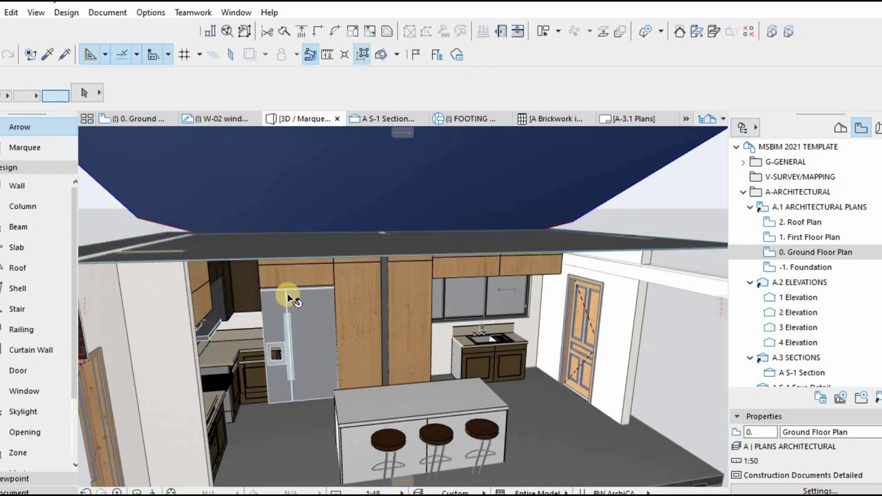
{"action": "middle_click_drag", "start_coordinate": [317, 297], "coordinate": [255, 251], "text": "shift"}
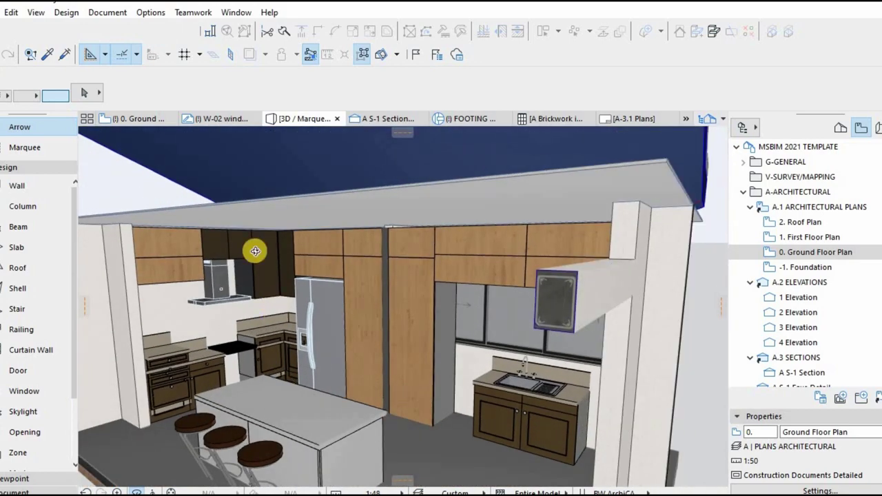
{"action": "scroll", "coordinate": [248, 325], "scroll_direction": "up", "scroll_amount": 3}
{"action": "left_click_drag", "start_coordinate": [290, 338], "coordinate": [343, 319]}
{"action": "scroll", "coordinate": [336, 320], "scroll_direction": "down", "scroll_amount": 3}
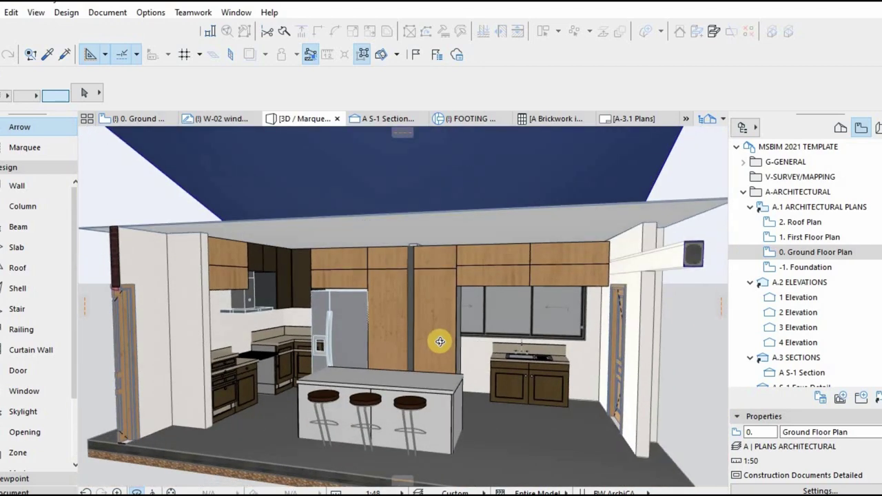
Switch to the kitchen module project's floor plan and enclose the first kitchen layout in the first row in a marquee.
{"action": "key", "text": "F2"}
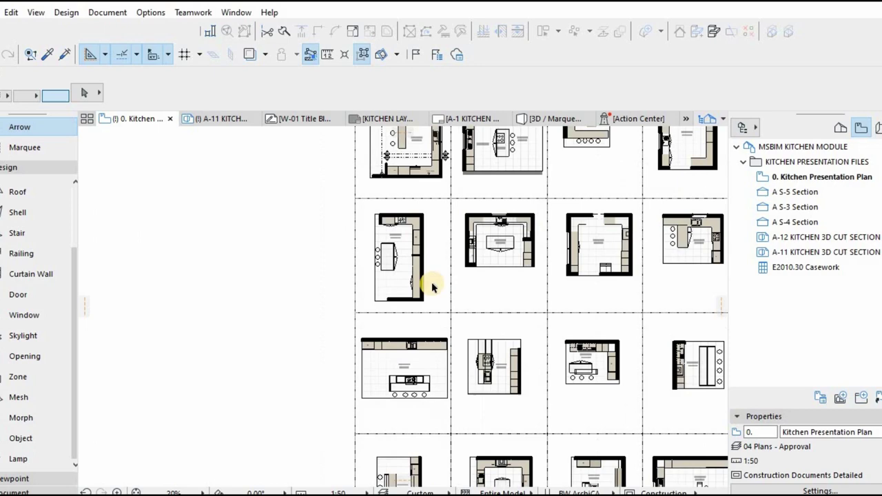
{"action": "scroll", "coordinate": [432, 287], "scroll_direction": "down", "scroll_amount": 4}
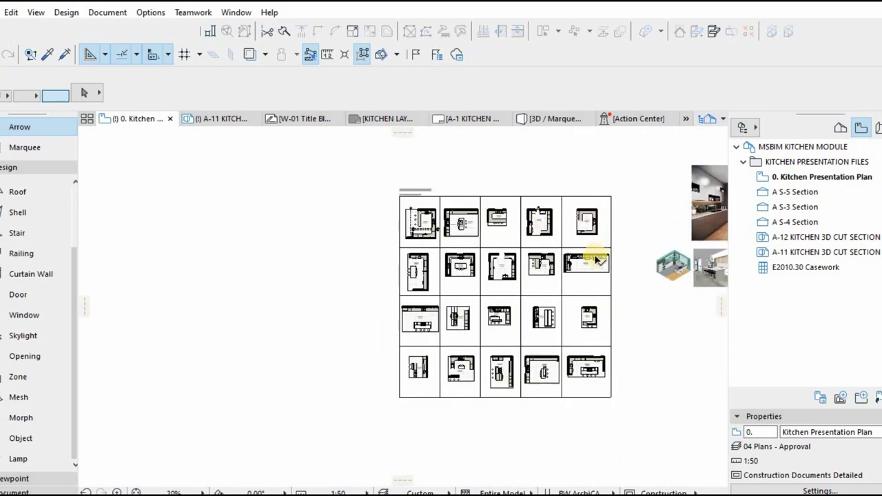
{"action": "scroll", "coordinate": [599, 259], "scroll_direction": "up", "scroll_amount": 4}
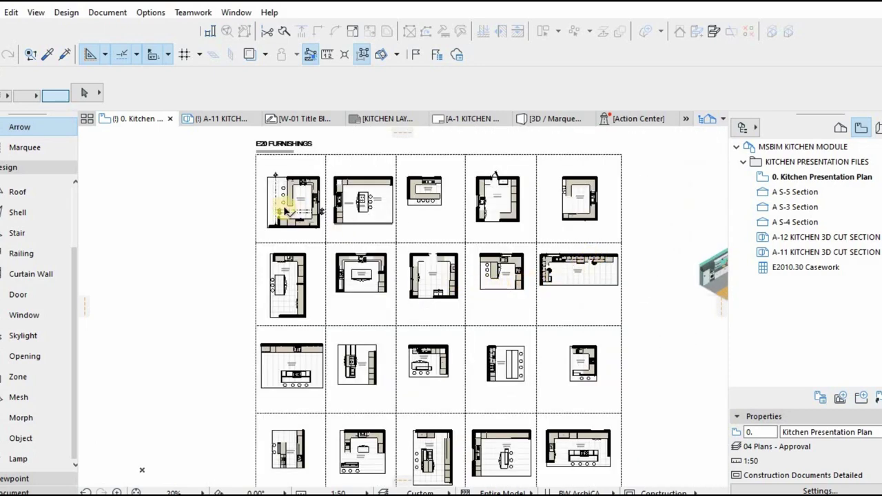
{"action": "scroll", "coordinate": [262, 180], "scroll_direction": "up", "scroll_amount": 3}
{"action": "left_click", "coordinate": [25, 148]}
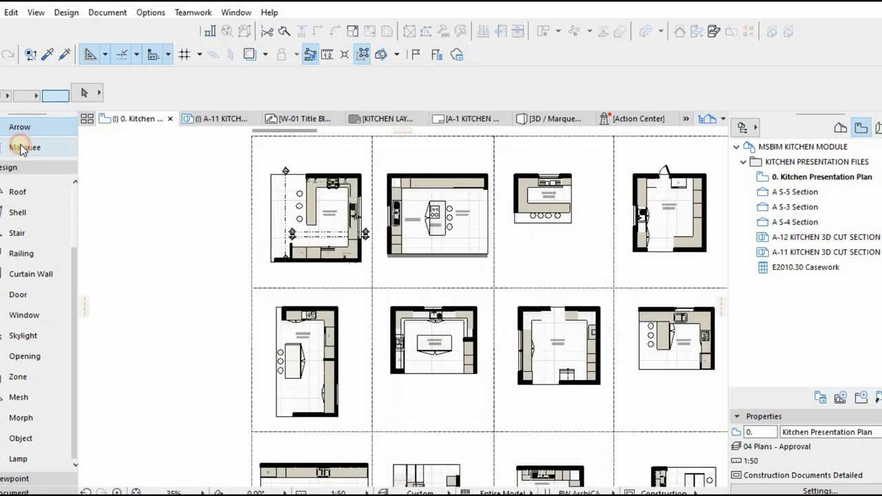
{"action": "left_click", "coordinate": [268, 166]}
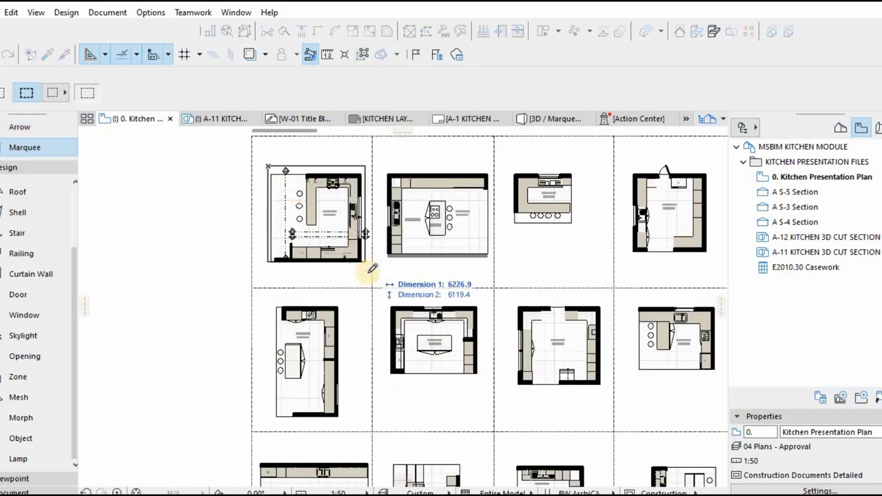
{"action": "left_click", "coordinate": [369, 273]}
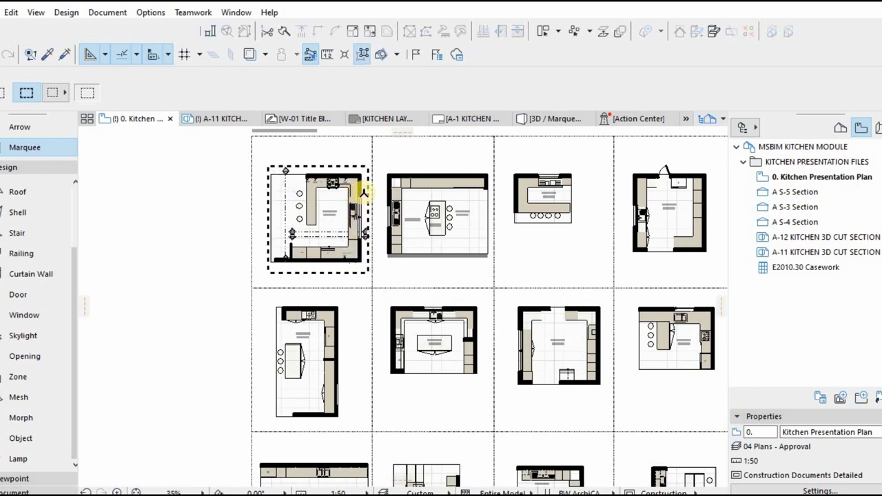
Copy the enclosed kitchen layout and switch to the ground floor plan of the ER2108 house project.
{"action": "key", "text": "Escape"}
{"action": "scroll", "coordinate": [357, 194], "scroll_direction": "down", "scroll_amount": 3}
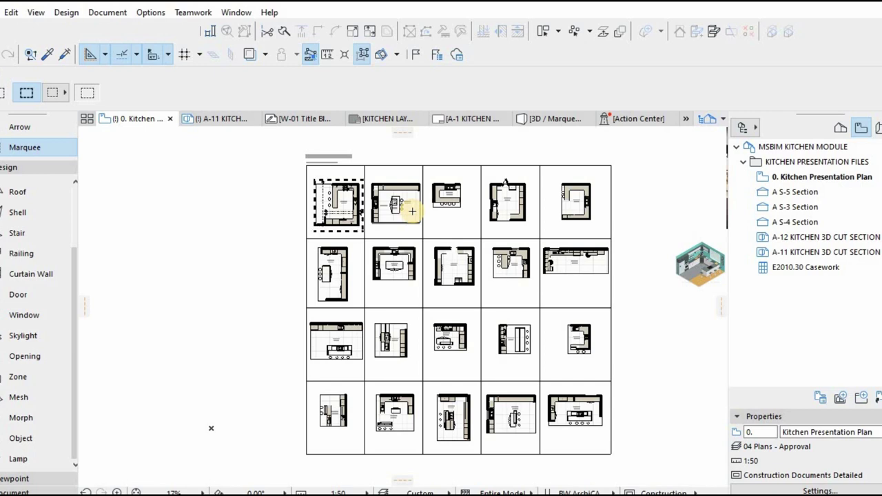
{"action": "scroll", "coordinate": [353, 193], "scroll_direction": "up", "scroll_amount": 2}
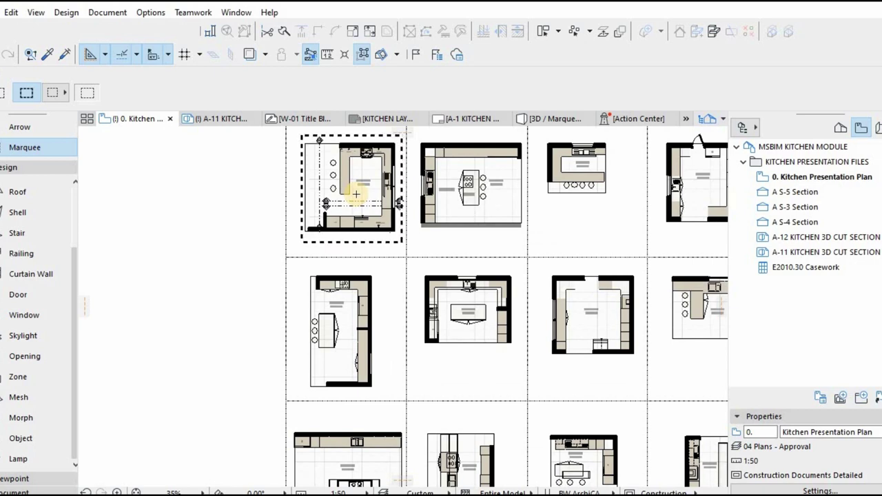
{"action": "right_click", "coordinate": [316, 173]}
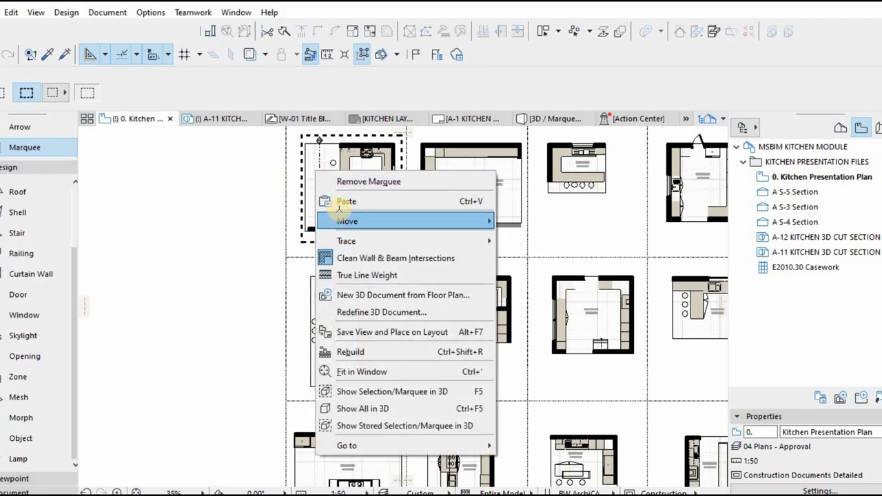
{"action": "key", "text": "Escape"}
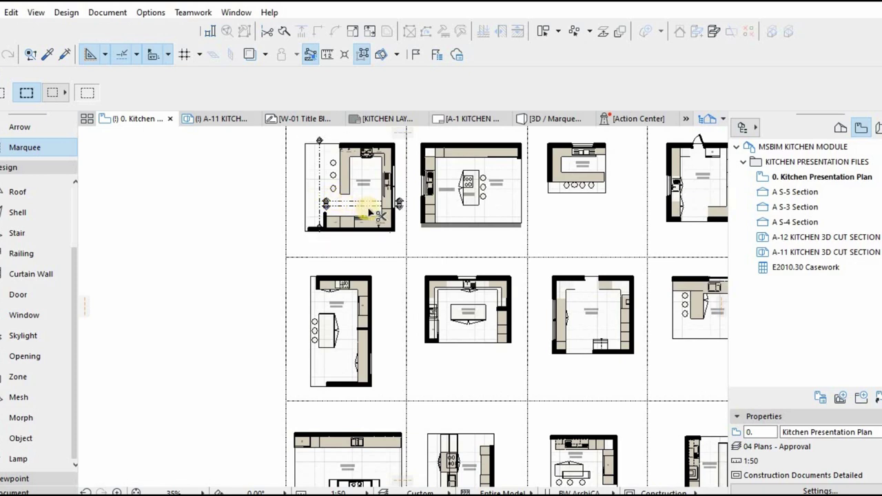
{"action": "left_click", "coordinate": [374, 184]}
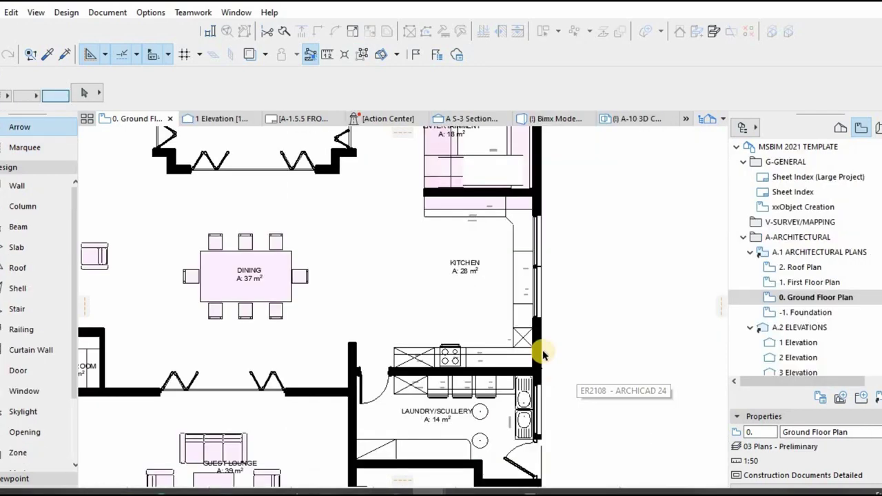
Suspend groups and delete the existing wall cabinets along the wall between the kitchen and the entertainment room.
{"action": "scroll", "coordinate": [513, 290], "scroll_direction": "up", "scroll_amount": 2}
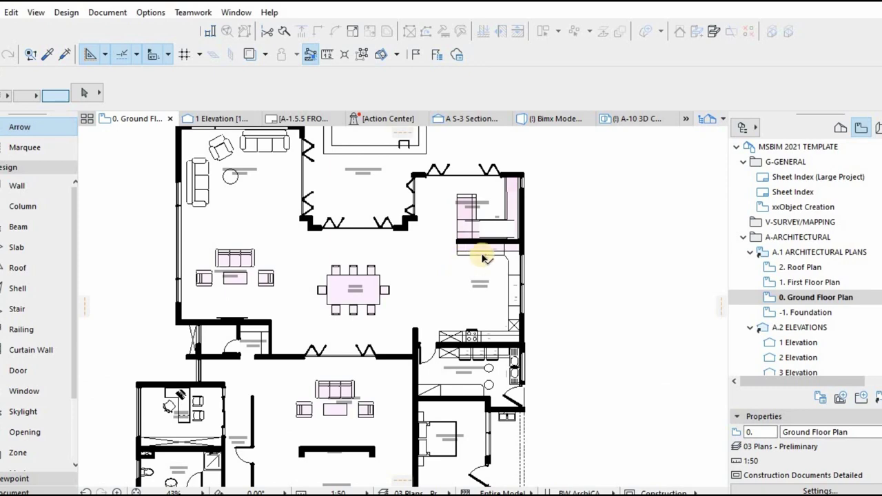
{"action": "scroll", "coordinate": [517, 262], "scroll_direction": "up", "scroll_amount": 2}
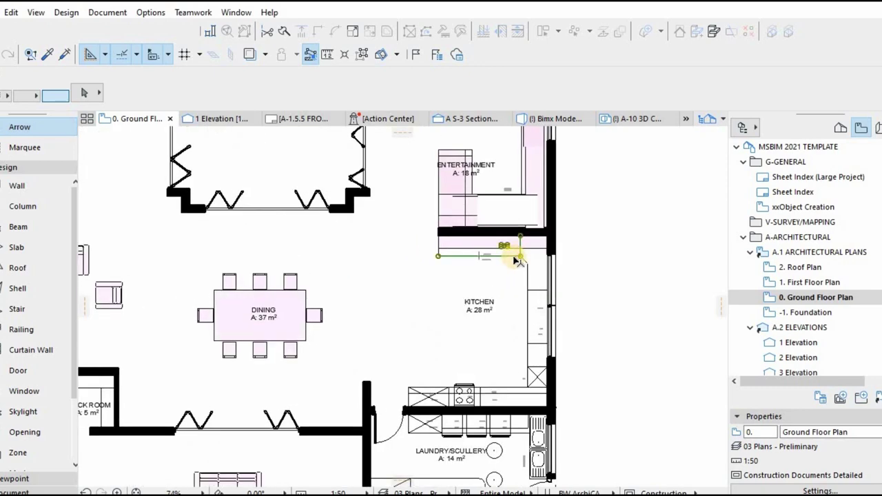
{"action": "left_click", "coordinate": [491, 255]}
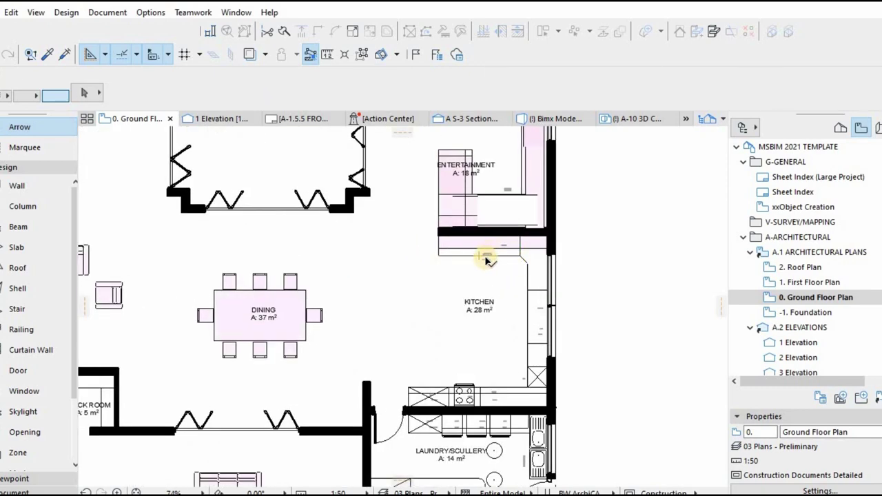
{"action": "left_click", "coordinate": [474, 257]}
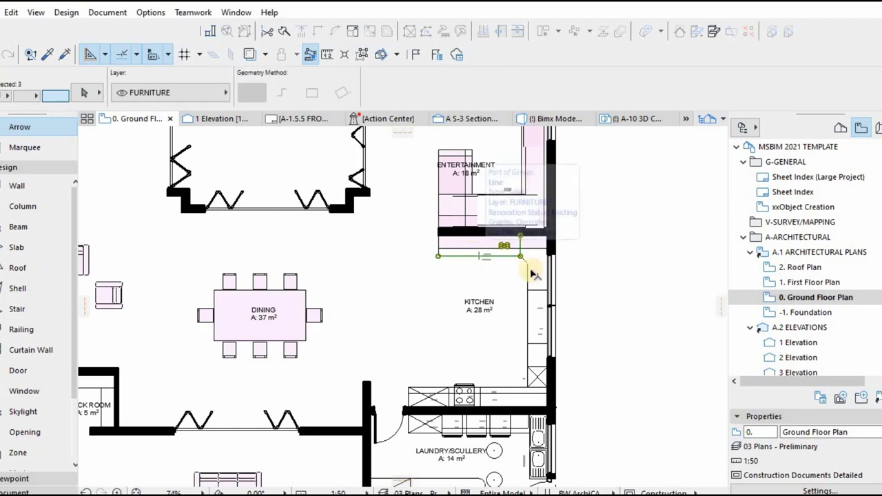
{"action": "left_click", "coordinate": [462, 252]}
{"action": "scroll", "coordinate": [461, 252], "scroll_direction": "up", "scroll_amount": 2}
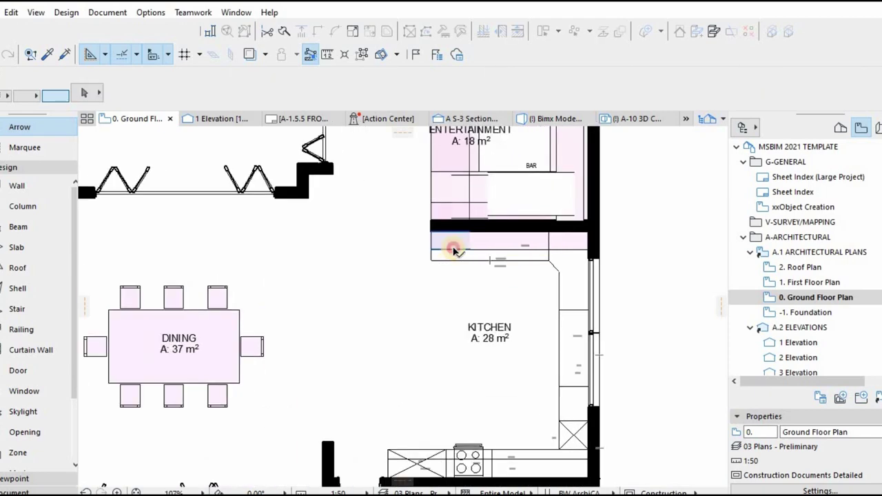
{"action": "left_click", "coordinate": [480, 255]}
{"action": "left_click", "coordinate": [521, 275]}
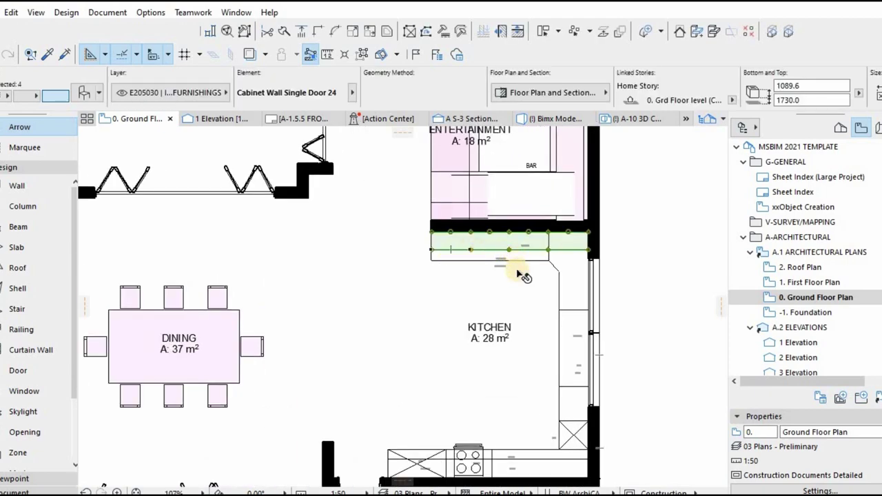
{"action": "scroll", "coordinate": [551, 276], "scroll_direction": "down", "scroll_amount": 3}
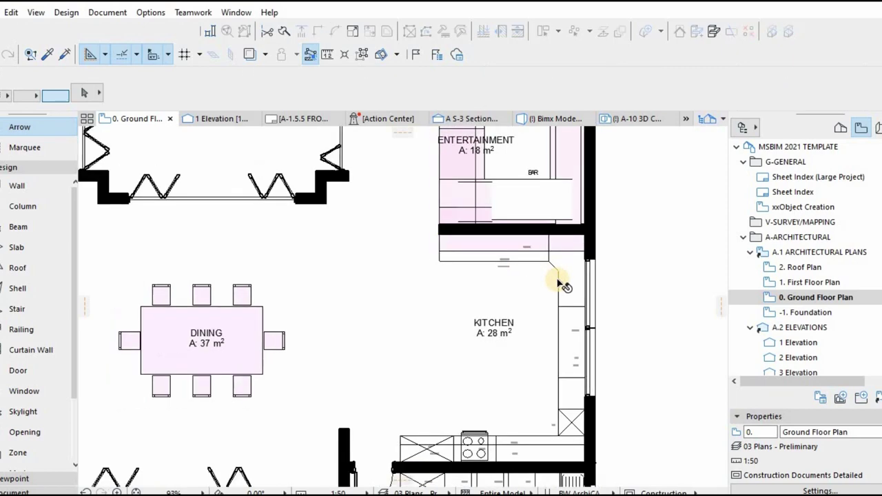
{"action": "left_click", "coordinate": [525, 260]}
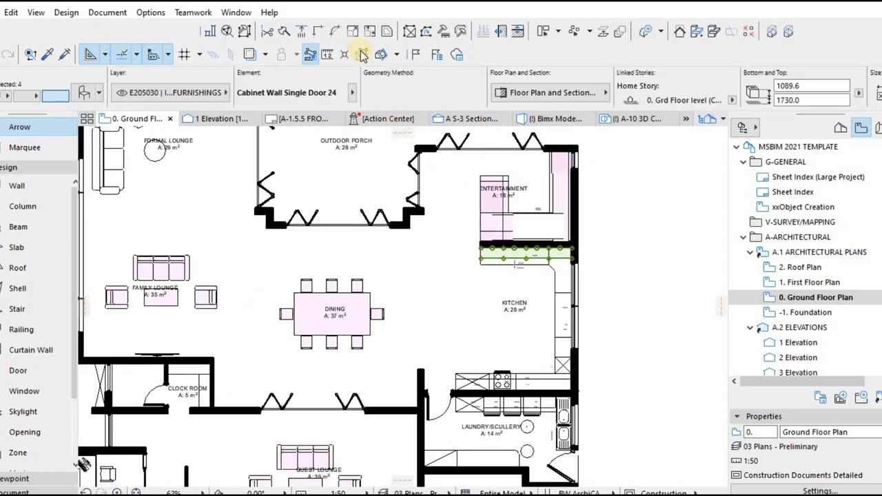
{"action": "left_click", "coordinate": [552, 271]}
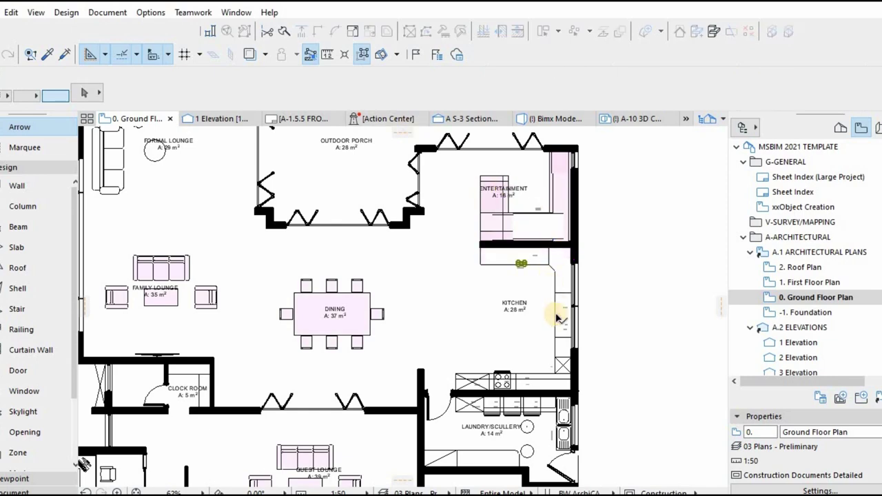
{"action": "left_click", "coordinate": [525, 381]}
{"action": "scroll", "coordinate": [527, 382], "scroll_direction": "up", "scroll_amount": 2}
{"action": "scroll", "coordinate": [527, 382], "scroll_direction": "up", "scroll_amount": 5}
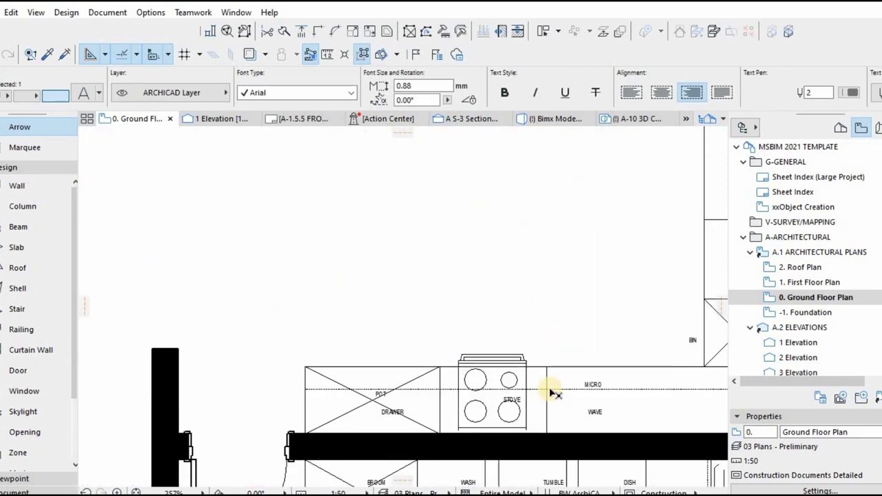
{"action": "left_click", "coordinate": [555, 379]}
{"action": "left_click", "coordinate": [473, 380]}
{"action": "scroll", "coordinate": [551, 286], "scroll_direction": "down", "scroll_amount": 4}
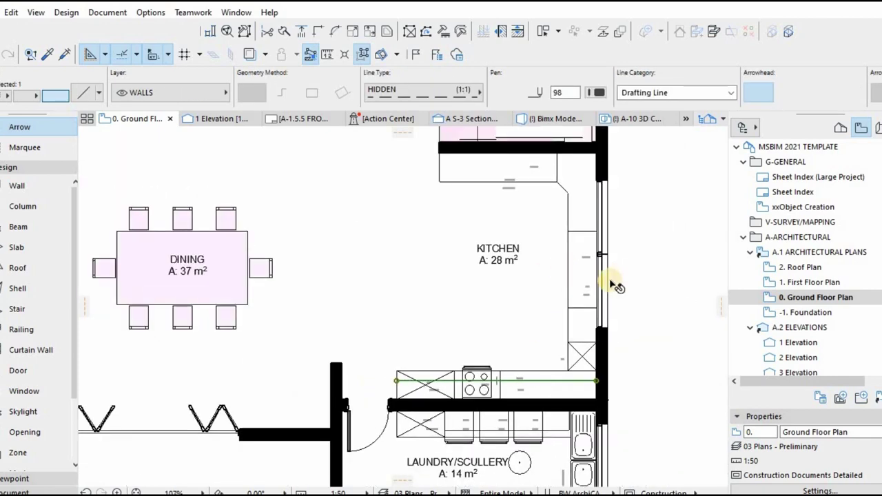
{"action": "key", "text": "Escape"}
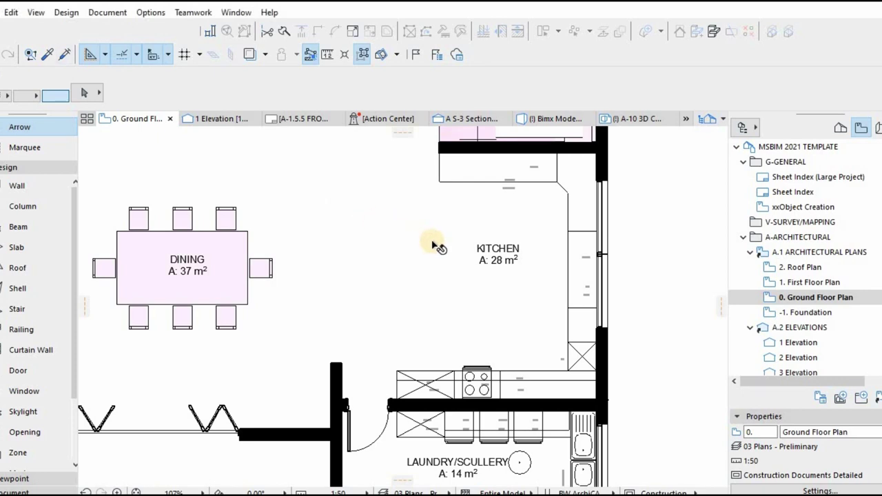
Paste the copied kitchen at the center of the current view, showing and unlocking related layers and keeping the current zoom.
{"action": "key", "text": "ctrl+v"}
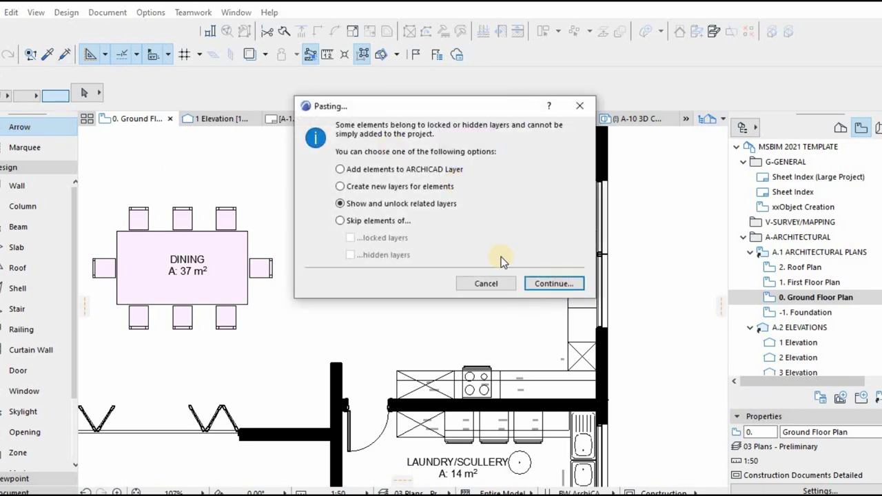
{"action": "left_click", "coordinate": [548, 284]}
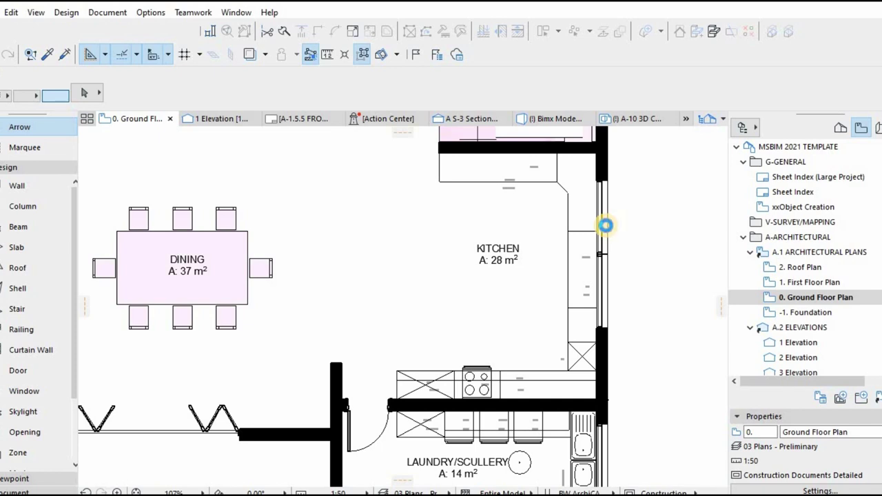
{"action": "key", "text": "ctrl+v"}
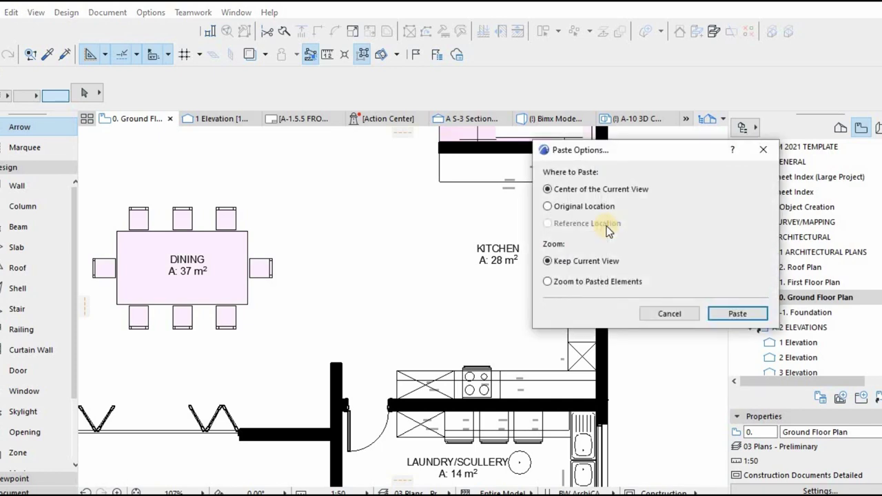
{"action": "left_click", "coordinate": [738, 314]}
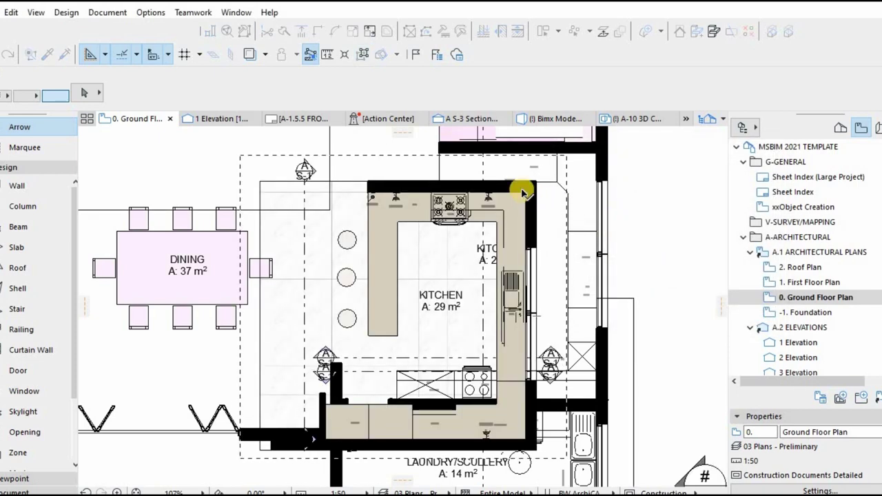
Move the pasted kitchen by the inner wall corner near its stove onto the room's matching inner corner and accept the placement.
{"action": "left_click", "coordinate": [525, 194]}
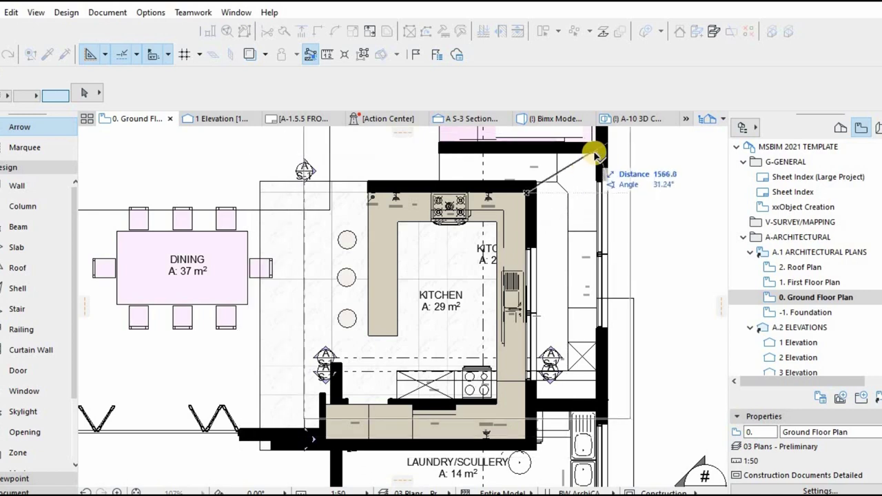
{"action": "left_click_drag", "start_coordinate": [597, 154], "coordinate": [597, 154]}
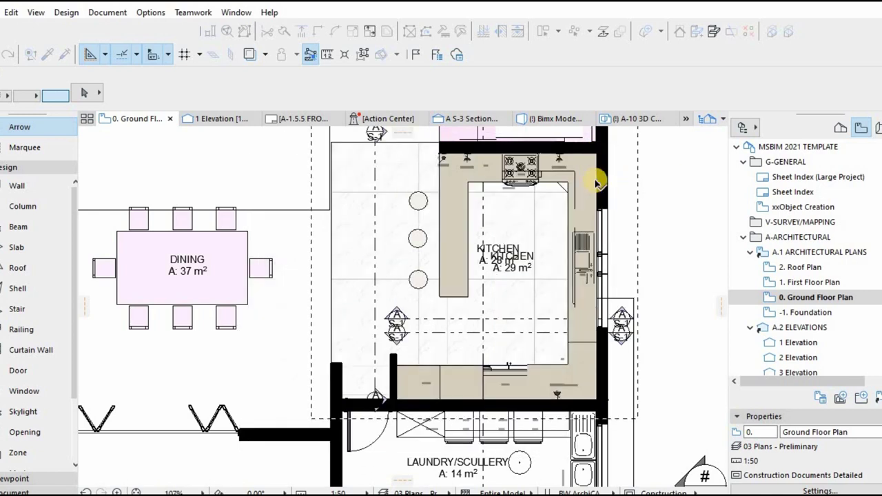
{"action": "left_click", "coordinate": [676, 249]}
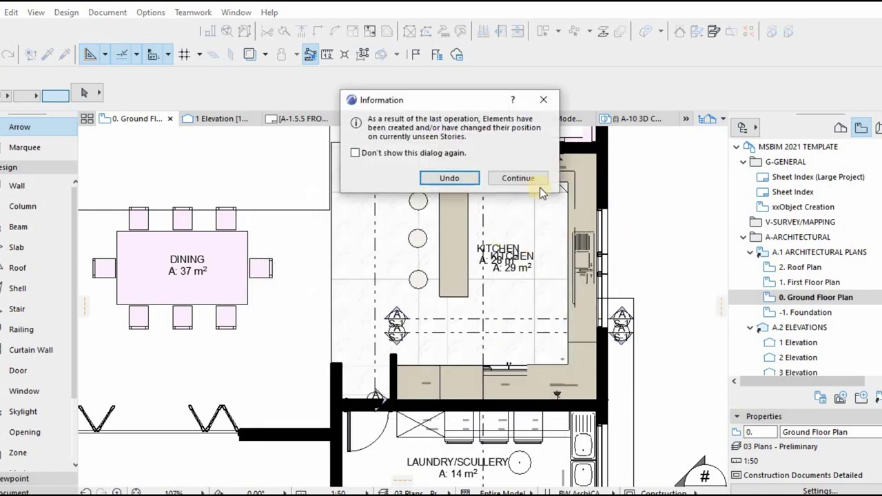
{"action": "left_click", "coordinate": [535, 178]}
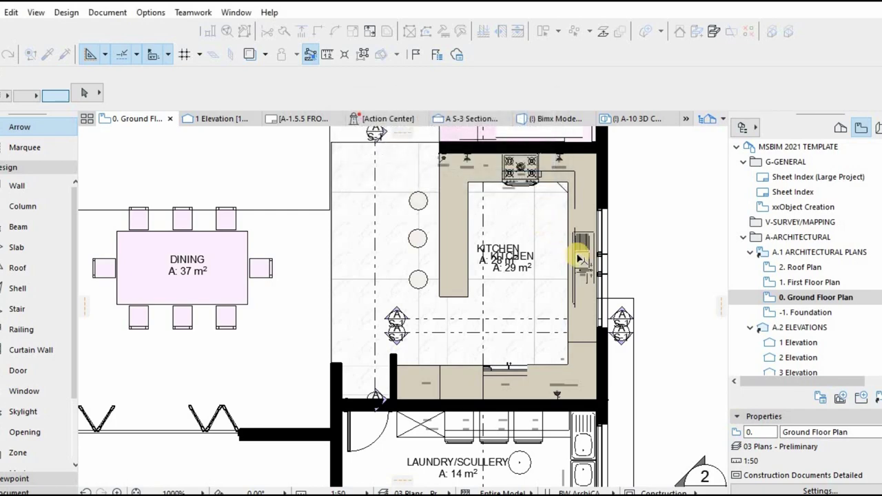
Enclose the kitchen area on the ground floor plan with a marquee and display the marqueed part in 3D.
{"action": "left_click", "coordinate": [610, 318]}
{"action": "scroll", "coordinate": [610, 318], "scroll_direction": "down", "scroll_amount": 3}
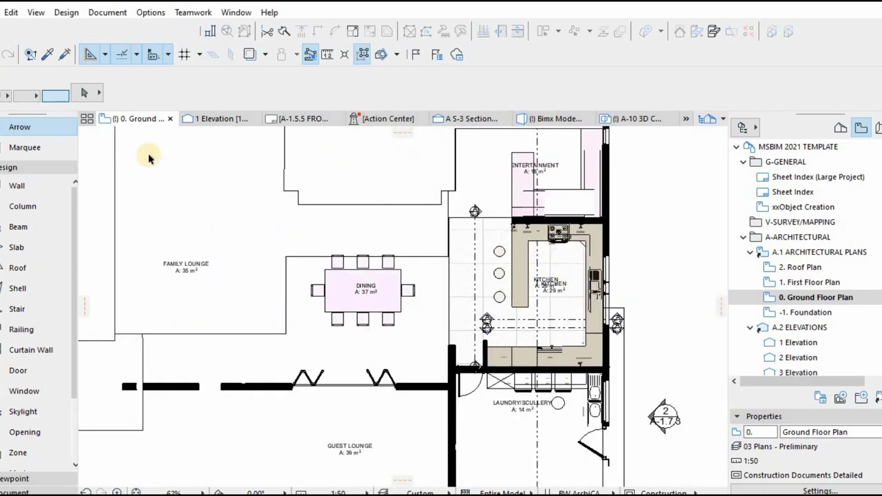
{"action": "left_click", "coordinate": [28, 147]}
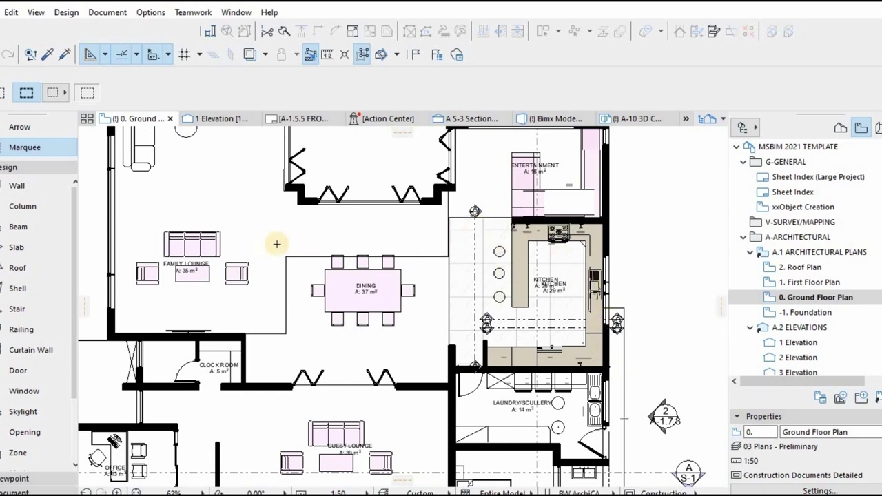
{"action": "left_click", "coordinate": [623, 387]}
{"action": "left_click", "coordinate": [416, 198]}
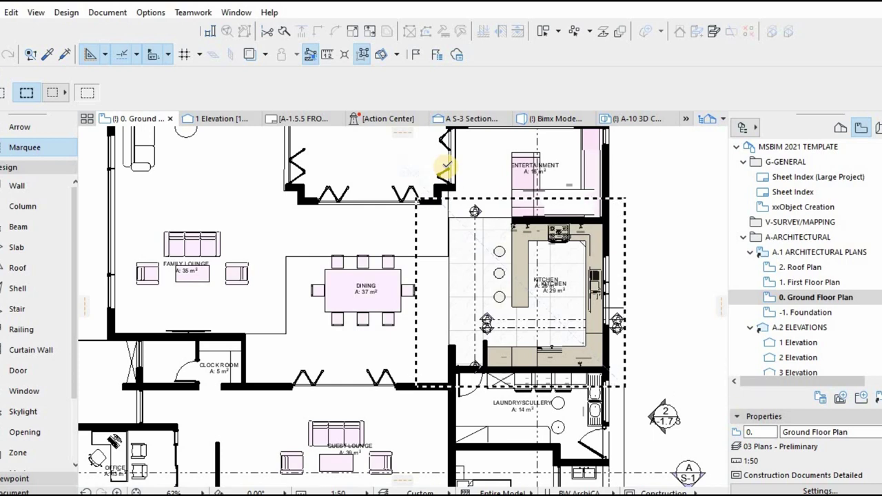
{"action": "key", "text": "F5"}
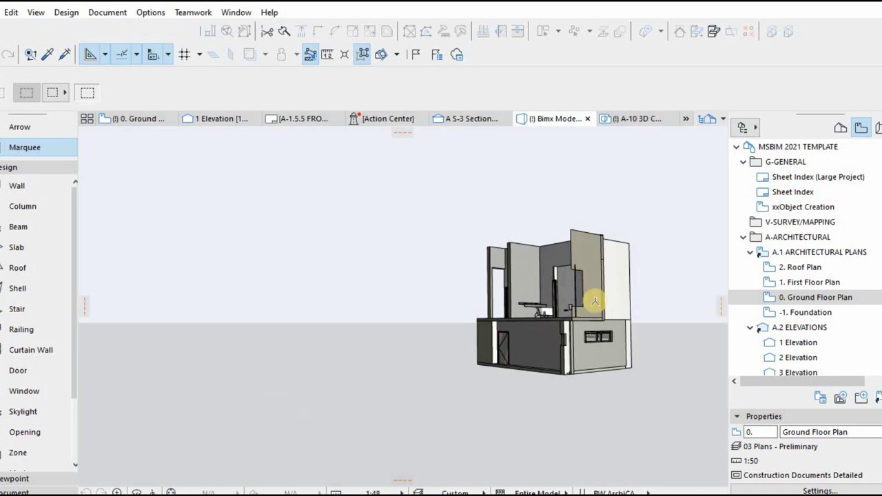
Inspect the placed kitchen in 3D, from its outer window wall round to the bar stool side.
{"action": "left_click", "coordinate": [170, 492]}
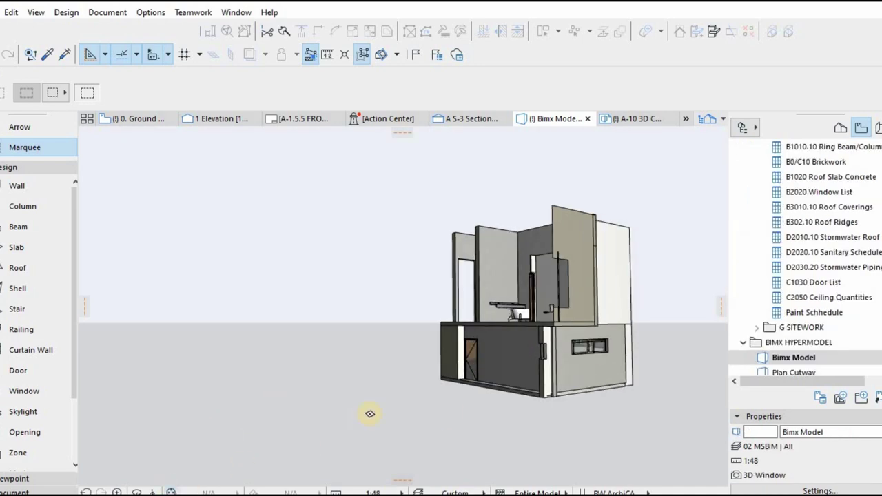
{"action": "middle_click_drag", "start_coordinate": [299, 388], "coordinate": [252, 376], "text": "shift"}
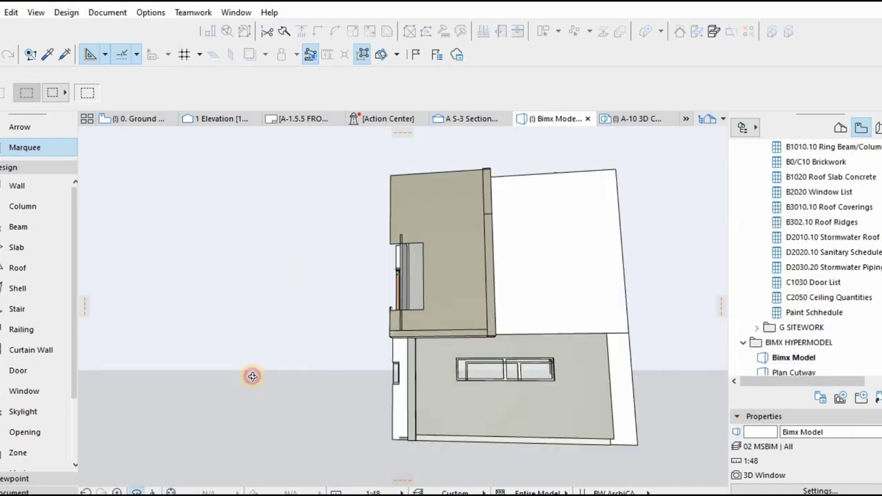
{"action": "left_click_drag", "start_coordinate": [252, 376], "coordinate": [543, 401]}
{"action": "left_click_drag", "start_coordinate": [446, 394], "coordinate": [403, 370]}
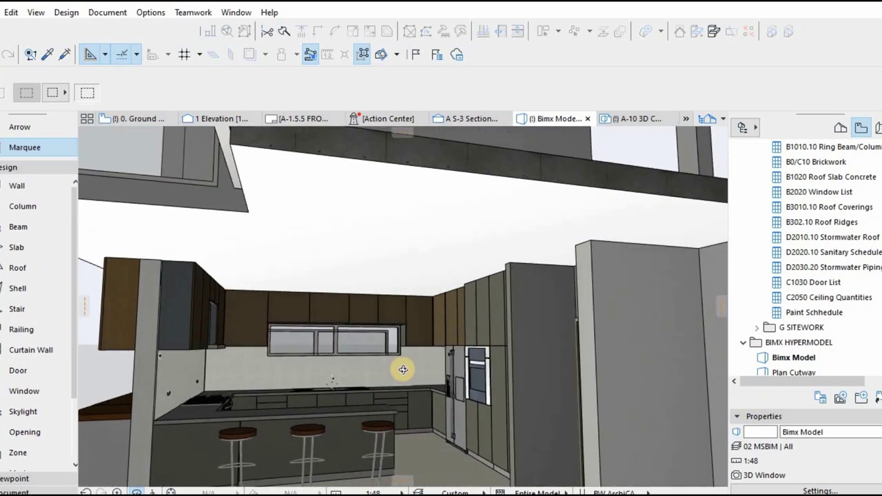
{"action": "scroll", "coordinate": [403, 370], "scroll_direction": "up", "scroll_amount": 2}
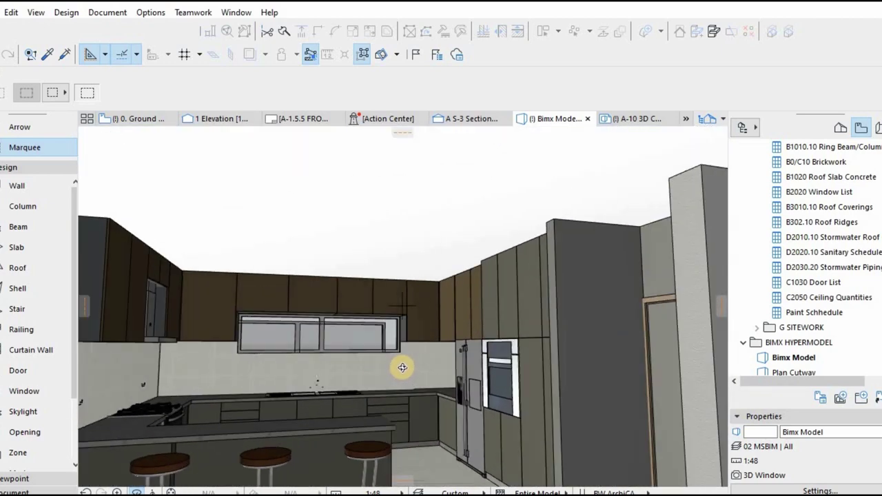
Return to the ground floor plan and remove the marquee around the kitchen.
{"action": "key", "text": "F2"}
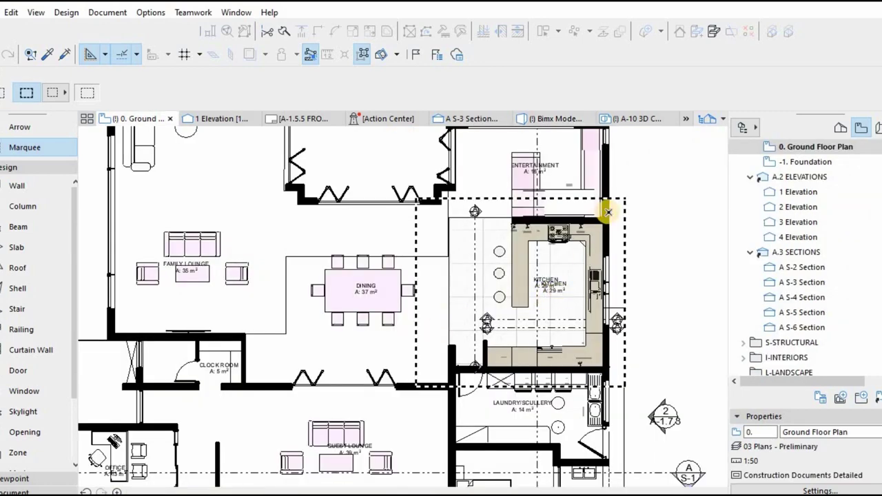
{"action": "key", "text": "Escape"}
{"action": "key", "text": "Escape"}
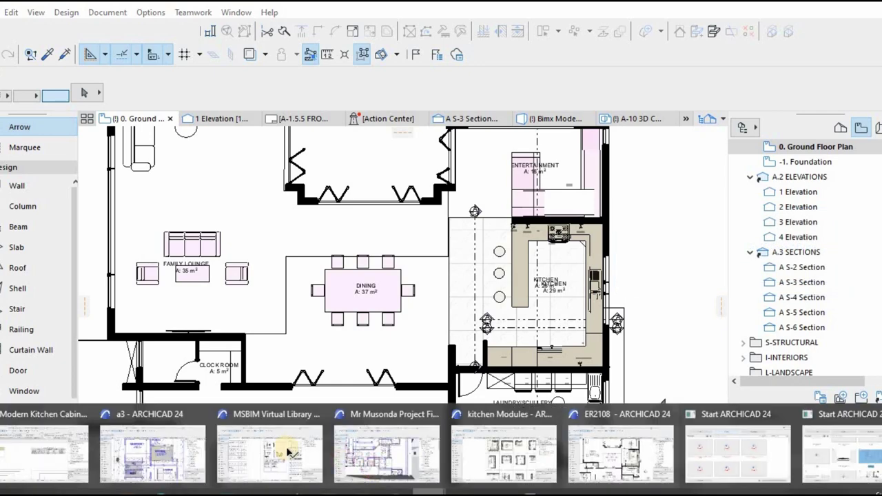
Switch to the Modern Kitchen Cabinets-DS01 project and examine the plan, schedules and axonometry on its A.03 kitchen Layout sheet.
{"action": "left_click", "coordinate": [67, 447]}
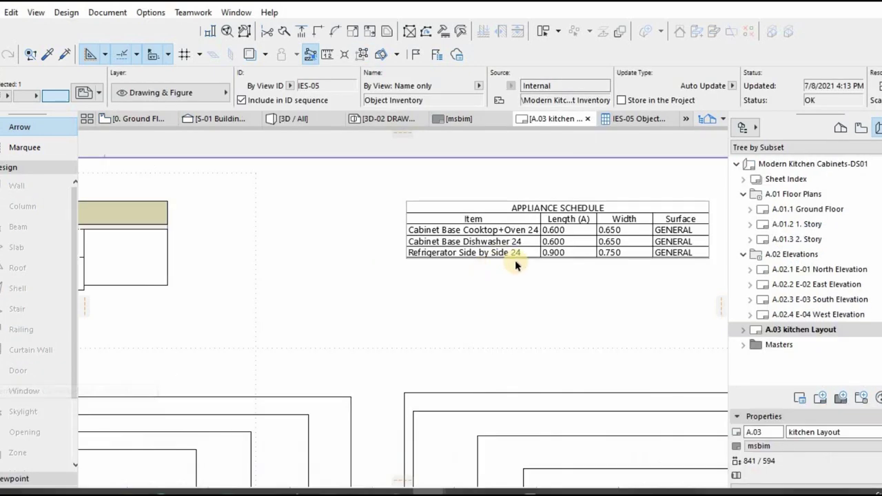
{"action": "scroll", "coordinate": [555, 268], "scroll_direction": "down", "scroll_amount": 8}
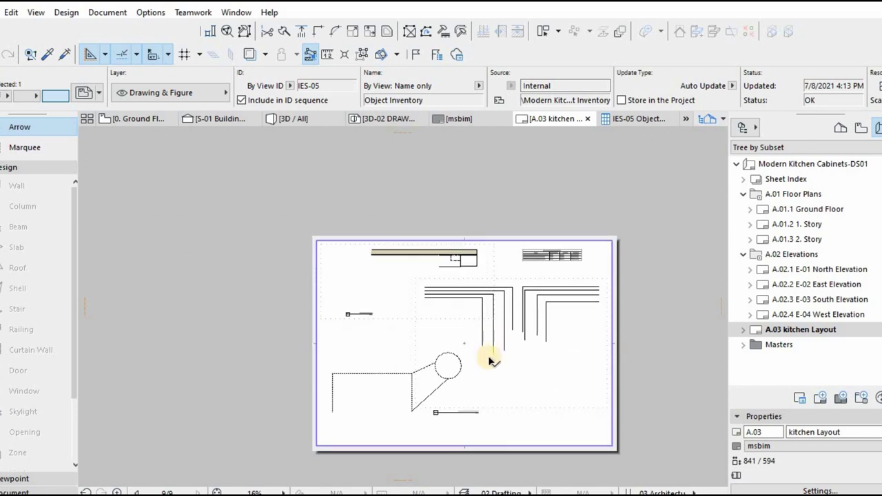
{"action": "left_click", "coordinate": [627, 283]}
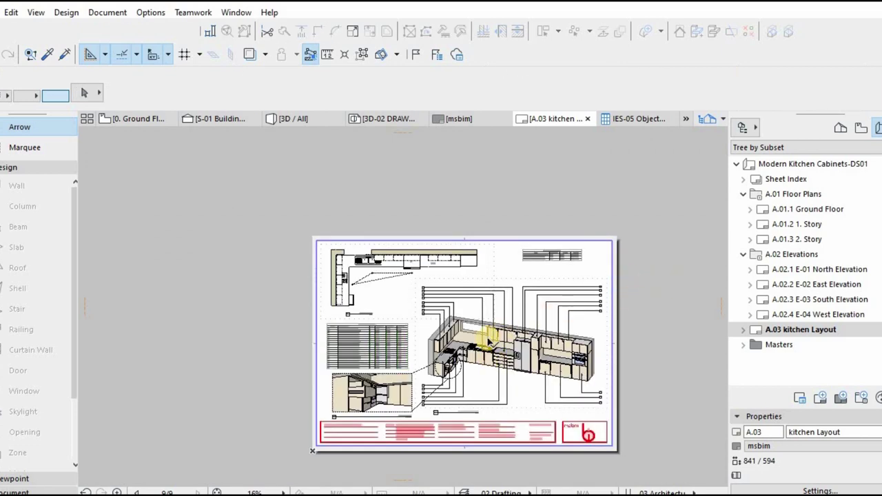
{"action": "mouse_move", "coordinate": [489, 350]}
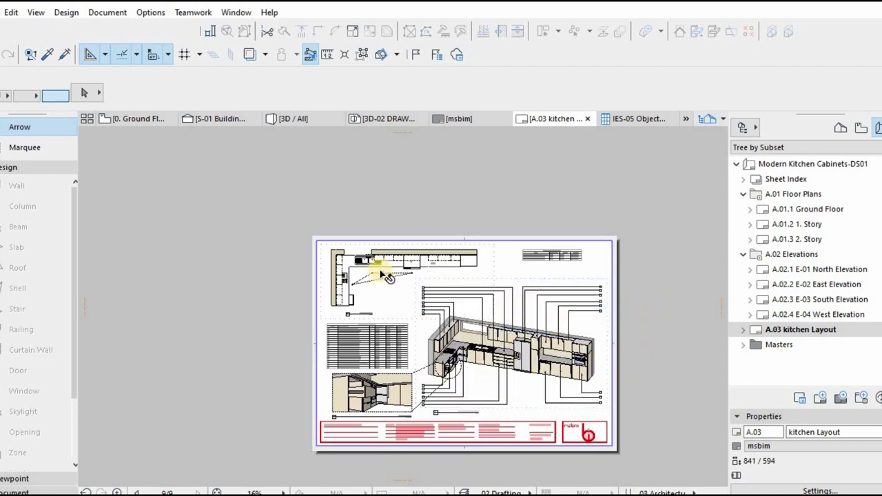
{"action": "scroll", "coordinate": [388, 276], "scroll_direction": "up", "scroll_amount": 3}
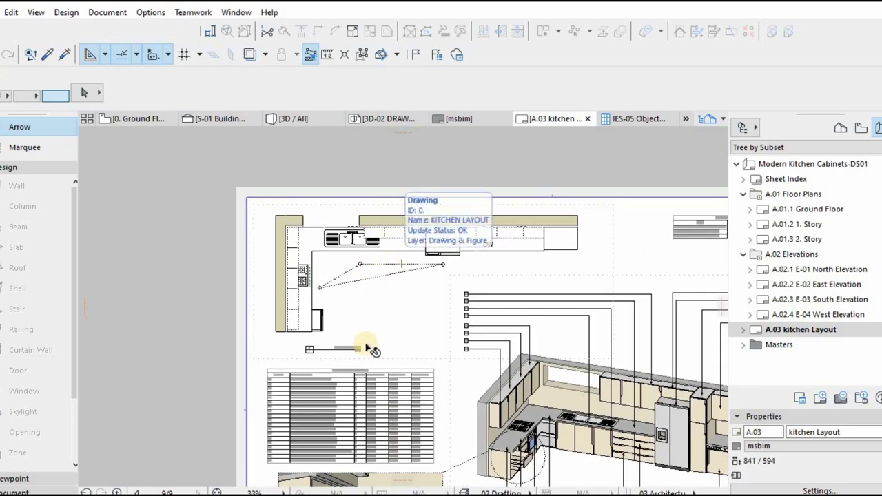
{"action": "scroll", "coordinate": [372, 390], "scroll_direction": "down", "scroll_amount": 3}
{"action": "scroll", "coordinate": [372, 390], "scroll_direction": "up", "scroll_amount": 4}
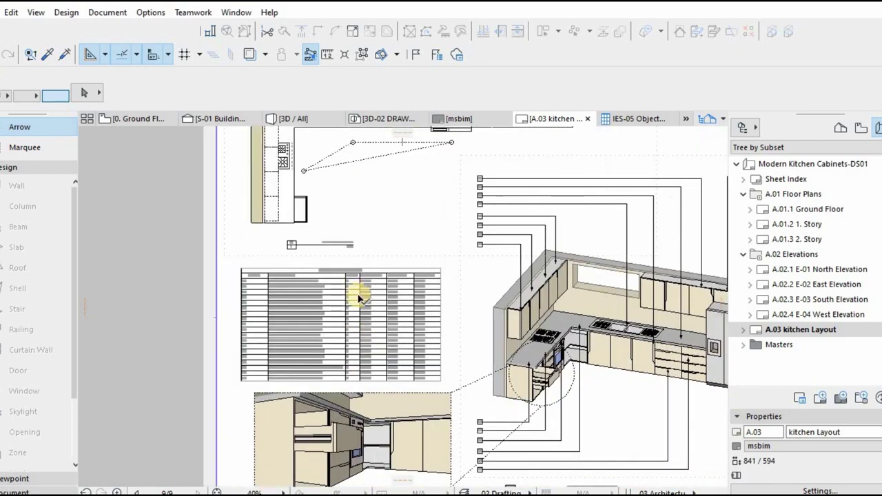
{"action": "scroll", "coordinate": [420, 275], "scroll_direction": "down", "scroll_amount": 2}
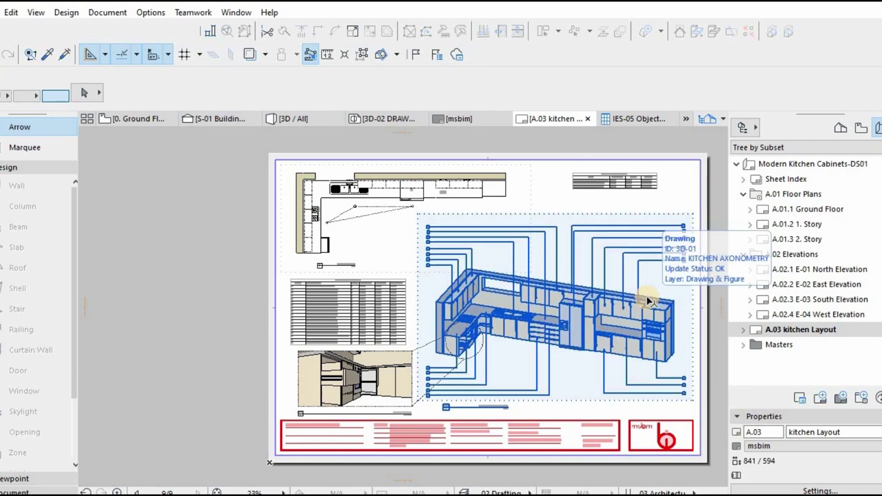
Open the source view of the KITCHEN AXONOMETRY drawing from the layout.
{"action": "left_click", "coordinate": [589, 269]}
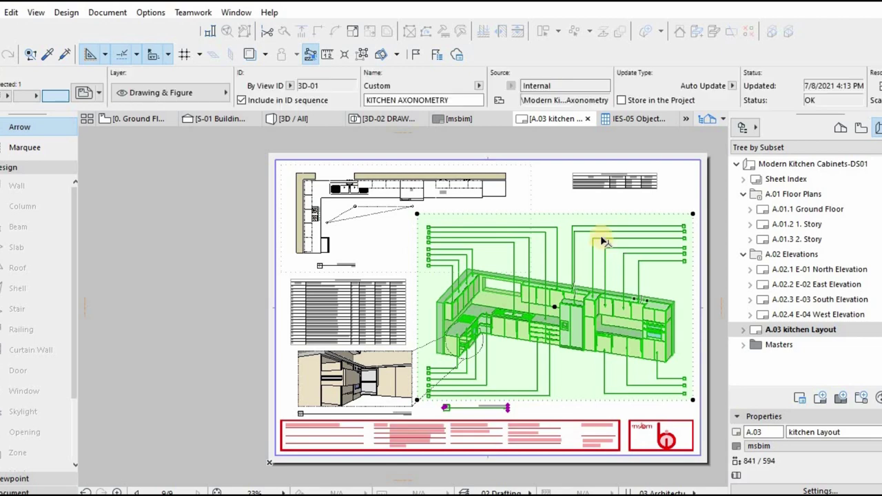
{"action": "right_click", "coordinate": [586, 232]}
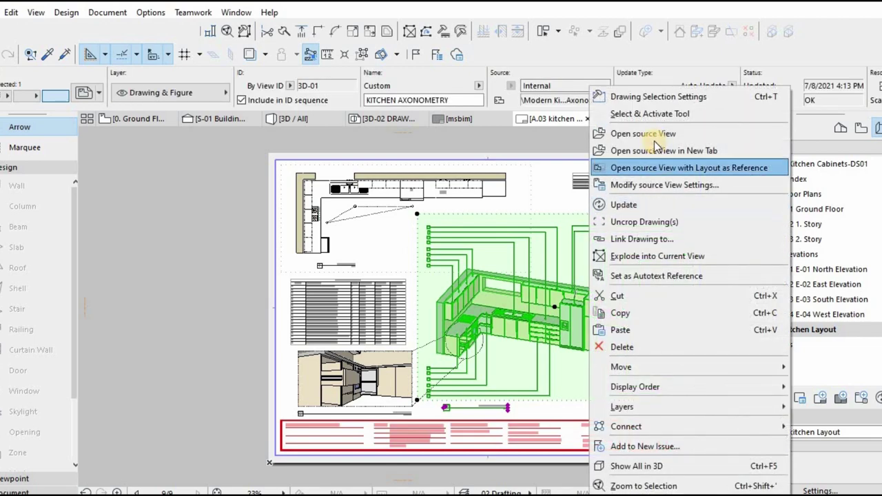
{"action": "left_click", "coordinate": [603, 131]}
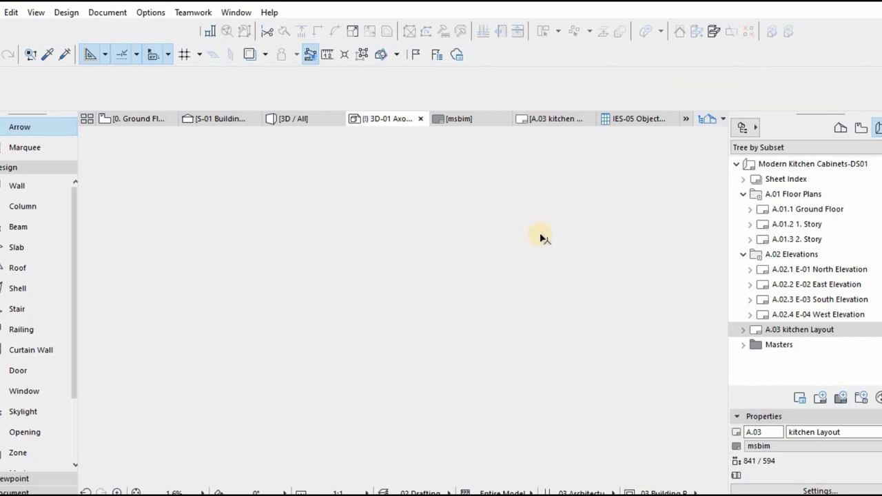
{"action": "scroll", "coordinate": [538, 324], "scroll_direction": "up", "scroll_amount": 4}
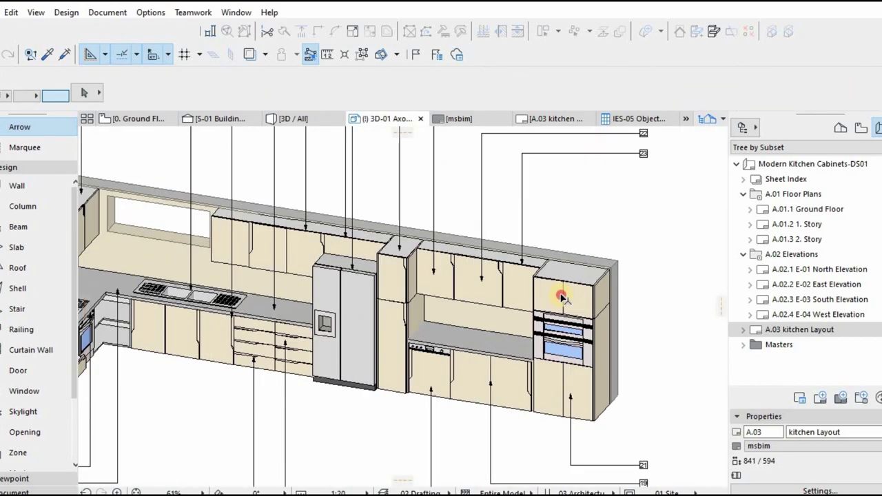
Select the tall double-door oven cabinet in the axonometry to view its object information, and deselect it.
{"action": "left_click", "coordinate": [565, 295]}
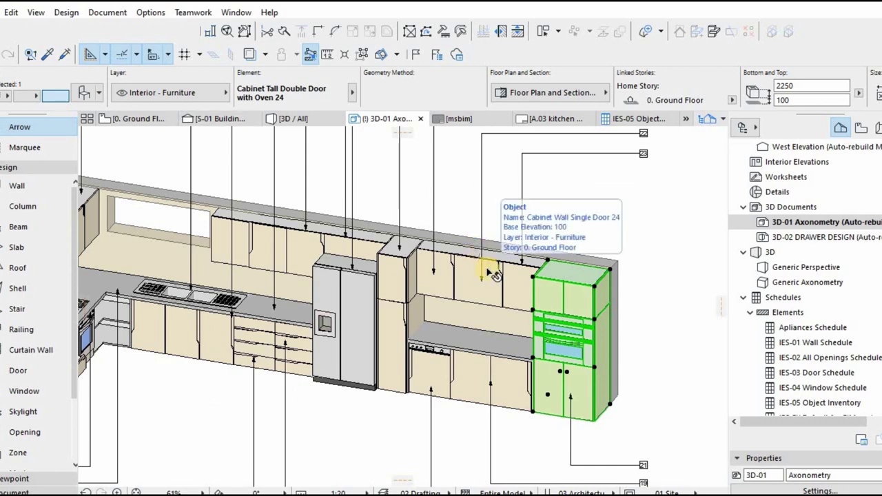
{"action": "left_click", "coordinate": [674, 235]}
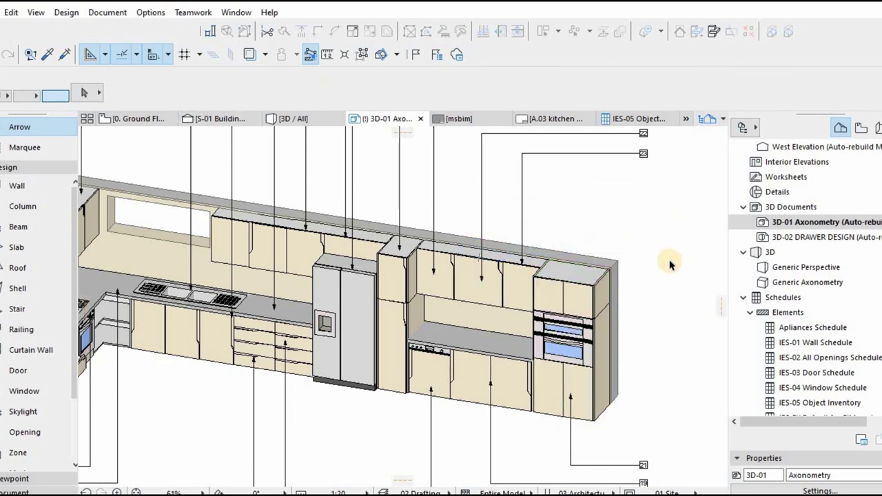
{"action": "scroll", "coordinate": [667, 271], "scroll_direction": "down", "scroll_amount": 3}
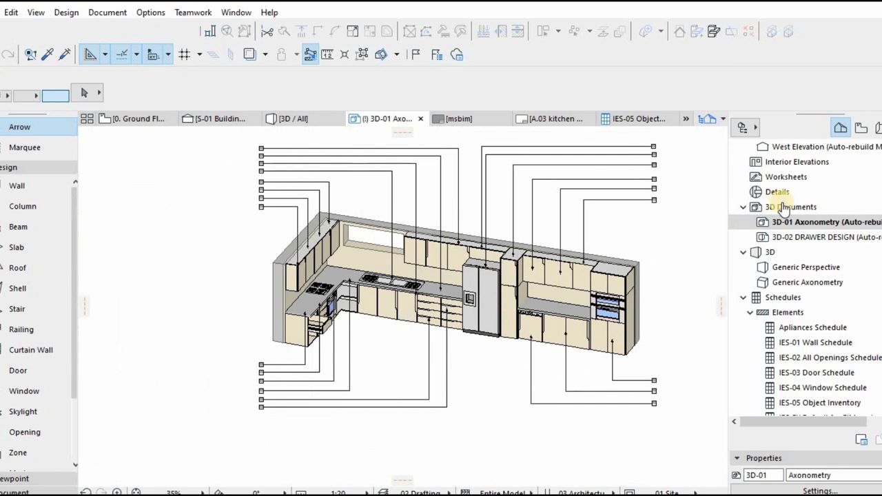
Locate 3D-01 Axonometry among the project's 3D documents and in the saved views, and look over its drawing.
{"action": "left_click", "coordinate": [844, 227]}
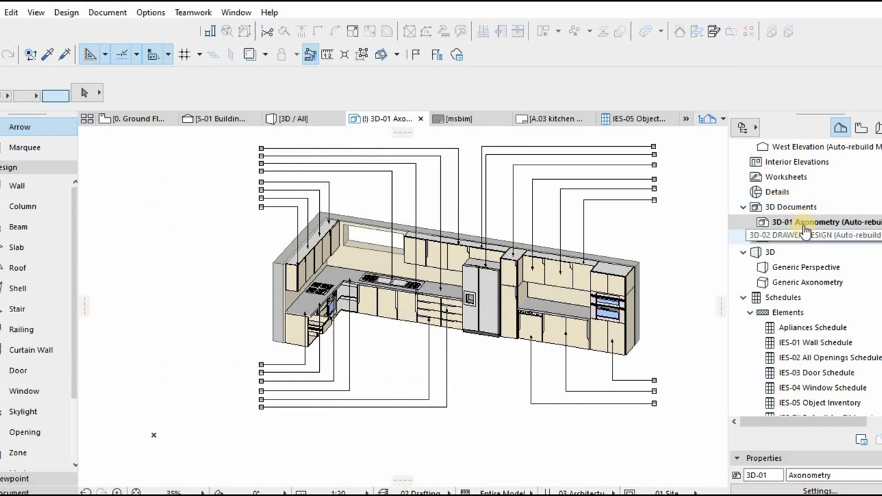
{"action": "left_click", "coordinate": [860, 128]}
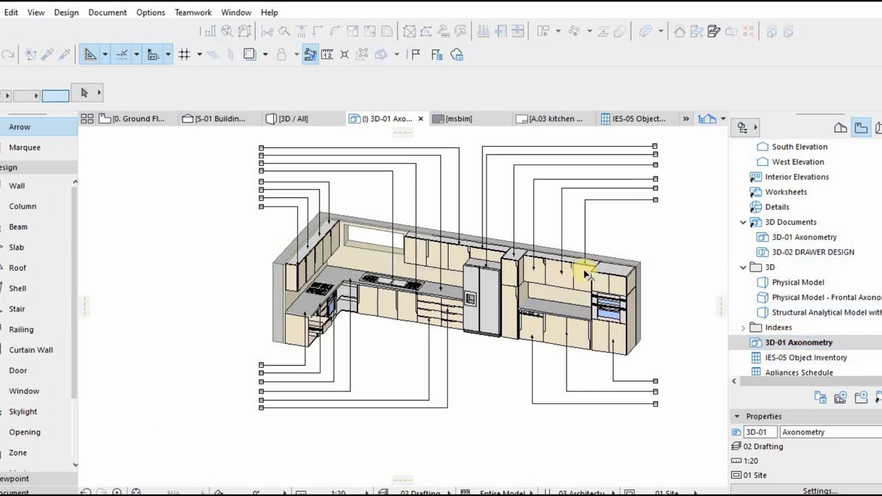
{"action": "scroll", "coordinate": [289, 259], "scroll_direction": "up", "scroll_amount": 3}
{"action": "scroll", "coordinate": [354, 276], "scroll_direction": "down", "scroll_amount": 3}
{"action": "scroll", "coordinate": [607, 288], "scroll_direction": "down", "scroll_amount": 1}
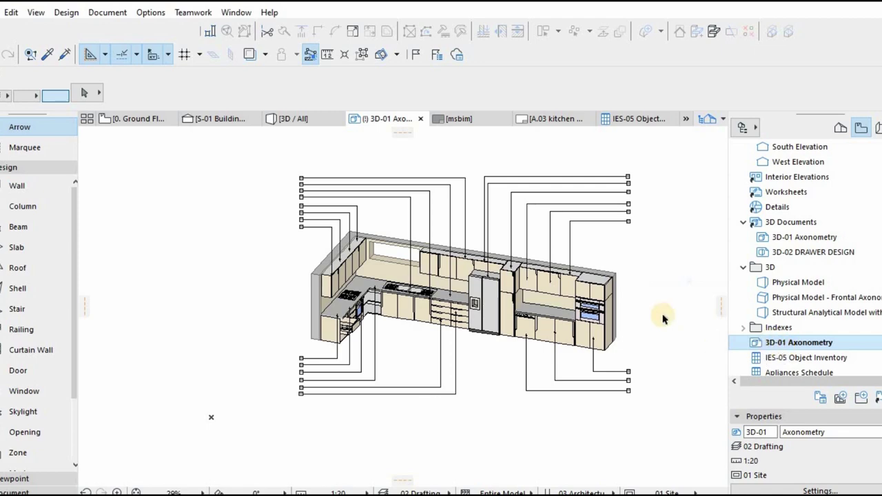
Examine the numbered labels and leader lines on both cabinet runs of the kitchen axonometry.
{"action": "scroll", "coordinate": [507, 298], "scroll_direction": "up", "scroll_amount": 2}
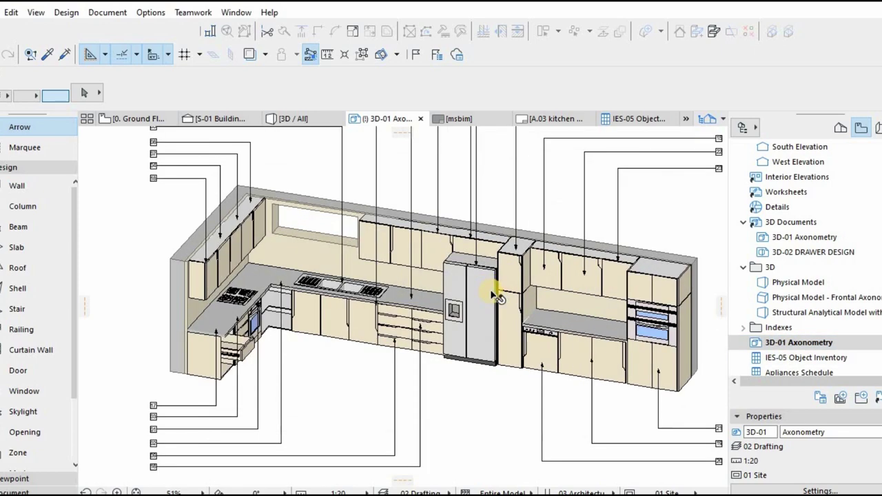
{"action": "scroll", "coordinate": [495, 317], "scroll_direction": "down", "scroll_amount": 3}
{"action": "scroll", "coordinate": [436, 297], "scroll_direction": "up", "scroll_amount": 3}
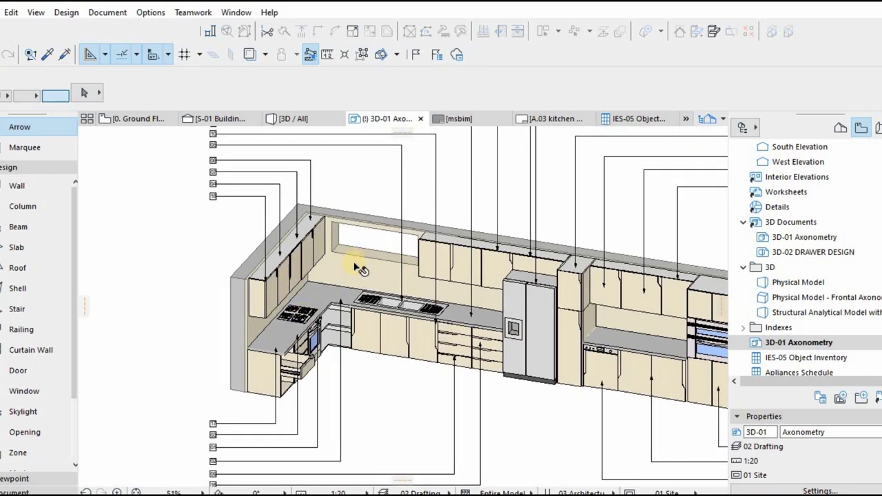
{"action": "scroll", "coordinate": [357, 268], "scroll_direction": "down", "scroll_amount": 3}
{"action": "scroll", "coordinate": [542, 291], "scroll_direction": "up", "scroll_amount": 4}
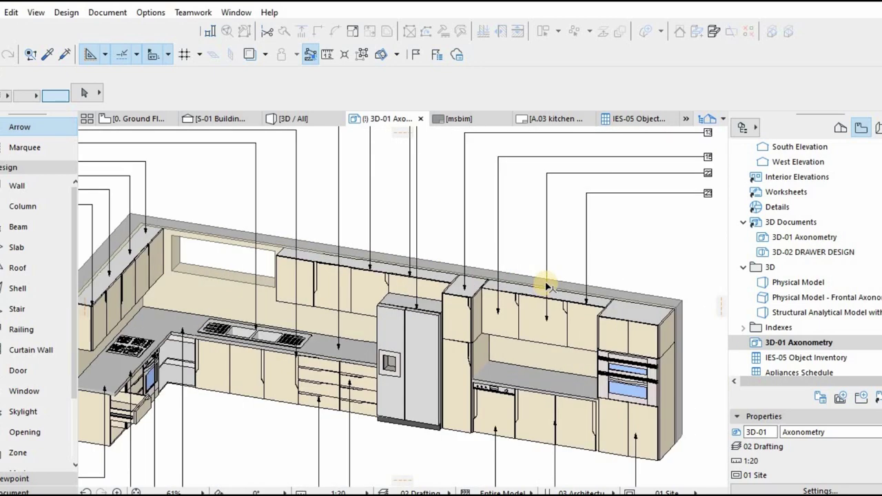
Select label 22 on the axonometry and trace its leader to the wall cabinet it marks.
{"action": "left_click", "coordinate": [546, 285]}
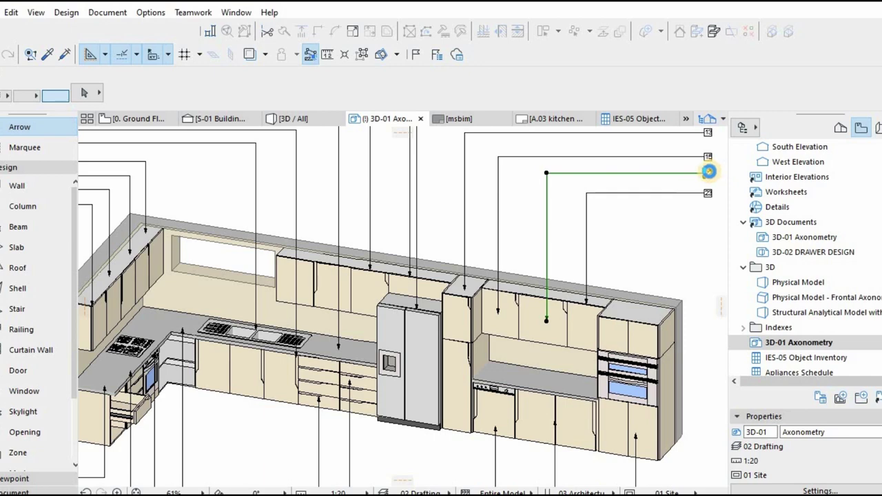
{"action": "scroll", "coordinate": [679, 185], "scroll_direction": "up", "scroll_amount": 2}
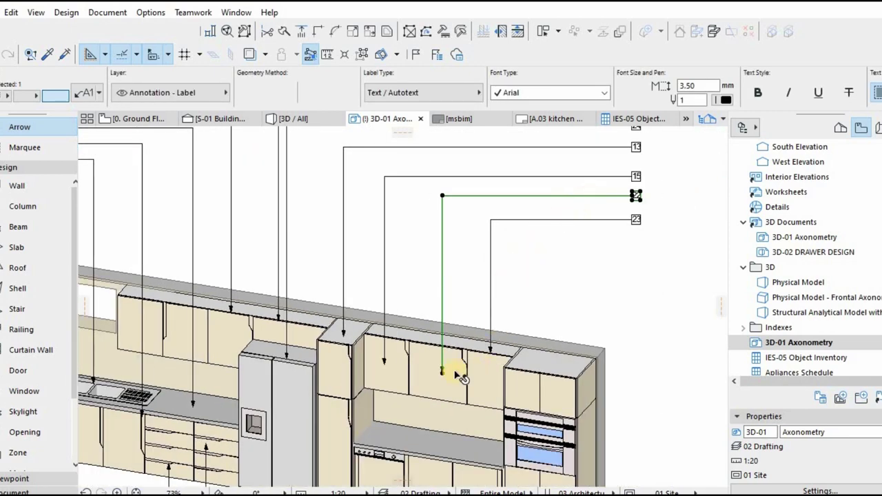
{"action": "scroll", "coordinate": [440, 372], "scroll_direction": "up", "scroll_amount": 2}
{"action": "scroll", "coordinate": [436, 361], "scroll_direction": "down", "scroll_amount": 3}
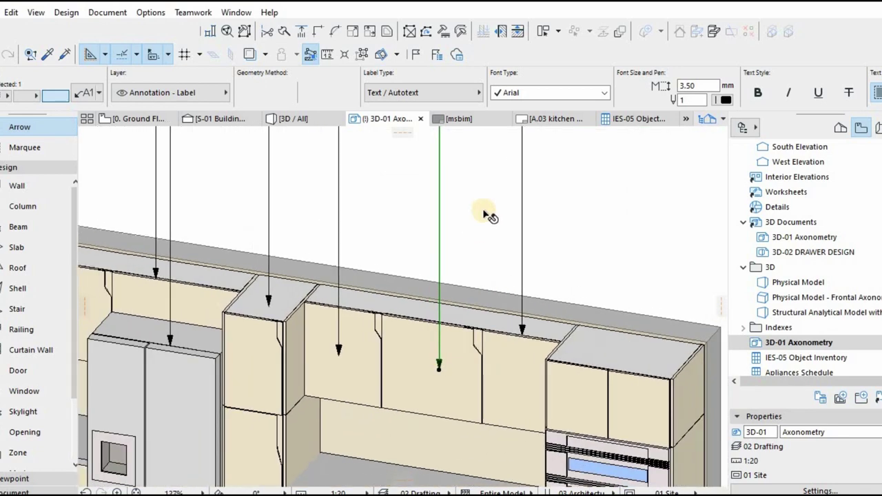
{"action": "scroll", "coordinate": [490, 311], "scroll_direction": "down", "scroll_amount": 3}
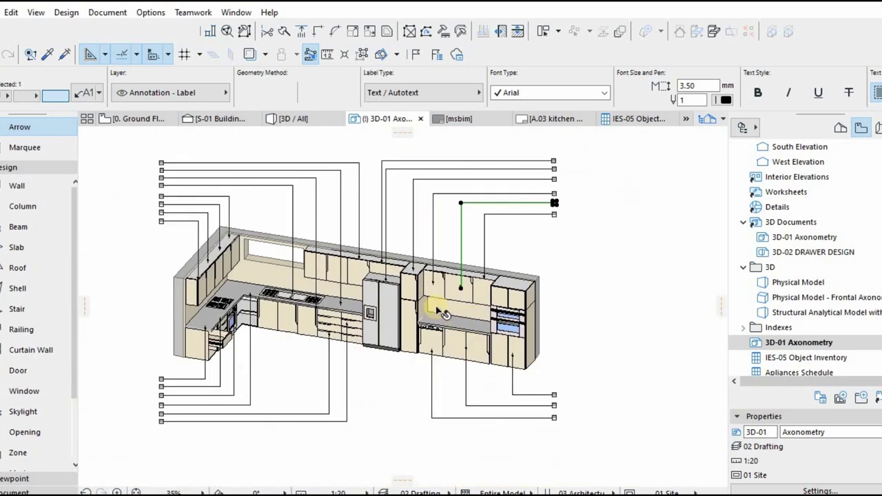
{"action": "left_click", "coordinate": [584, 262]}
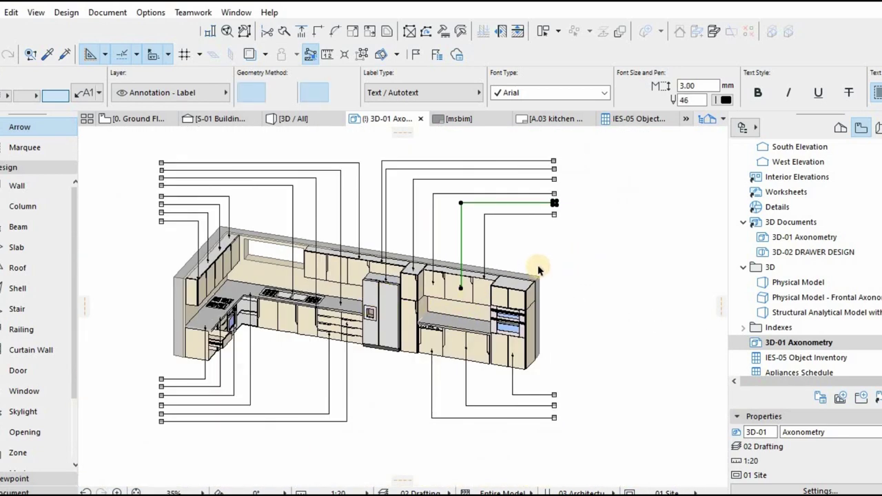
Open the A.03 kitchen Layout sheet from the layout book.
{"action": "left_click", "coordinate": [878, 131]}
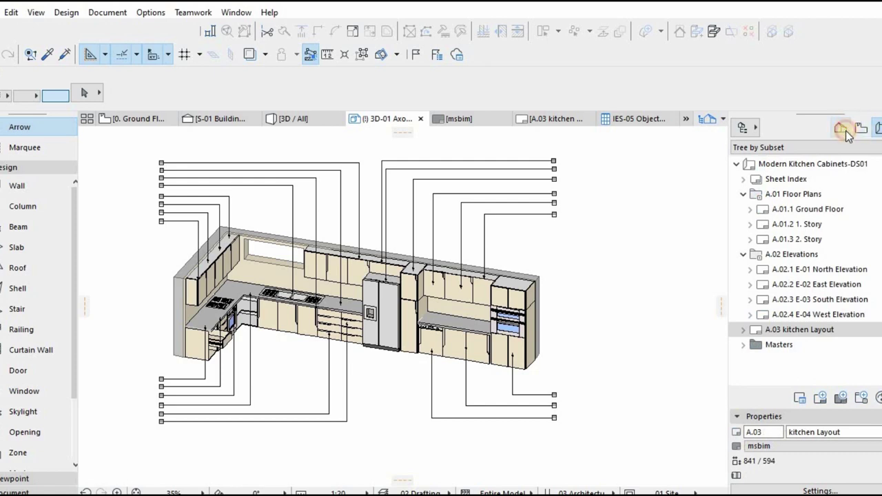
{"action": "left_click", "coordinate": [843, 129]}
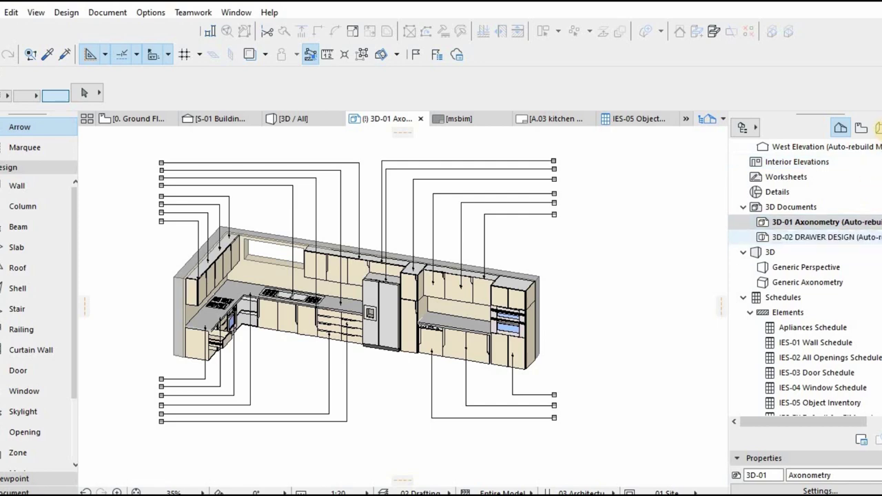
{"action": "left_click", "coordinate": [878, 129]}
{"action": "scroll", "coordinate": [194, 310], "scroll_direction": "up", "scroll_amount": 3}
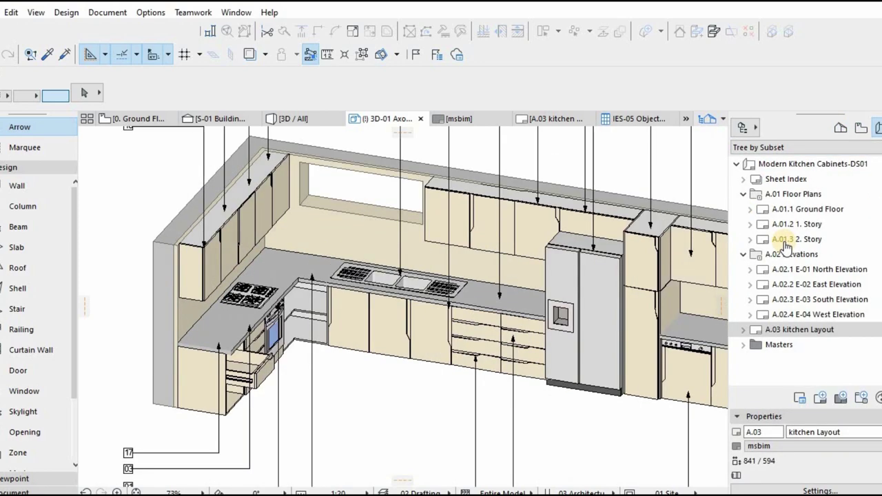
{"action": "left_click", "coordinate": [813, 330]}
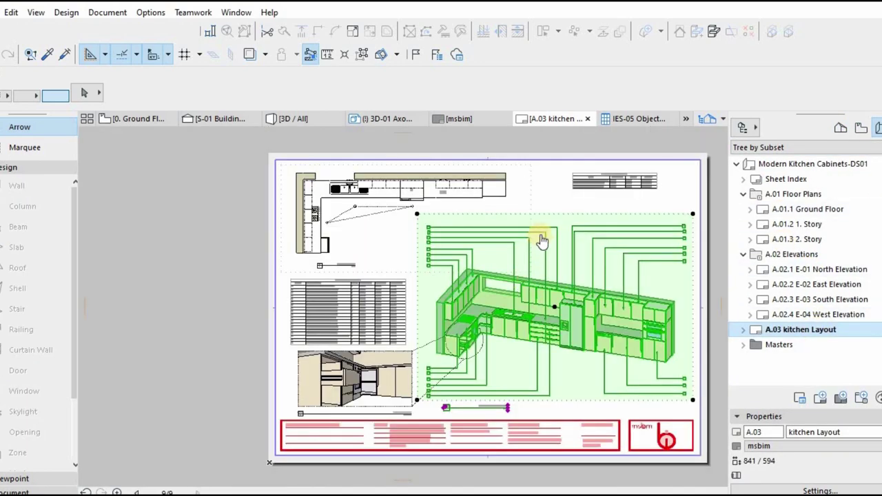
Select the KITCHEN AXONOMETRY drawing on the kitchen layout to view its drawing information.
{"action": "left_click", "coordinate": [537, 225]}
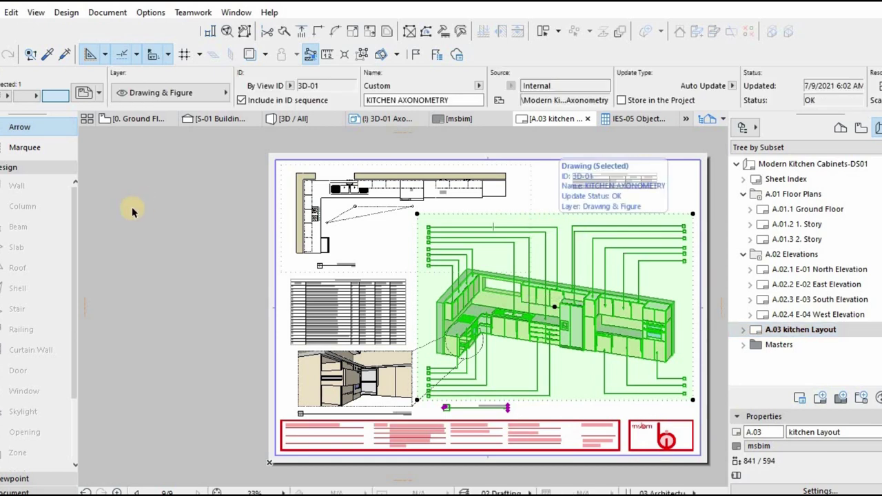
{"action": "left_click", "coordinate": [258, 210]}
{"action": "left_click", "coordinate": [521, 281]}
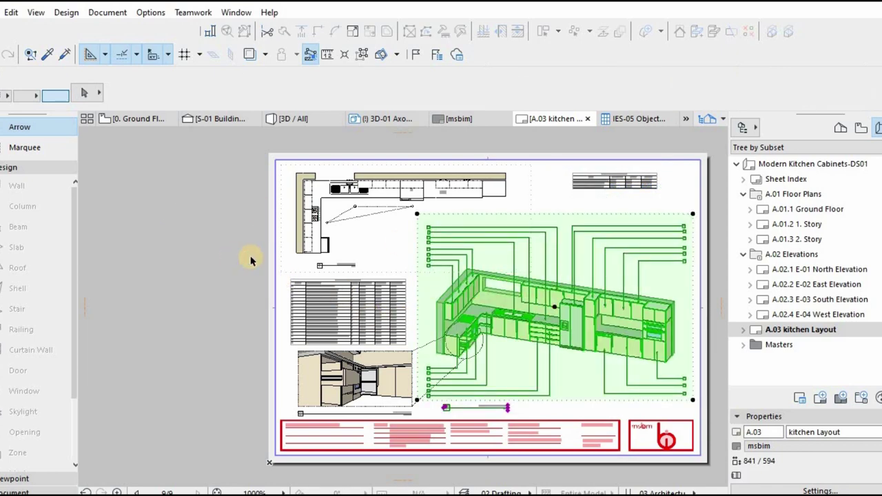
Open the source view of the layout's Object Inventory drawing and look through the cabinet schedule's rows and dimension columns.
{"action": "left_click", "coordinate": [326, 289]}
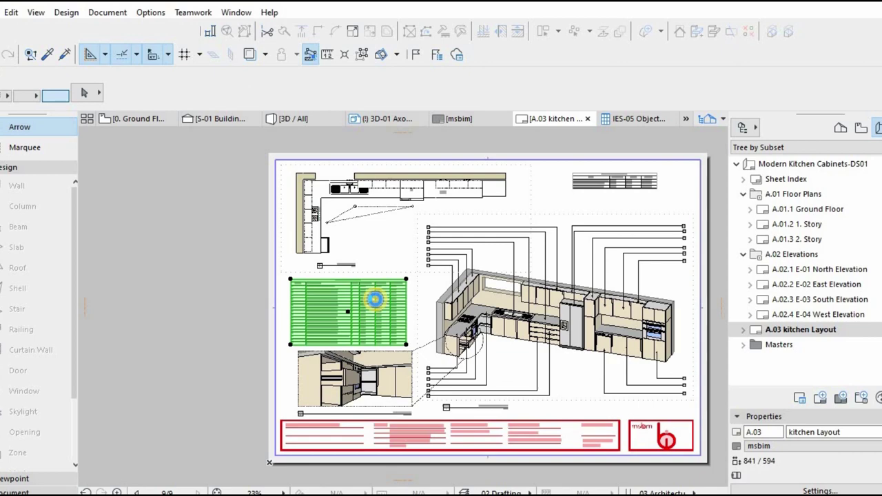
{"action": "right_click", "coordinate": [376, 301]}
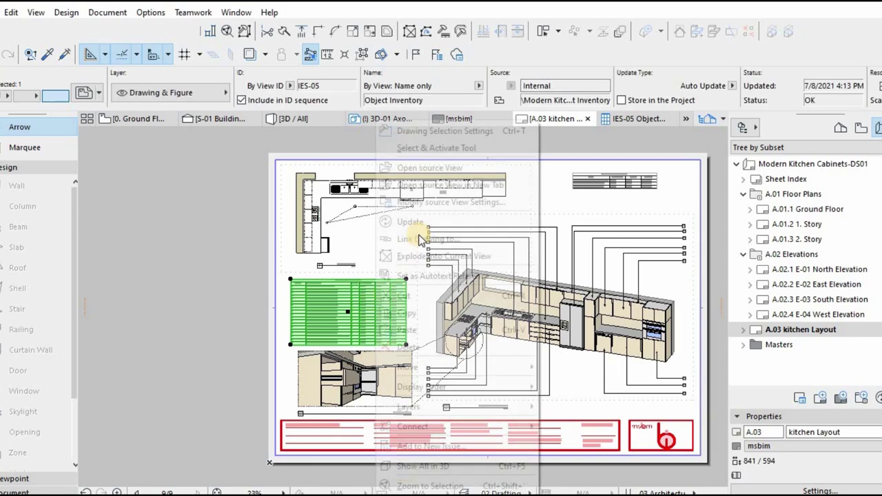
{"action": "left_click", "coordinate": [413, 167]}
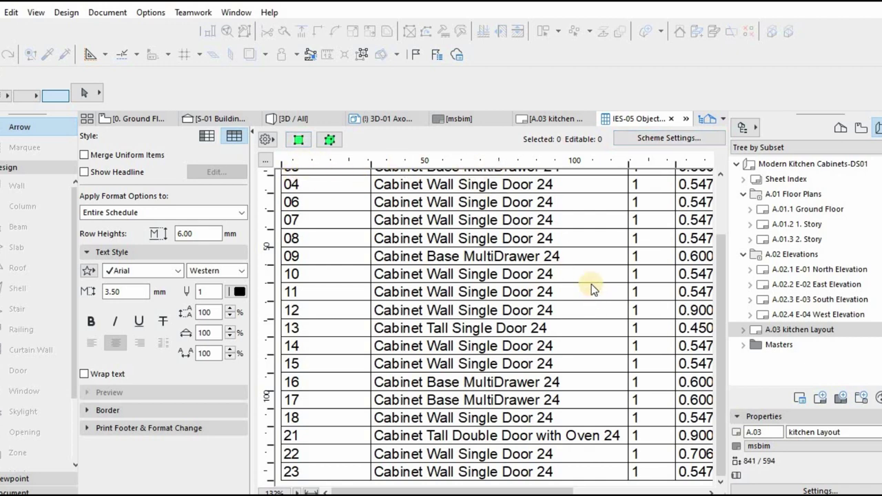
{"action": "scroll", "coordinate": [592, 288], "scroll_direction": "up", "scroll_amount": 2}
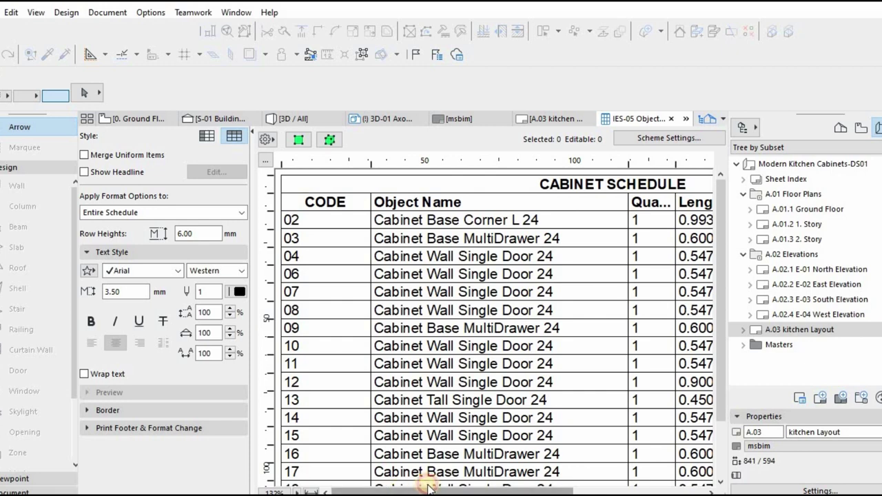
{"action": "left_click_drag", "start_coordinate": [472, 491], "coordinate": [607, 491]}
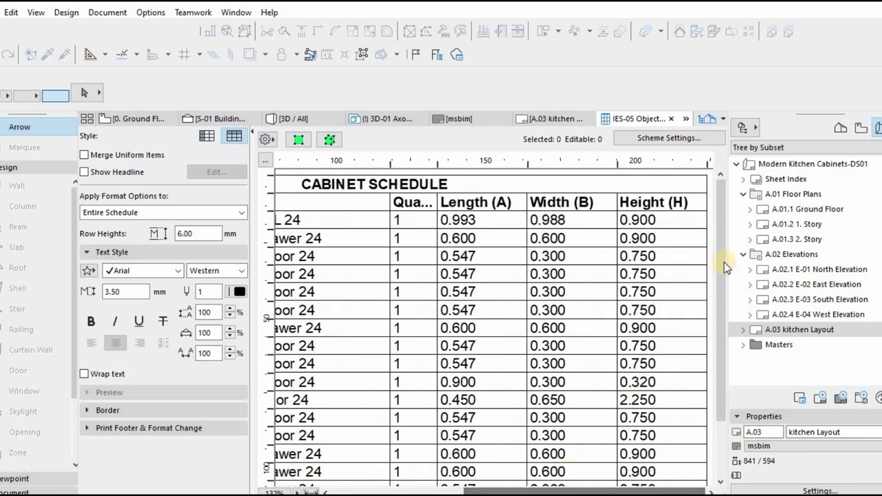
{"action": "scroll", "coordinate": [728, 356], "scroll_direction": "down", "scroll_amount": 2}
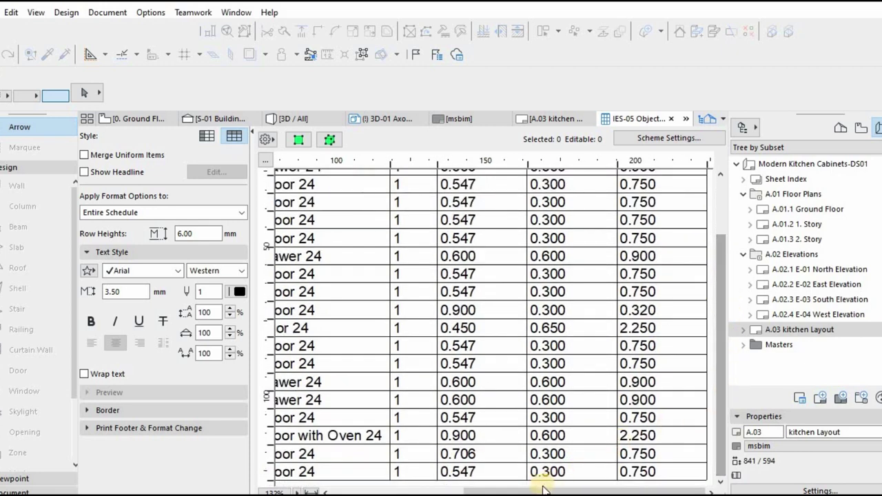
{"action": "left_click_drag", "start_coordinate": [539, 490], "coordinate": [381, 491]}
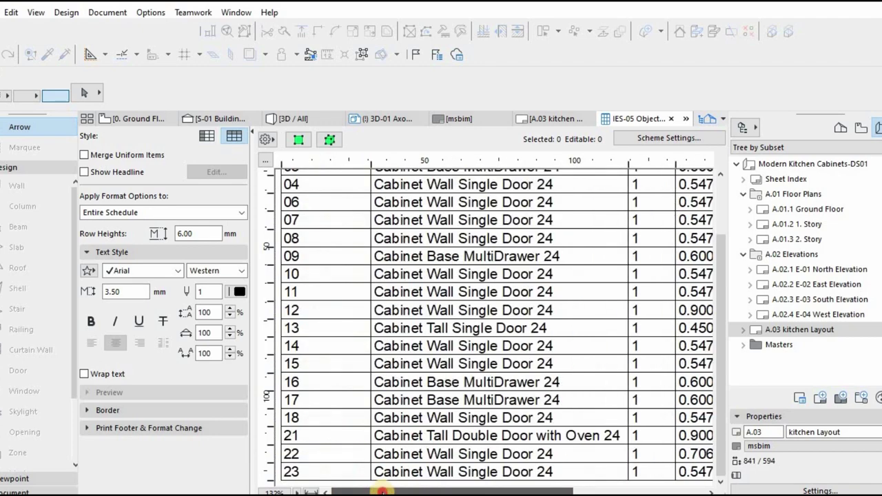
Review the fields in the IES-05 Object Inventory scheme settings and the additional fields available, and close the settings.
{"action": "left_click", "coordinate": [659, 138]}
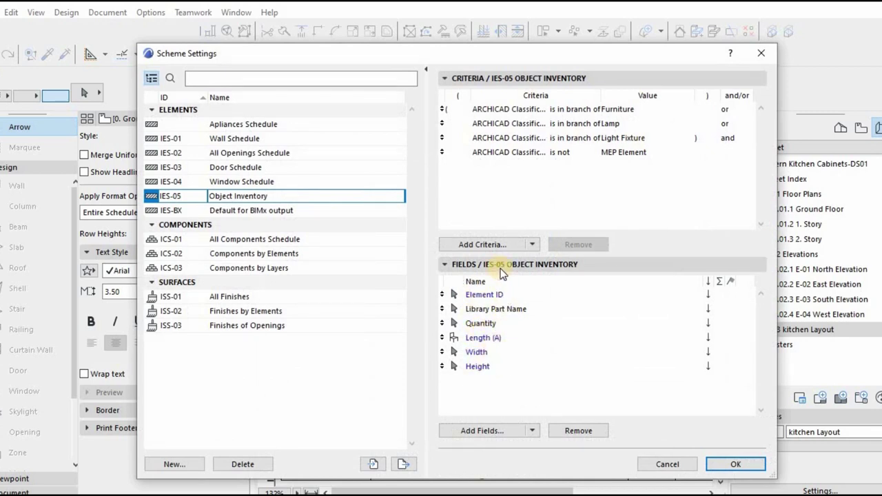
{"action": "left_click", "coordinate": [495, 432]}
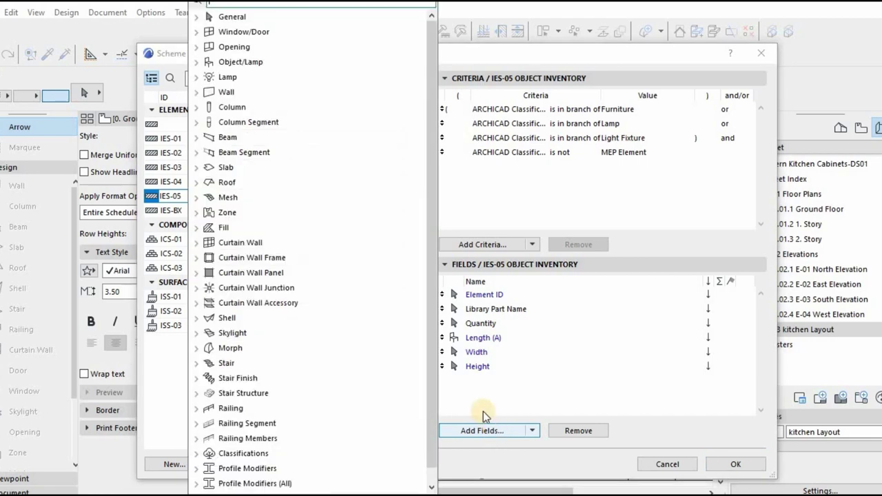
{"action": "left_click", "coordinate": [585, 383]}
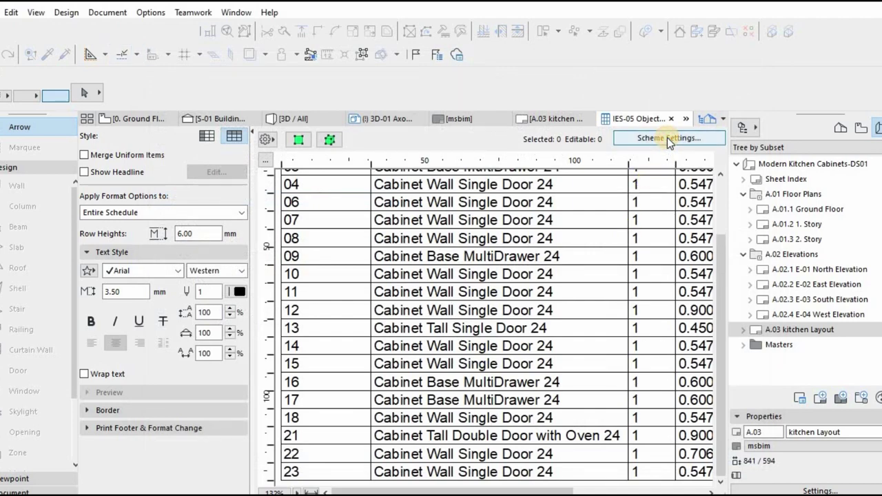
Examine the Furniture, Lamp, Light Fixture and MEP Element criteria in the IES-05 Object Inventory scheme settings, and close them unchanged.
{"action": "left_click", "coordinate": [667, 137]}
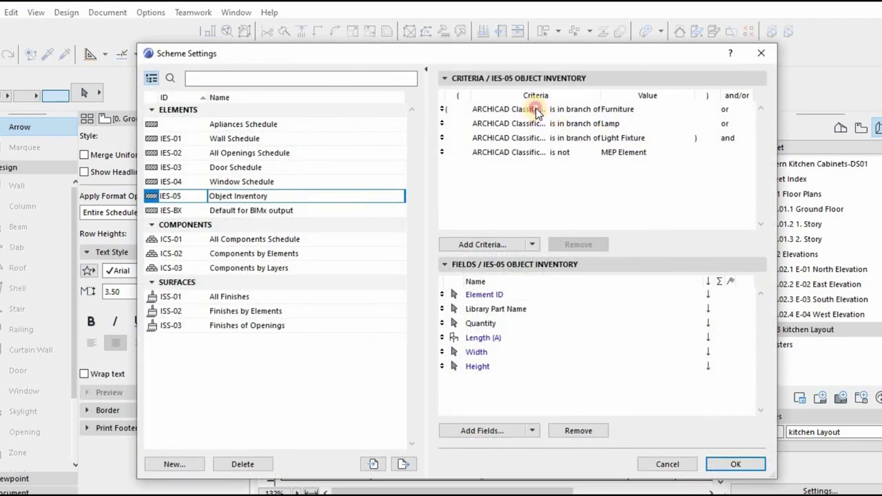
{"action": "left_click", "coordinate": [536, 112]}
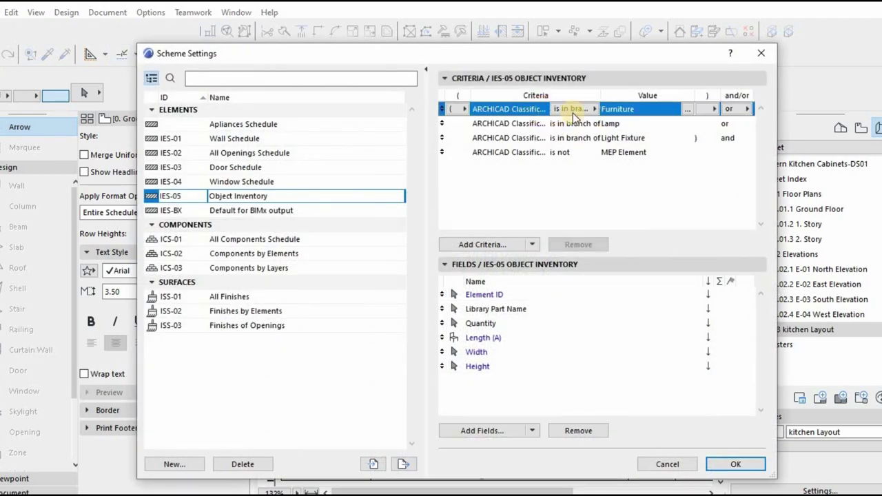
{"action": "left_click", "coordinate": [514, 123]}
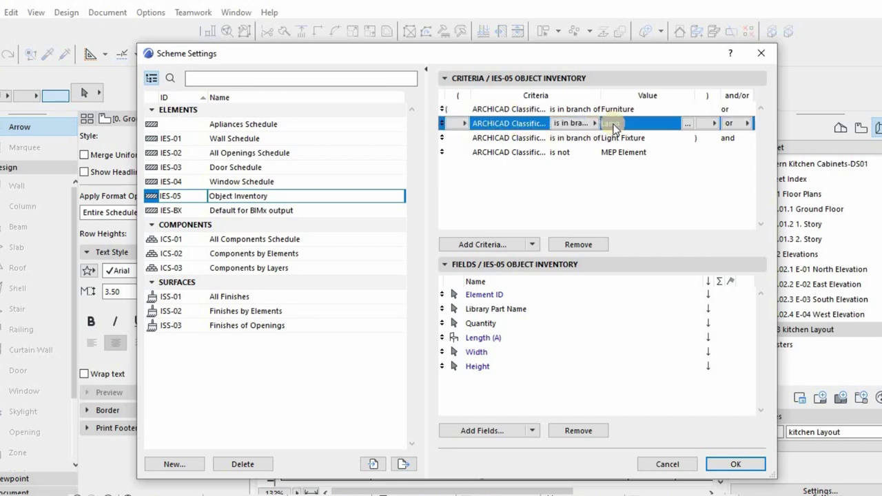
{"action": "left_click", "coordinate": [516, 138]}
{"action": "left_click", "coordinate": [524, 153]}
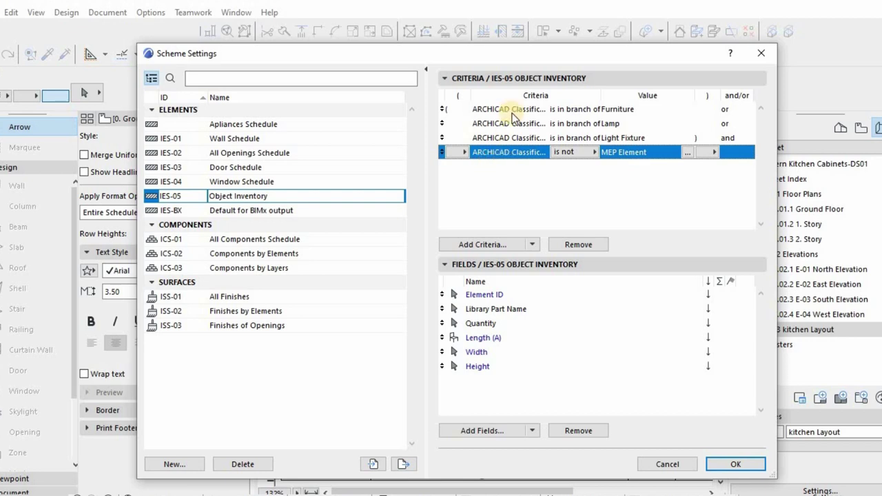
{"action": "left_click_drag", "start_coordinate": [482, 50], "coordinate": [440, 25]}
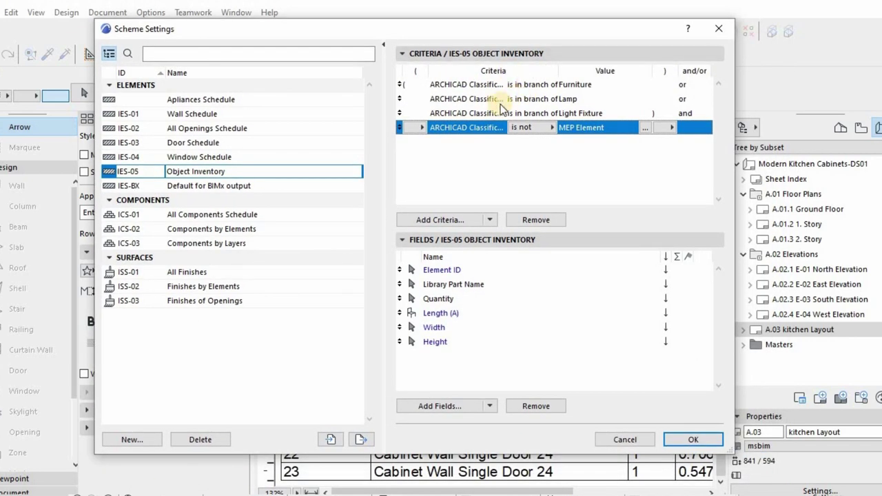
{"action": "left_click", "coordinate": [714, 31]}
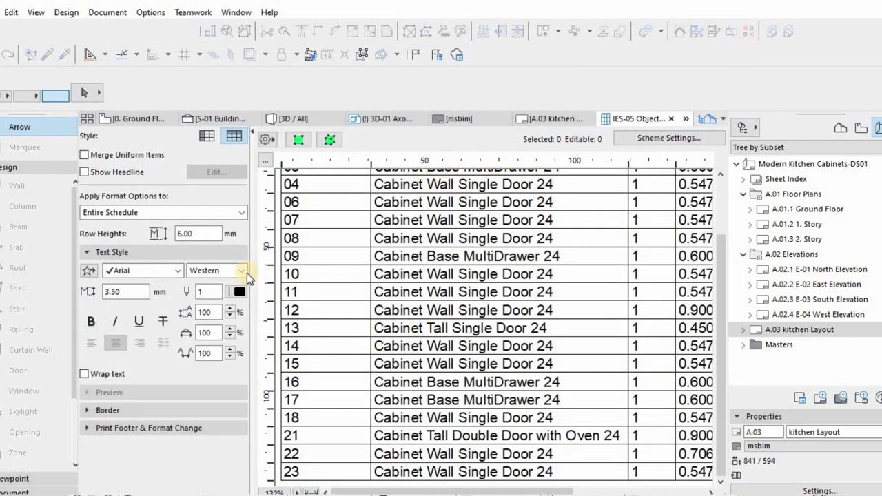
Switch the cabinet schedule to the style with fields as rows and cabinets as columns, and look along its columns.
{"action": "left_click", "coordinate": [205, 138]}
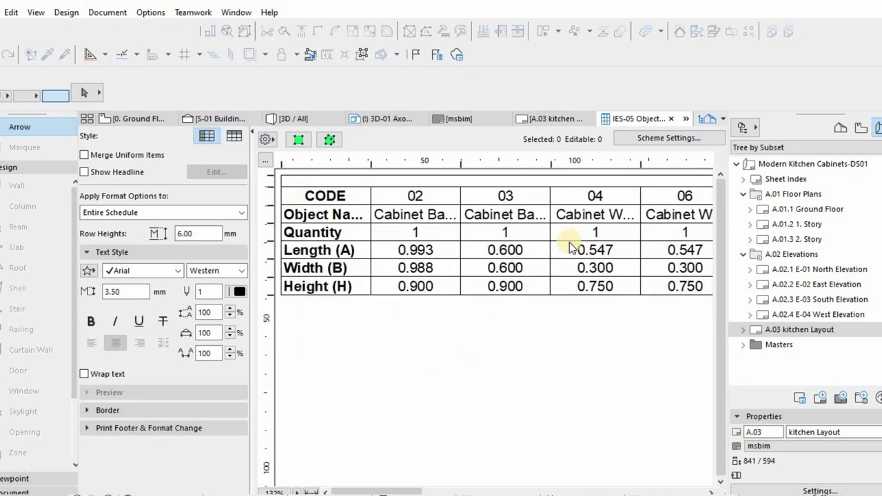
{"action": "left_click_drag", "start_coordinate": [410, 488], "coordinate": [674, 488]}
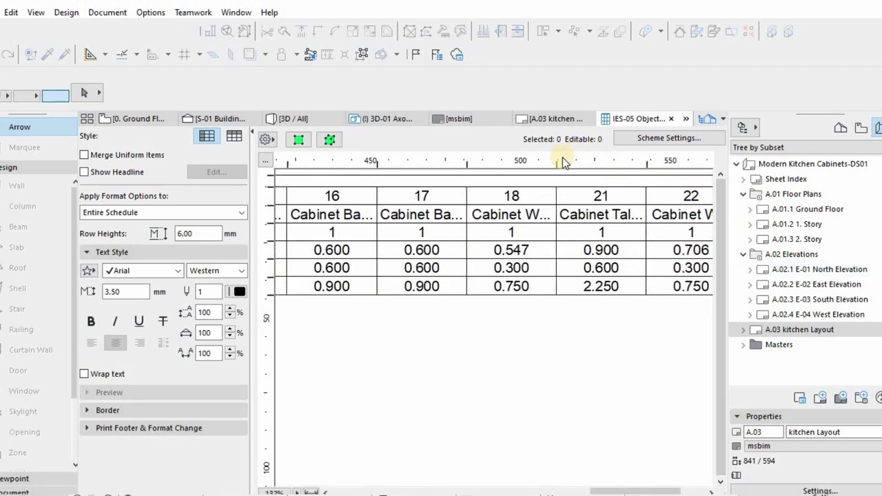
{"action": "left_click", "coordinate": [311, 175]}
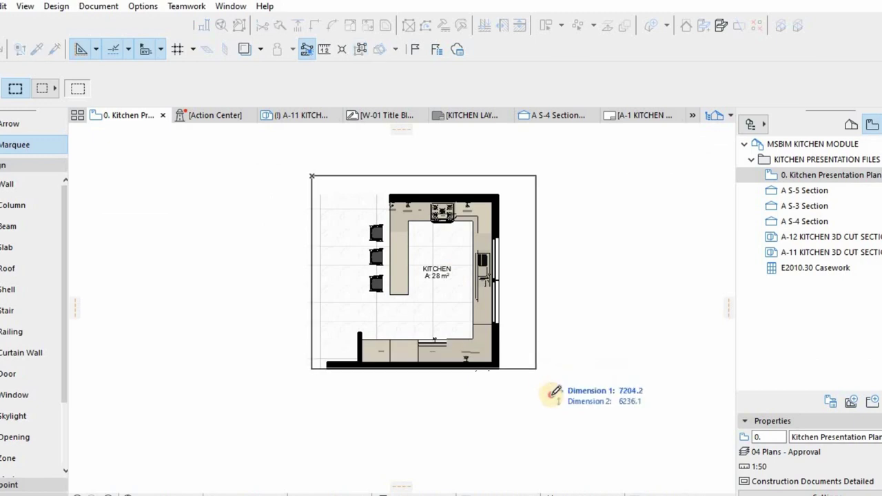
{"action": "left_click", "coordinate": [552, 395]}
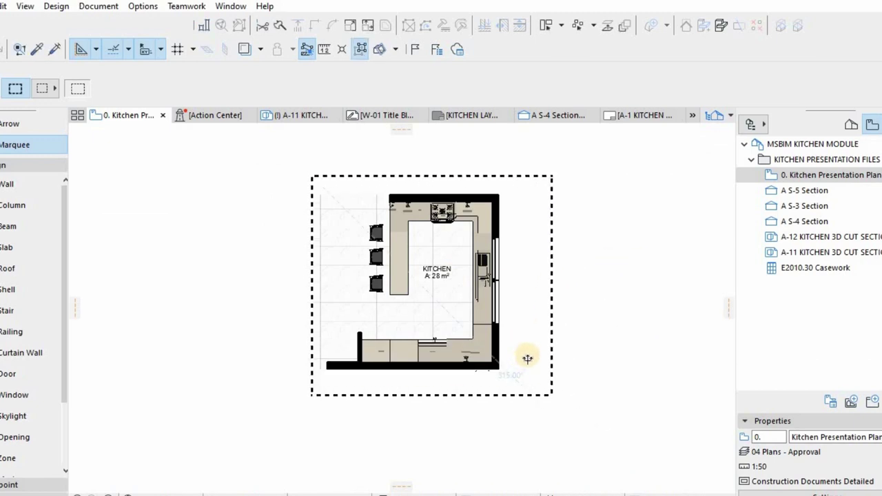
{"action": "key", "text": "Escape"}
{"action": "key", "text": "Escape"}
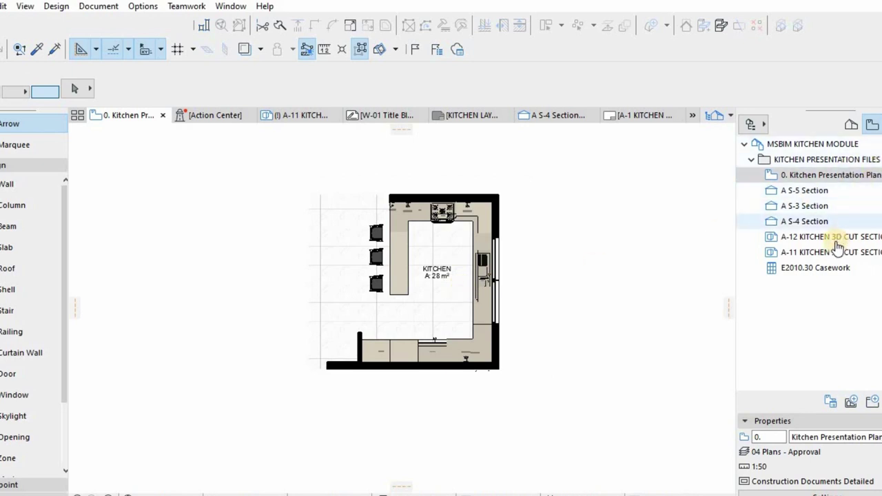
In the MSBIM KITCHEN MODULE project, open the A-12 kitchen 3D cut section and look over its cabinets and appliances.
{"action": "left_click", "coordinate": [811, 234]}
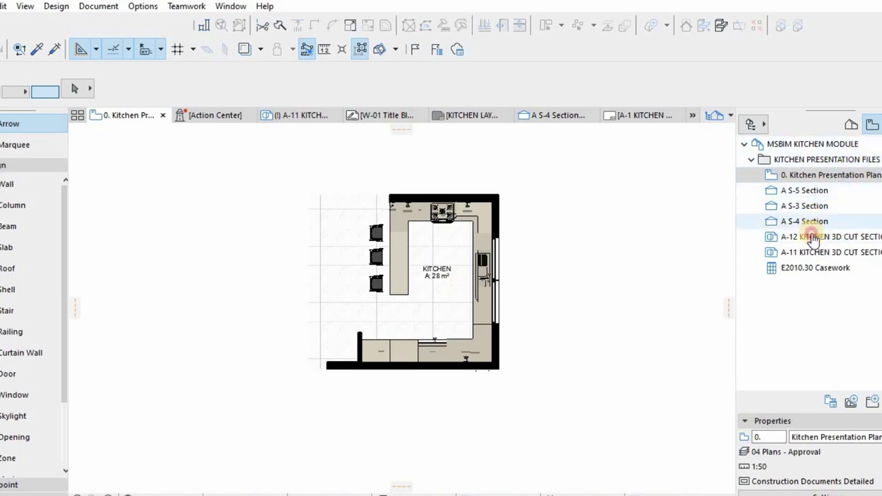
{"action": "double_click", "coordinate": [813, 237]}
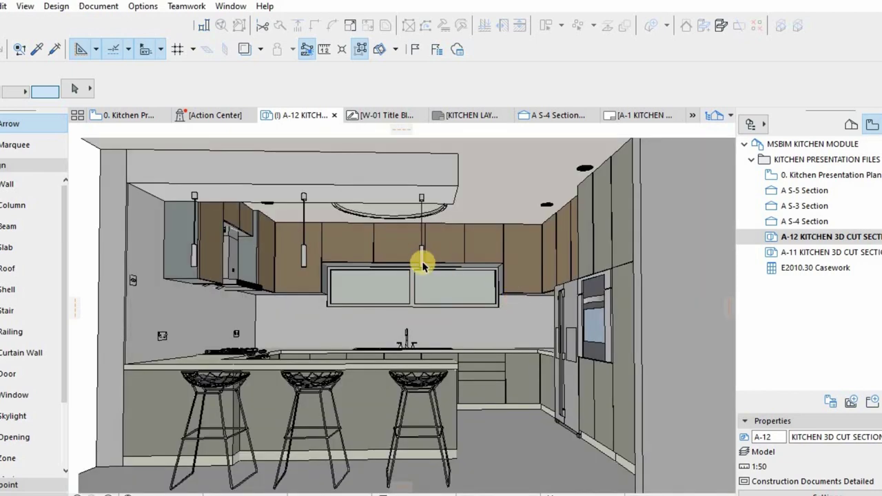
{"action": "scroll", "coordinate": [287, 262], "scroll_direction": "up", "scroll_amount": 3}
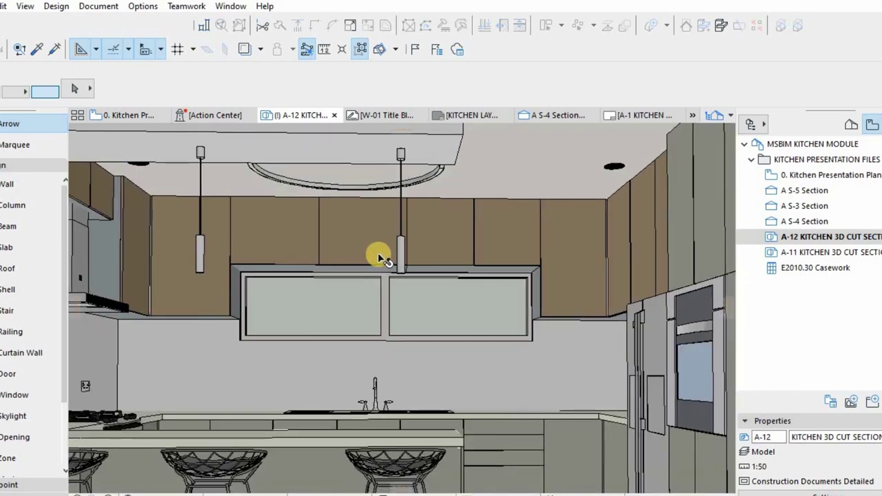
{"action": "scroll", "coordinate": [379, 257], "scroll_direction": "down", "scroll_amount": 3}
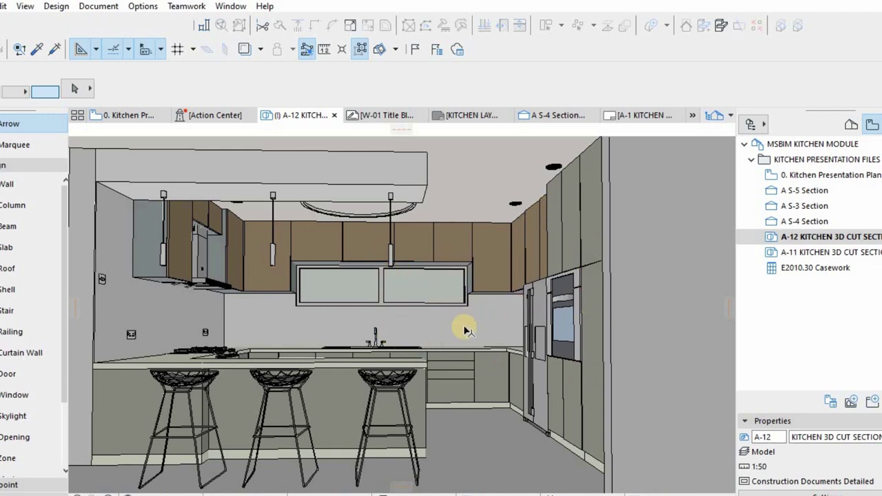
{"action": "scroll", "coordinate": [464, 330], "scroll_direction": "down", "scroll_amount": 4}
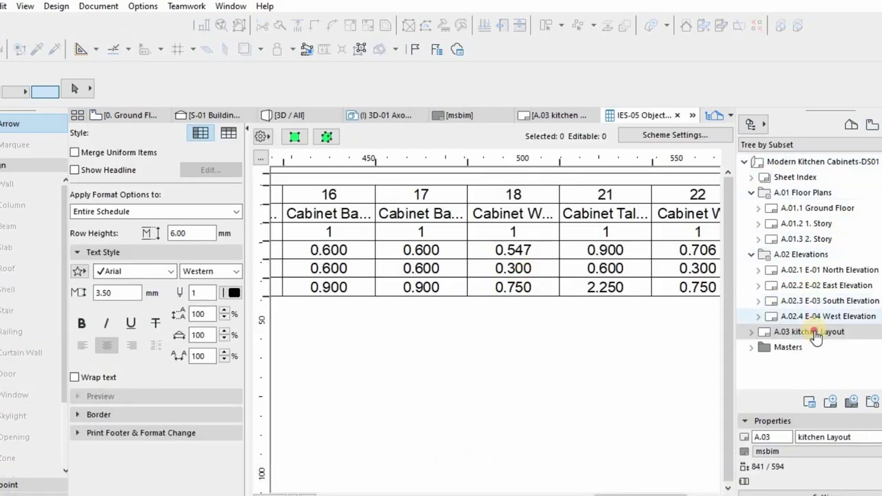
In the Modern Kitchen Cabinets-DS01 project, open A.03 kitchen Layout, inspect the reoriented Object Inventory drawing and deselect it.
{"action": "double_click", "coordinate": [812, 332]}
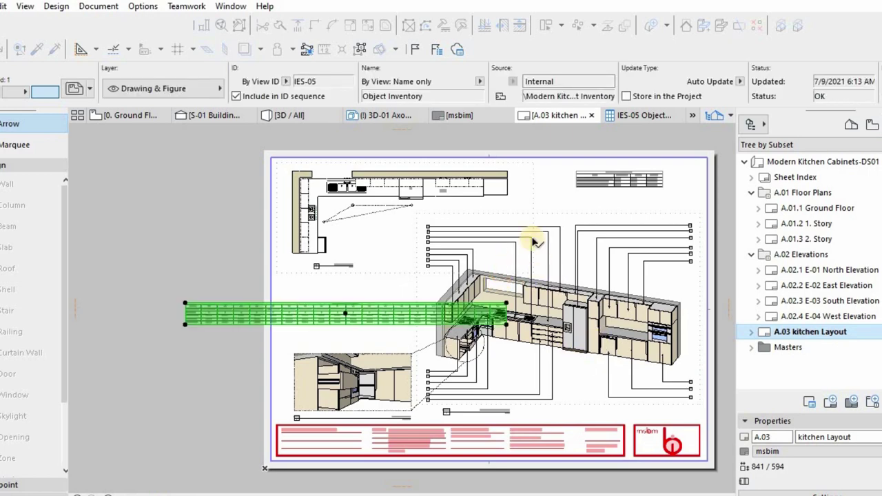
{"action": "scroll", "coordinate": [156, 304], "scroll_direction": "up", "scroll_amount": 3}
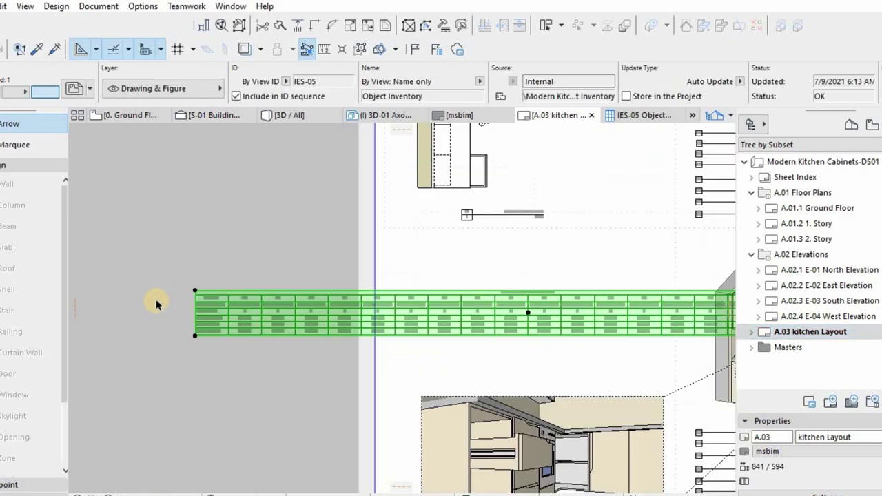
{"action": "left_click", "coordinate": [173, 311]}
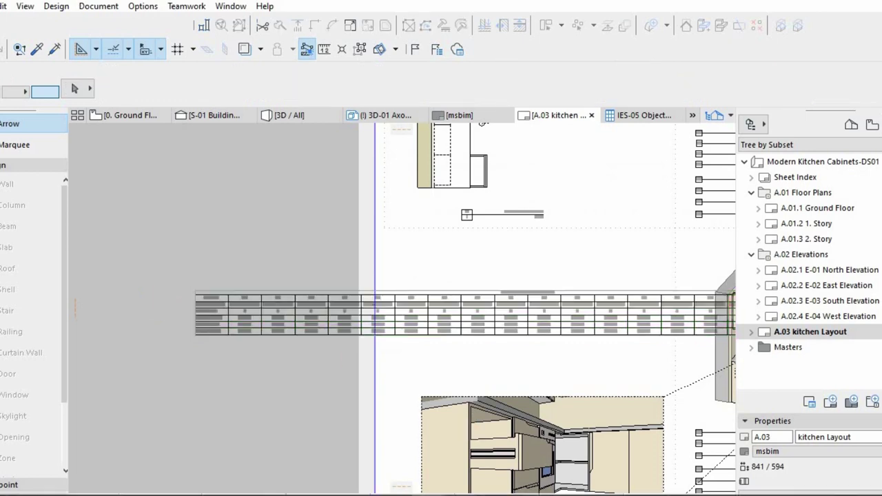
Switch to the MSBIM KITCHEN MODULE project, open the A-1 kitchen presentation layout and inspect its plan and 3D section.
{"action": "mouse_move", "coordinate": [461, 490]}
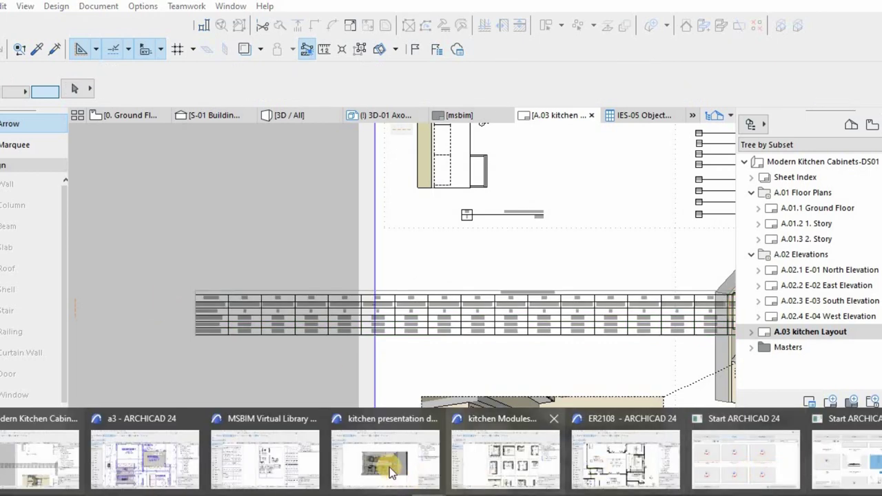
{"action": "left_click", "coordinate": [410, 447]}
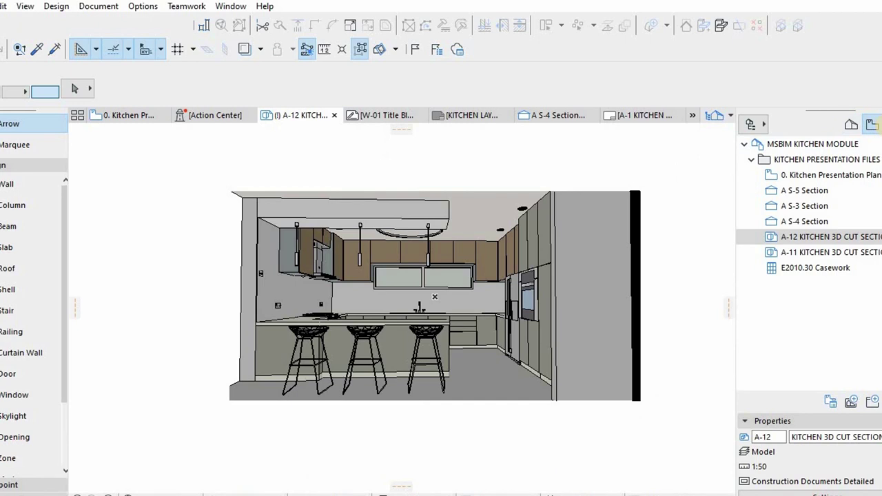
{"action": "left_click", "coordinate": [874, 124]}
{"action": "double_click", "coordinate": [813, 242]}
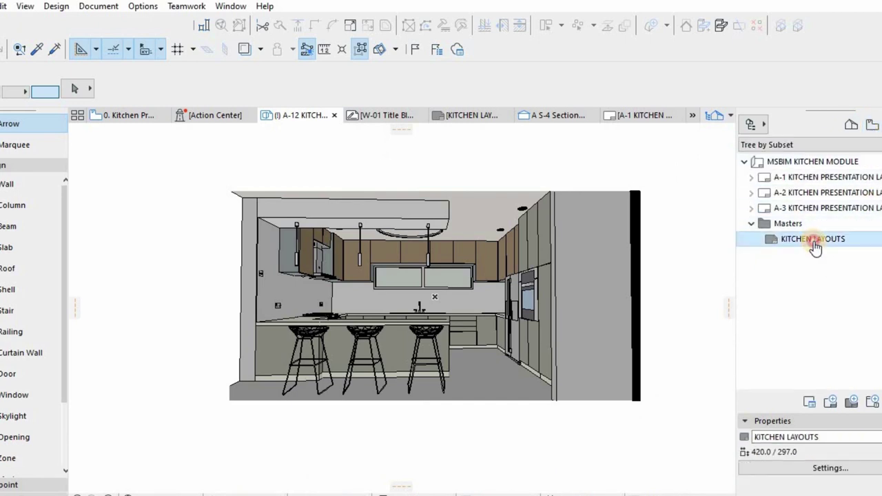
{"action": "double_click", "coordinate": [829, 181]}
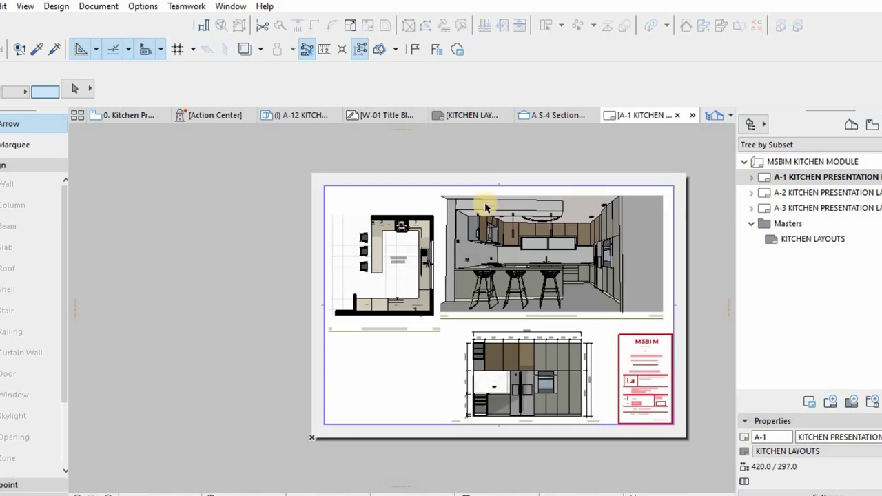
{"action": "scroll", "coordinate": [464, 241], "scroll_direction": "up", "scroll_amount": 3}
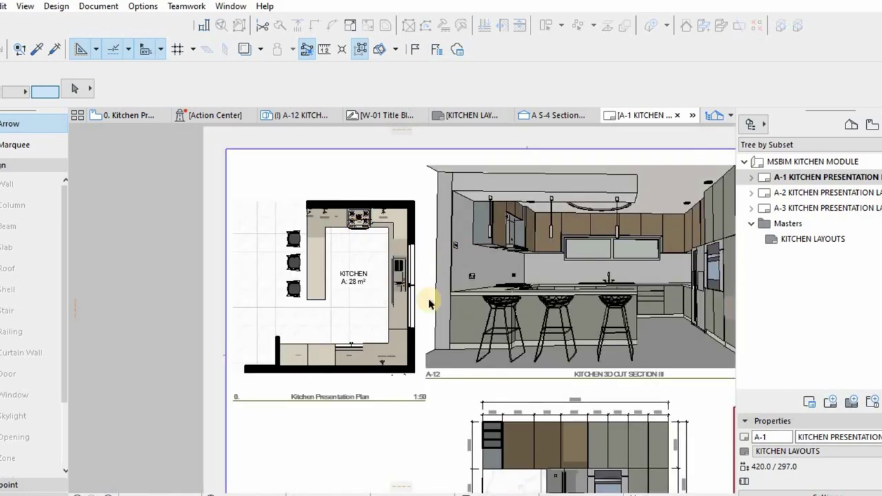
Open the A-2 and A-3 kitchen presentation layouts, and inspect the E2010.30 Casework schedule drawing placed on A-3.
{"action": "double_click", "coordinate": [800, 192]}
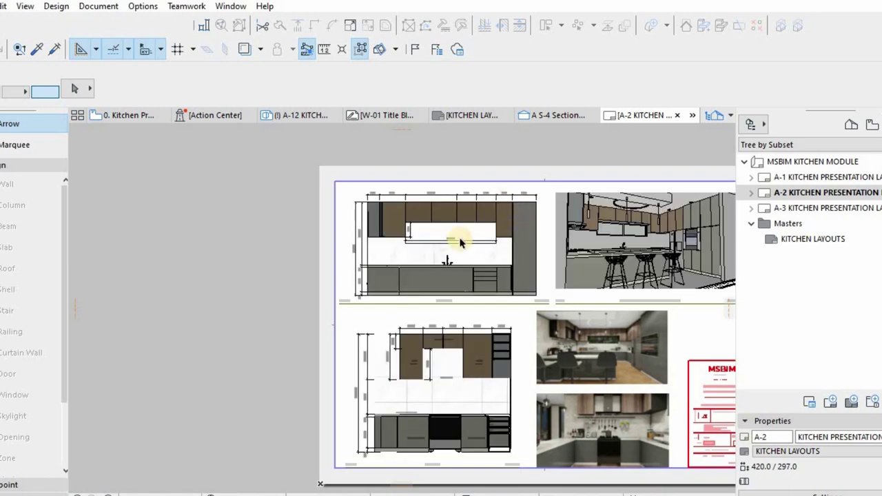
{"action": "left_click", "coordinate": [796, 208]}
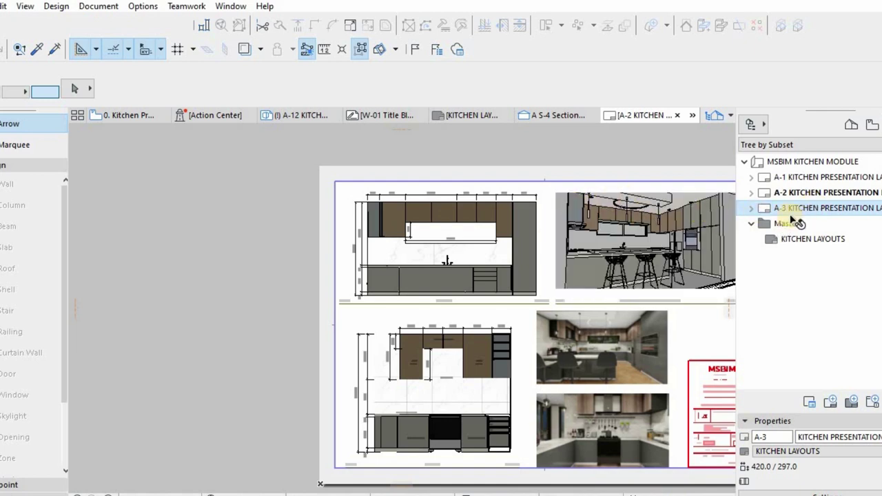
{"action": "double_click", "coordinate": [813, 208]}
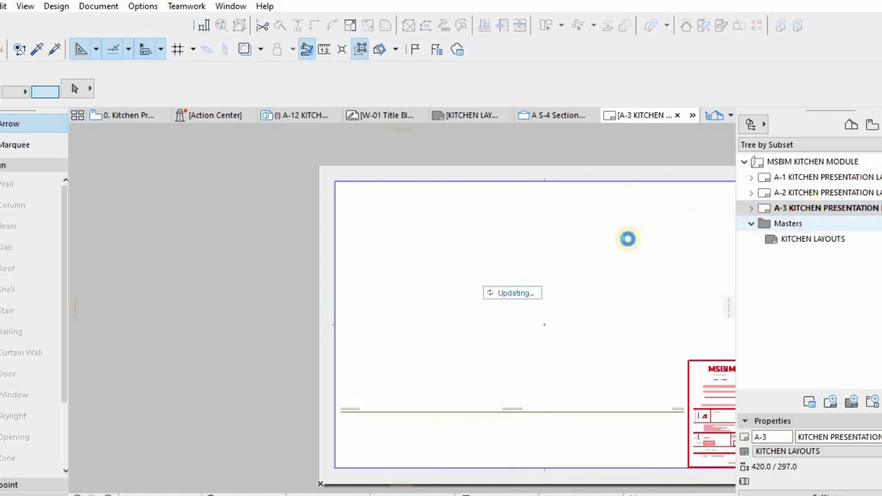
{"action": "left_click", "coordinate": [521, 253]}
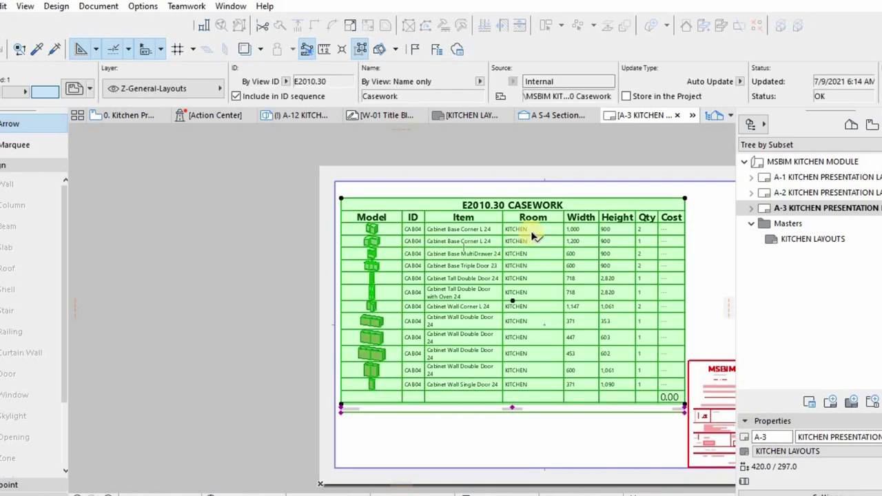
{"action": "scroll", "coordinate": [648, 217], "scroll_direction": "up", "scroll_amount": 2}
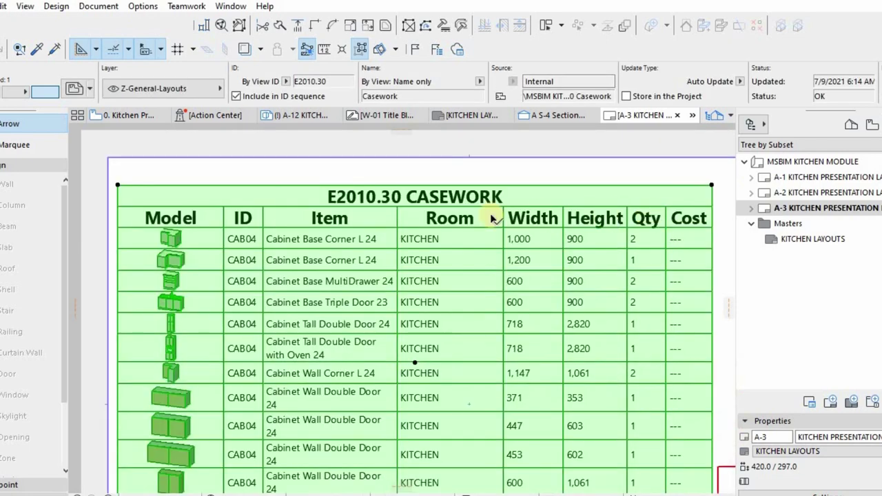
Open the source view of the E2010.30 Casework drawing and look along the schedule's columns through Cost.
{"action": "right_click", "coordinate": [275, 197]}
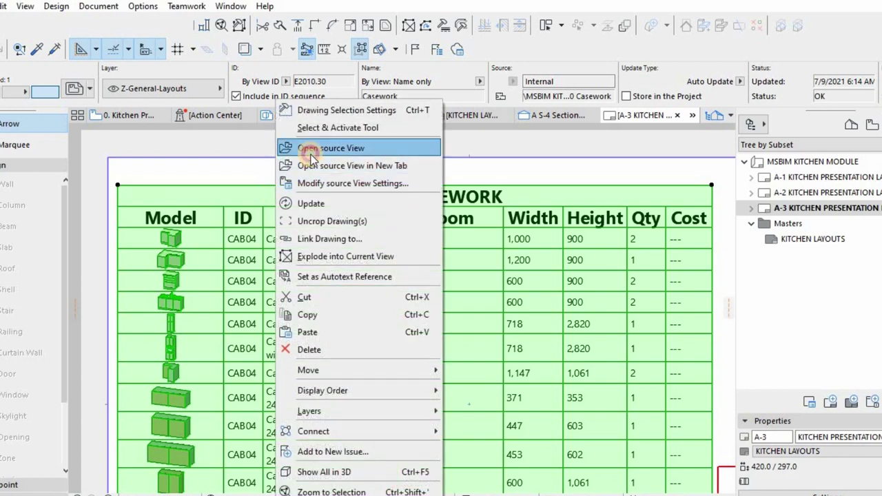
{"action": "left_click", "coordinate": [307, 147]}
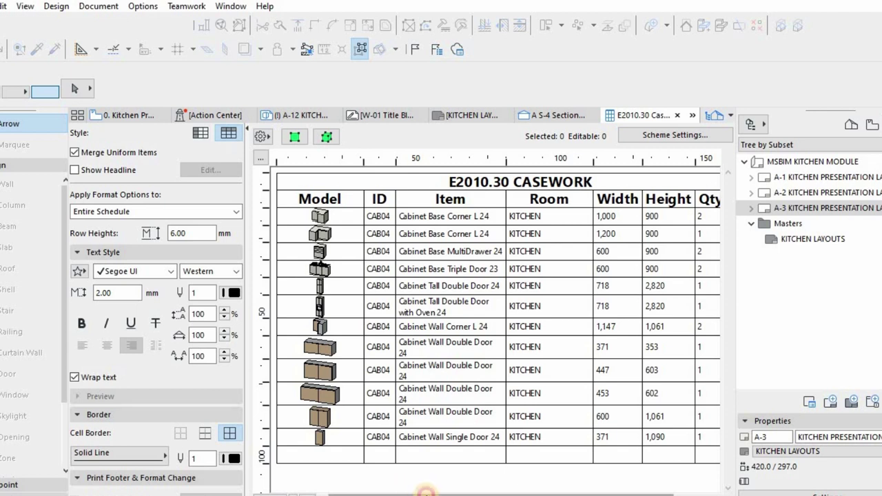
{"action": "left_click_drag", "start_coordinate": [426, 493], "coordinate": [480, 492]}
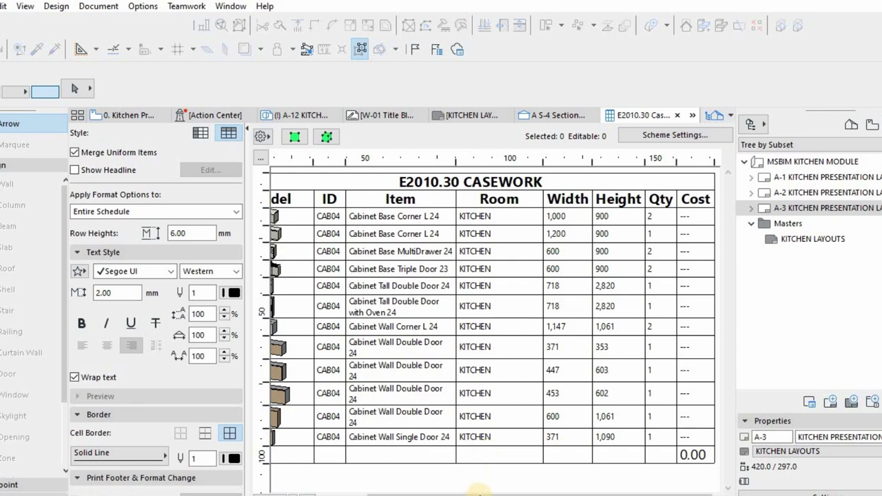
{"action": "left_click_drag", "start_coordinate": [432, 491], "coordinate": [386, 493]}
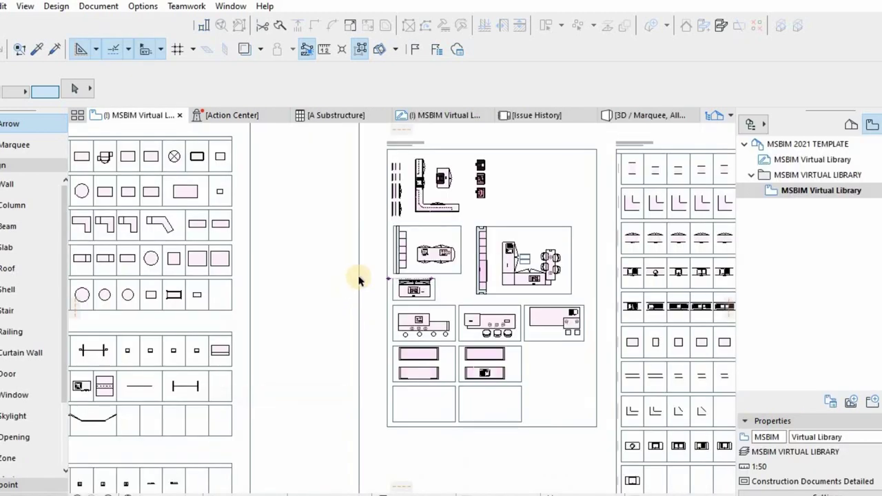
In the MSBIM 2021 TEMPLATE project, survey the object sheets across the MSBIM Virtual Library plan, including the furniture and workstation groups.
{"action": "scroll", "coordinate": [385, 279], "scroll_direction": "up", "scroll_amount": 3}
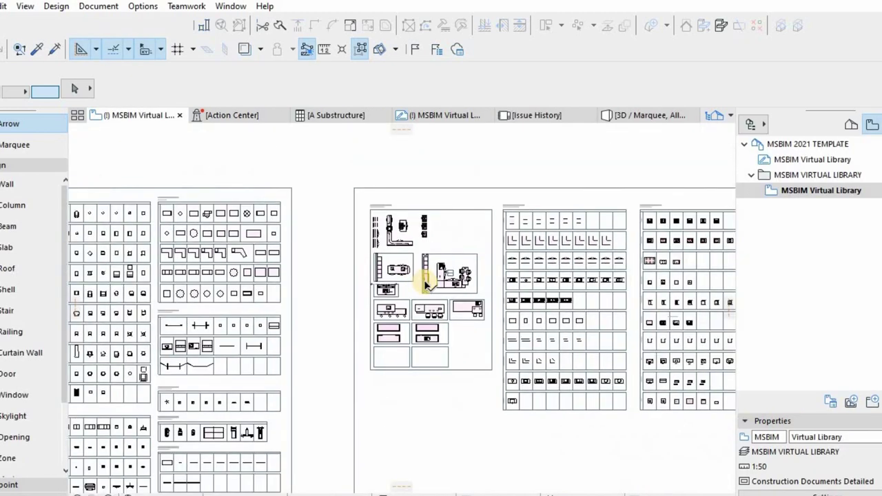
{"action": "scroll", "coordinate": [249, 279], "scroll_direction": "down", "scroll_amount": 2}
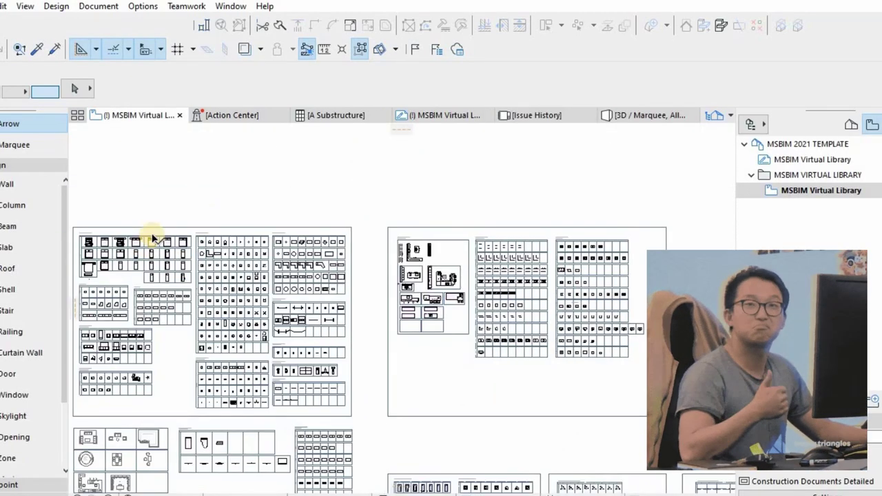
{"action": "scroll", "coordinate": [340, 233], "scroll_direction": "up", "scroll_amount": 4}
{"action": "scroll", "coordinate": [339, 233], "scroll_direction": "down", "scroll_amount": 5}
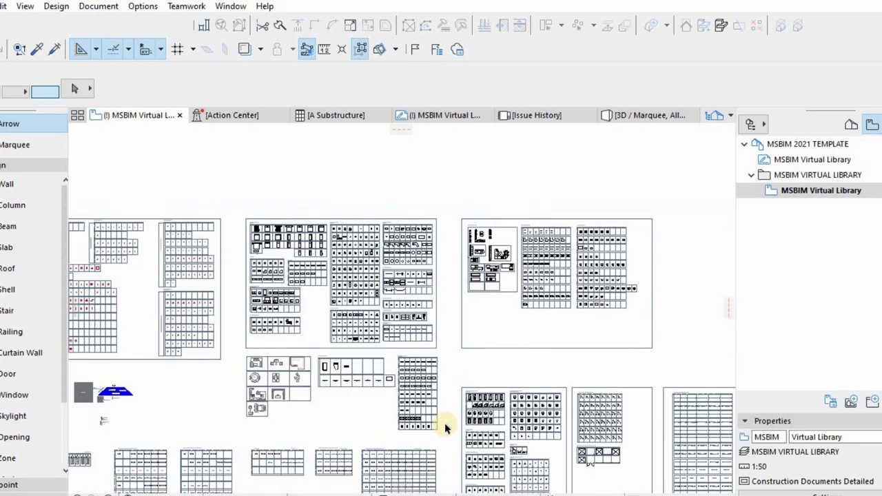
{"action": "scroll", "coordinate": [536, 427], "scroll_direction": "up", "scroll_amount": 5}
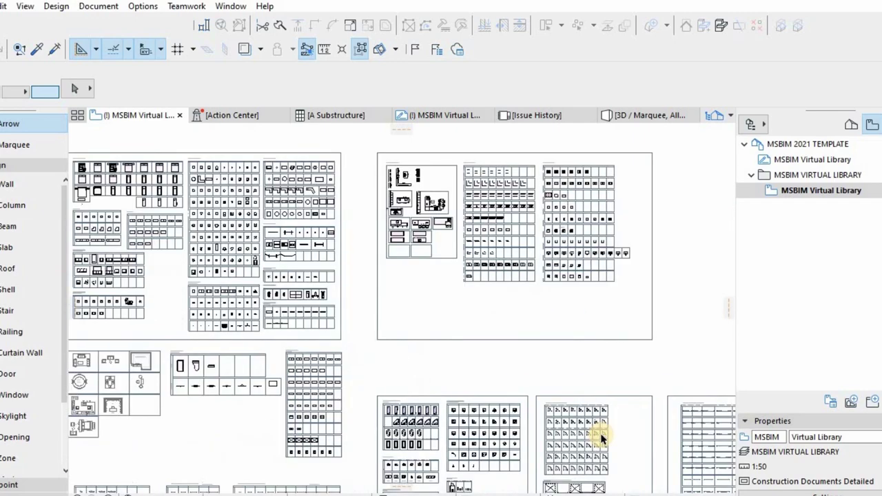
{"action": "scroll", "coordinate": [571, 310], "scroll_direction": "down", "scroll_amount": 4}
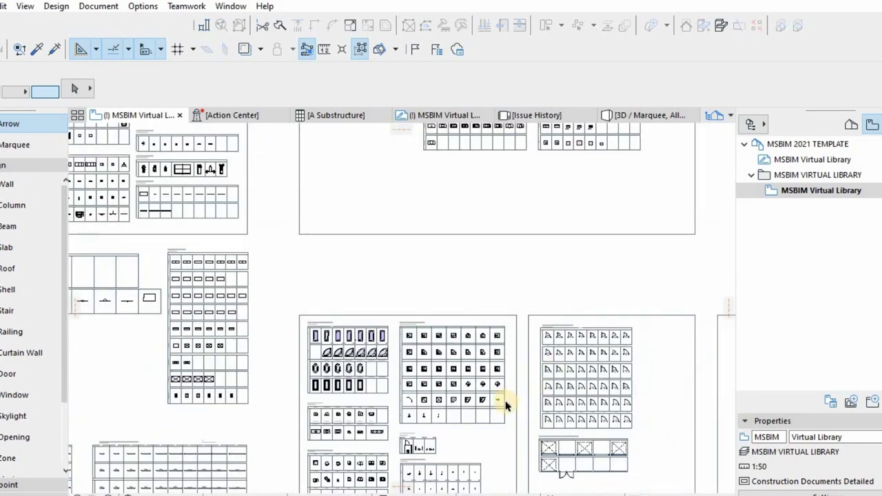
{"action": "scroll", "coordinate": [559, 409], "scroll_direction": "down", "scroll_amount": 2}
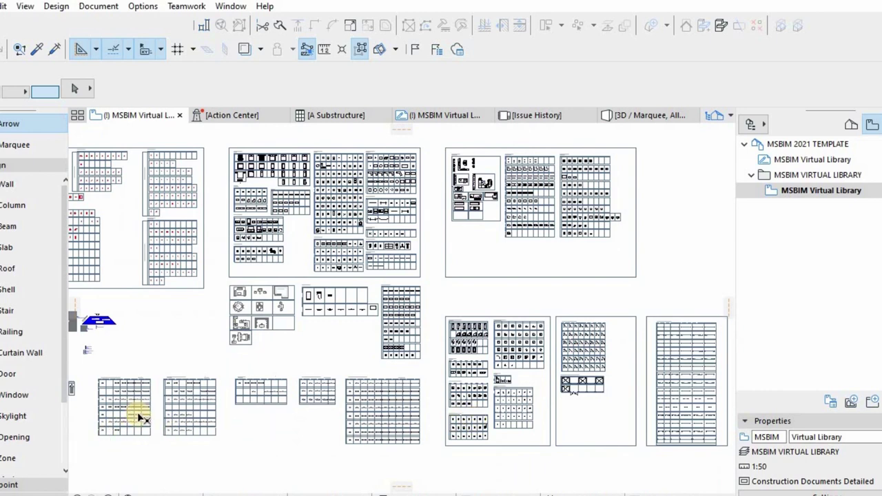
{"action": "scroll", "coordinate": [135, 416], "scroll_direction": "up", "scroll_amount": 5}
{"action": "scroll", "coordinate": [571, 347], "scroll_direction": "down", "scroll_amount": 2}
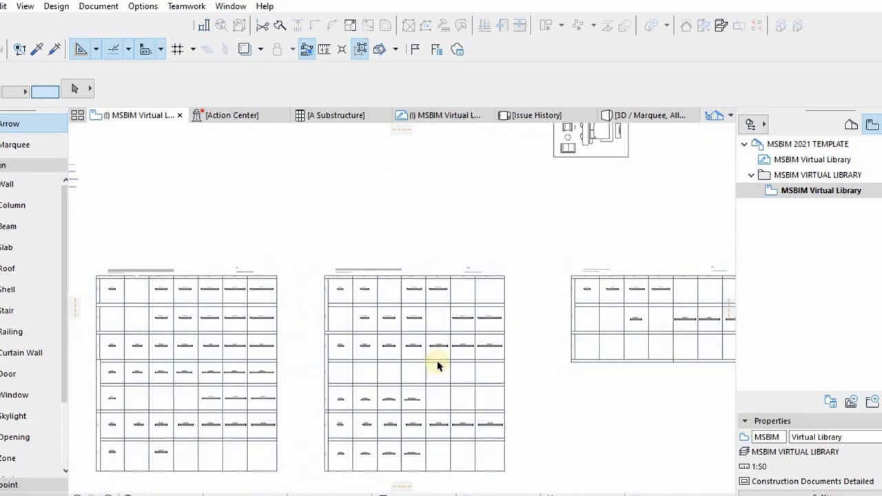
{"action": "scroll", "coordinate": [298, 272], "scroll_direction": "down", "scroll_amount": 3}
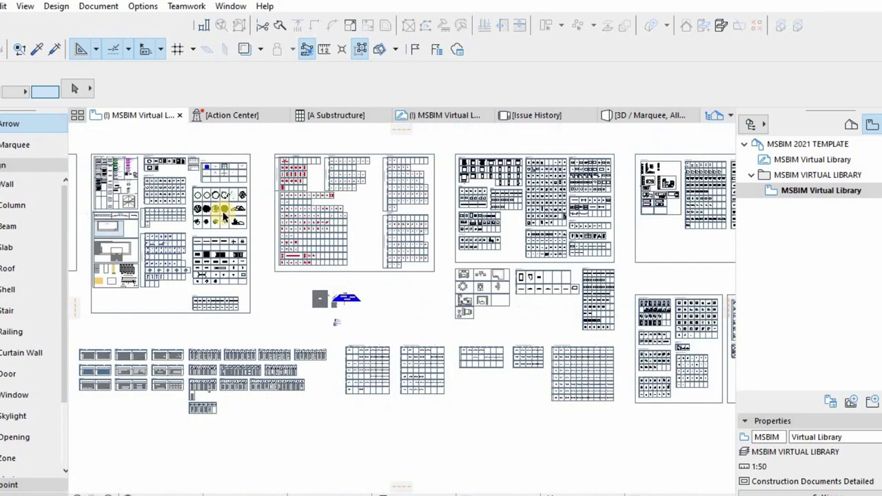
{"action": "scroll", "coordinate": [116, 185], "scroll_direction": "down", "scroll_amount": 2}
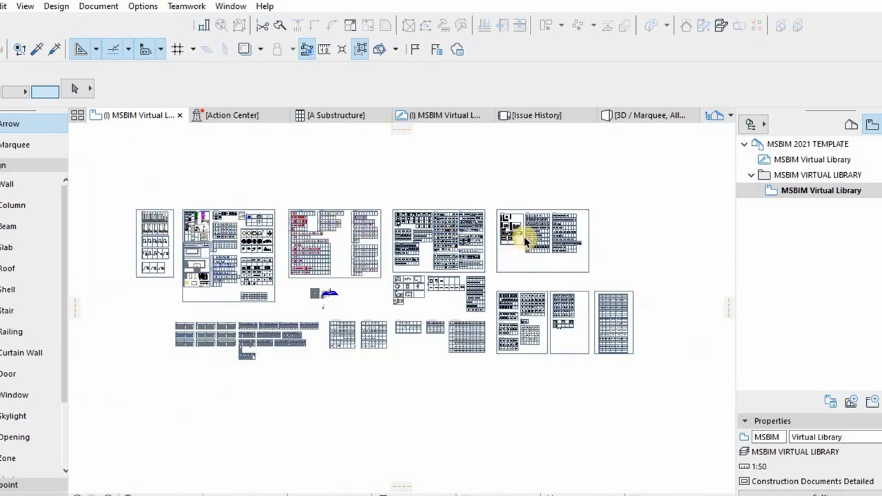
Examine the rows of garage doors and door types beneath the main sheets of the virtual library.
{"action": "scroll", "coordinate": [455, 328], "scroll_direction": "up", "scroll_amount": 3}
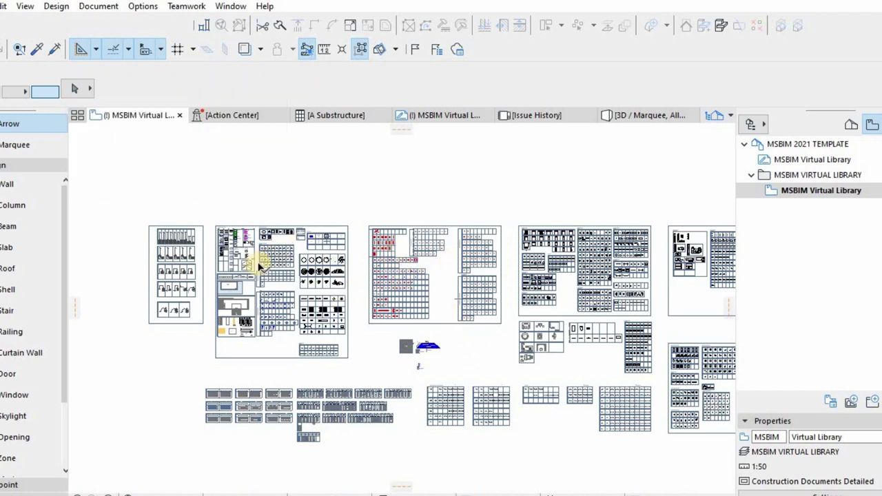
{"action": "scroll", "coordinate": [575, 241], "scroll_direction": "up", "scroll_amount": 1}
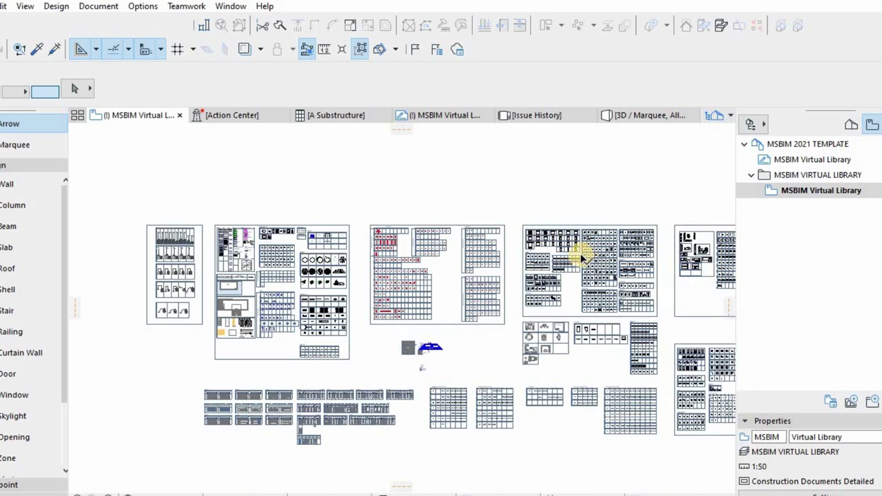
{"action": "scroll", "coordinate": [341, 283], "scroll_direction": "up", "scroll_amount": 1}
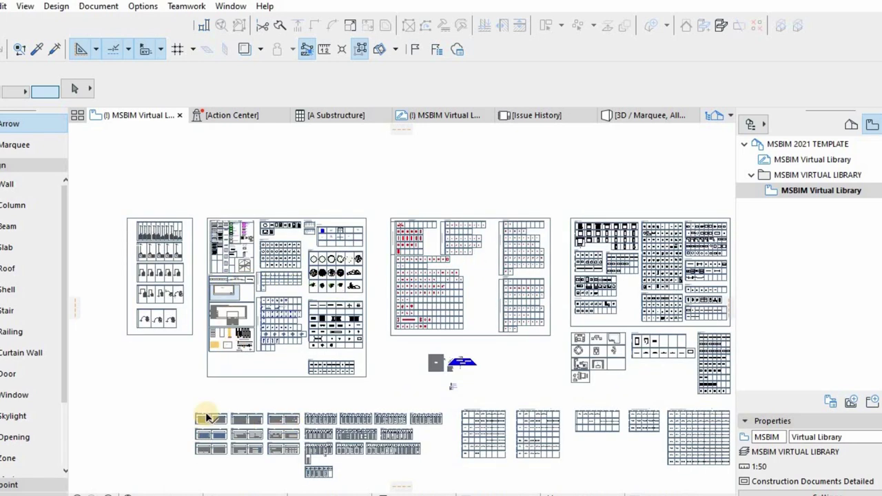
{"action": "scroll", "coordinate": [383, 429], "scroll_direction": "up", "scroll_amount": 3}
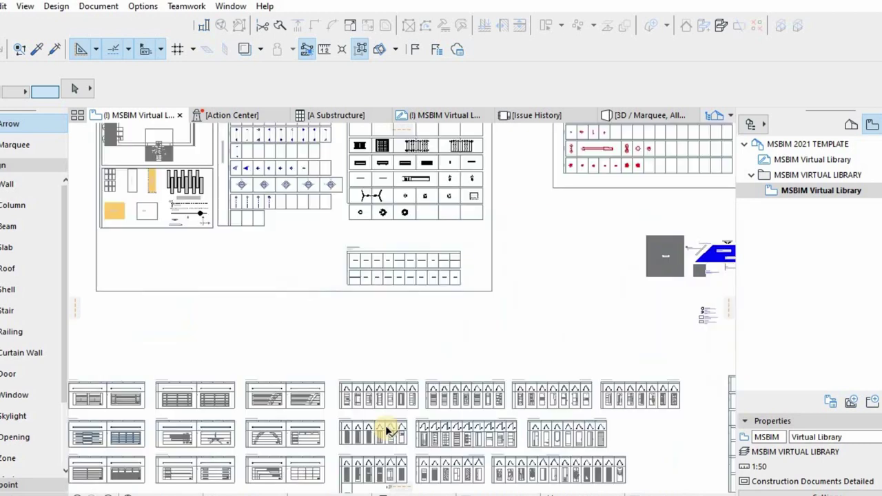
{"action": "scroll", "coordinate": [362, 369], "scroll_direction": "up", "scroll_amount": 3}
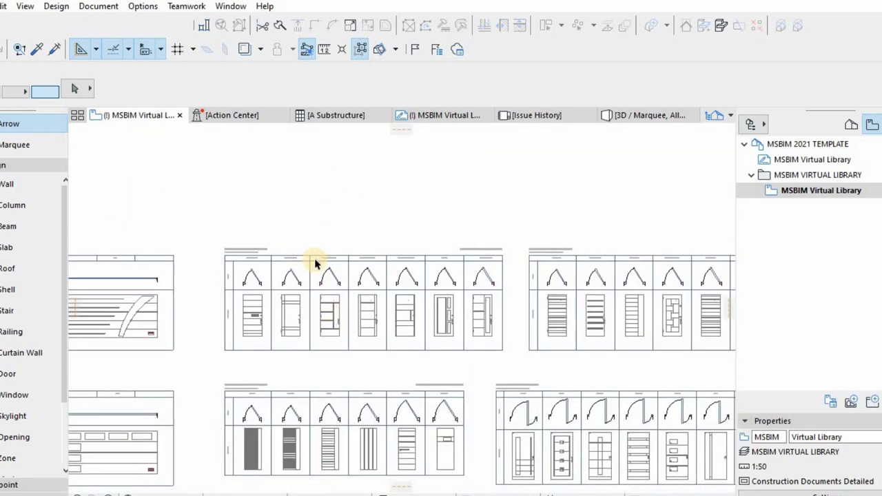
{"action": "scroll", "coordinate": [648, 321], "scroll_direction": "down", "scroll_amount": 3}
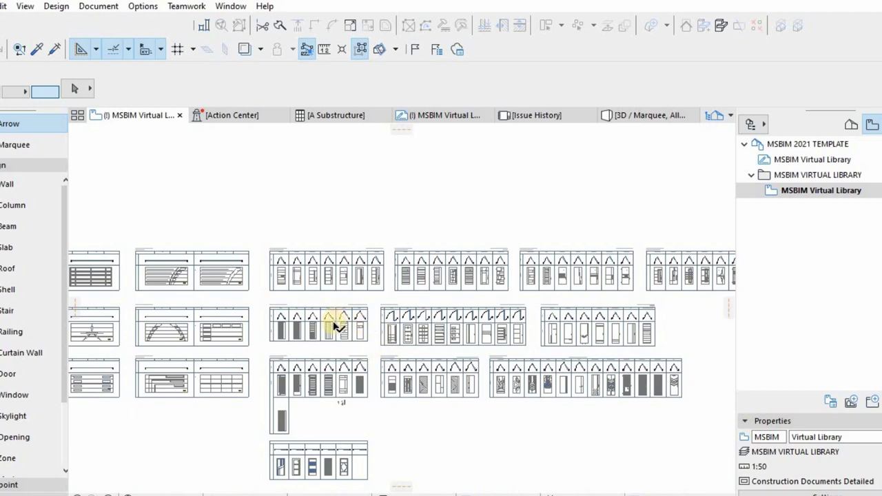
{"action": "scroll", "coordinate": [324, 336], "scroll_direction": "down", "scroll_amount": 1}
{"action": "scroll", "coordinate": [369, 314], "scroll_direction": "down", "scroll_amount": 3}
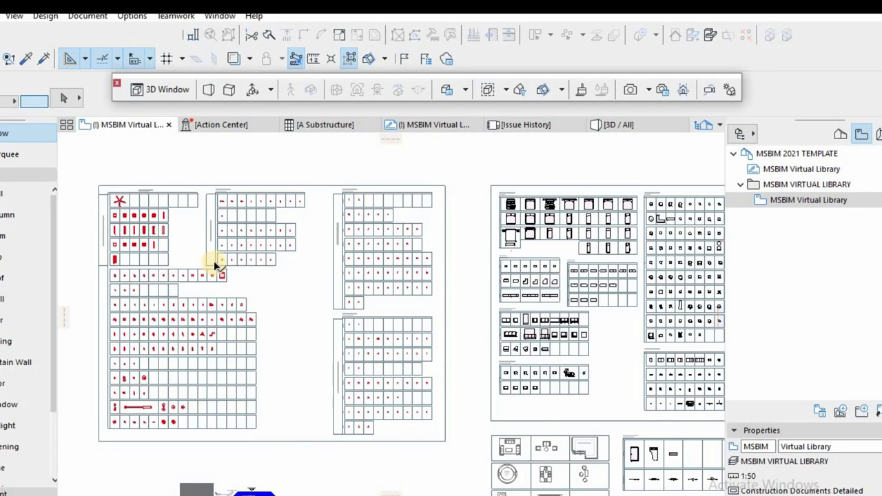
Examine the B10 Stairs sheet of the virtual library and look across to the sheet beside it.
{"action": "scroll", "coordinate": [210, 253], "scroll_direction": "down", "scroll_amount": 4}
{"action": "scroll", "coordinate": [92, 264], "scroll_direction": "up", "scroll_amount": 4}
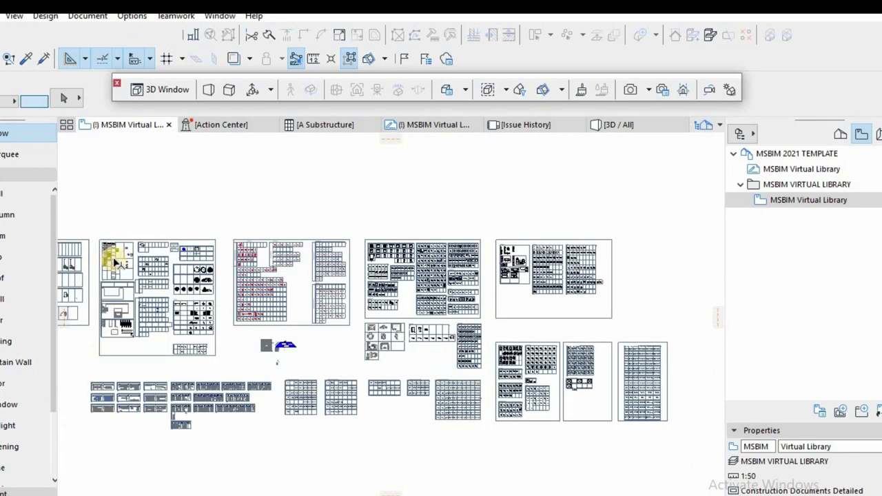
{"action": "scroll", "coordinate": [315, 299], "scroll_direction": "down", "scroll_amount": 2}
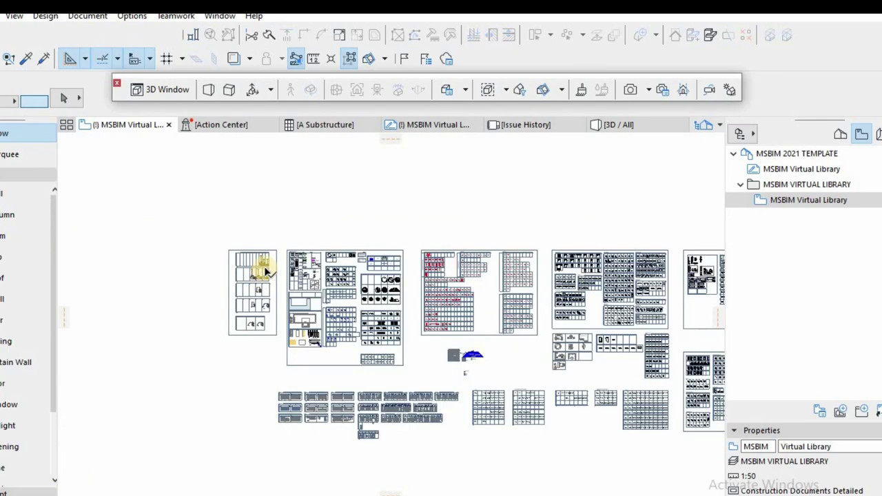
{"action": "scroll", "coordinate": [214, 237], "scroll_direction": "up", "scroll_amount": 4}
{"action": "scroll", "coordinate": [210, 237], "scroll_direction": "up", "scroll_amount": 6}
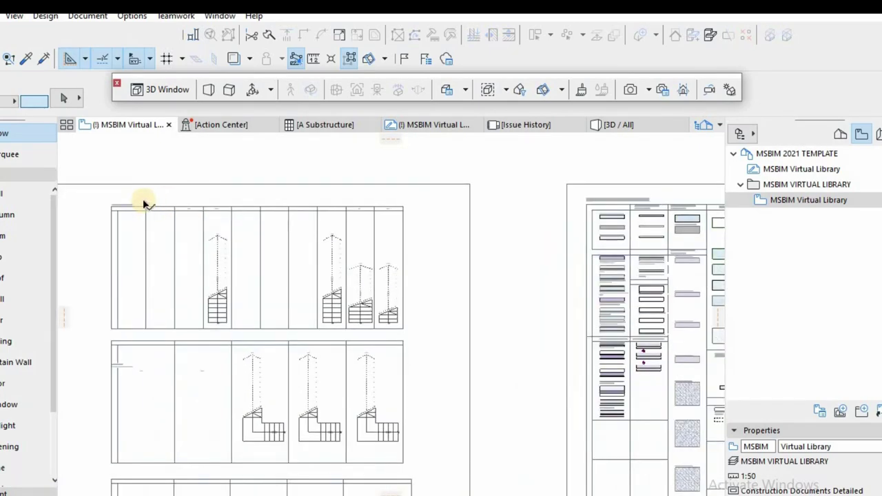
{"action": "scroll", "coordinate": [80, 205], "scroll_direction": "up", "scroll_amount": 2}
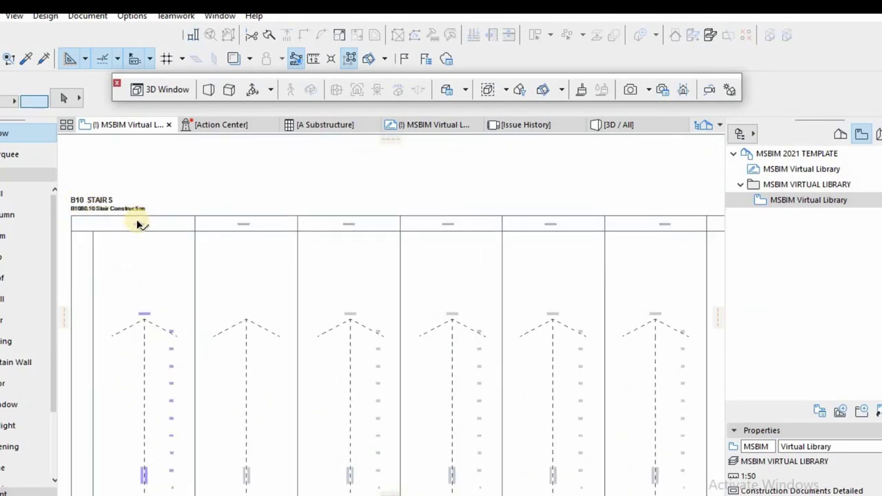
{"action": "scroll", "coordinate": [137, 224], "scroll_direction": "down", "scroll_amount": 5}
{"action": "scroll", "coordinate": [441, 227], "scroll_direction": "up", "scroll_amount": 1}
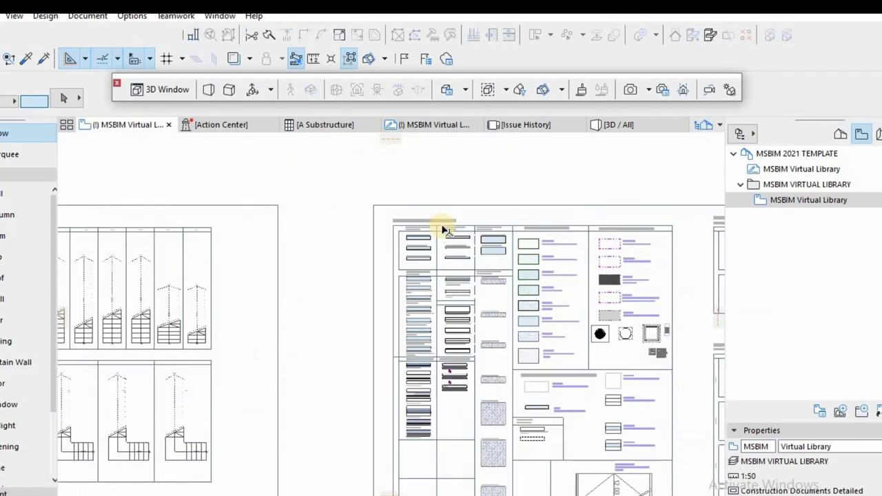
Examine the virtual library sheet beside the stairs, with its wall, fill and tree groups, and survey the neighbouring sheets.
{"action": "scroll", "coordinate": [444, 230], "scroll_direction": "up", "scroll_amount": 2}
{"action": "scroll", "coordinate": [351, 218], "scroll_direction": "down", "scroll_amount": 4}
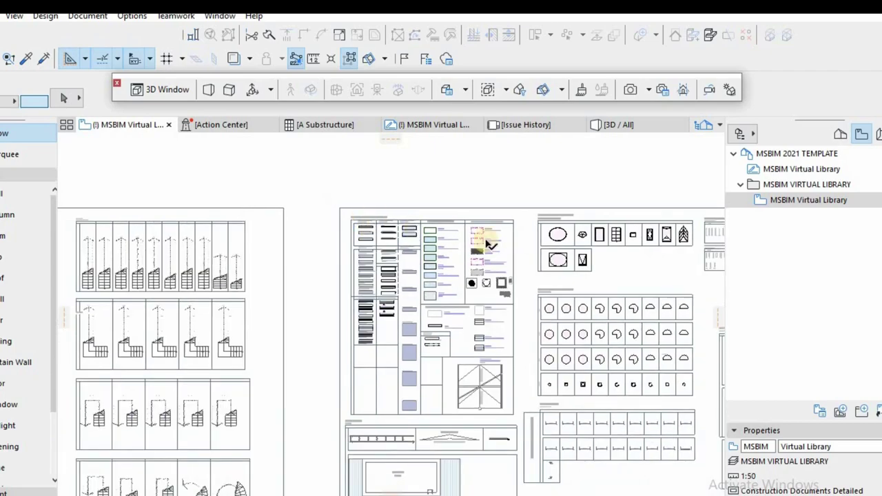
{"action": "scroll", "coordinate": [489, 245], "scroll_direction": "down", "scroll_amount": 2}
{"action": "scroll", "coordinate": [600, 246], "scroll_direction": "down", "scroll_amount": 2}
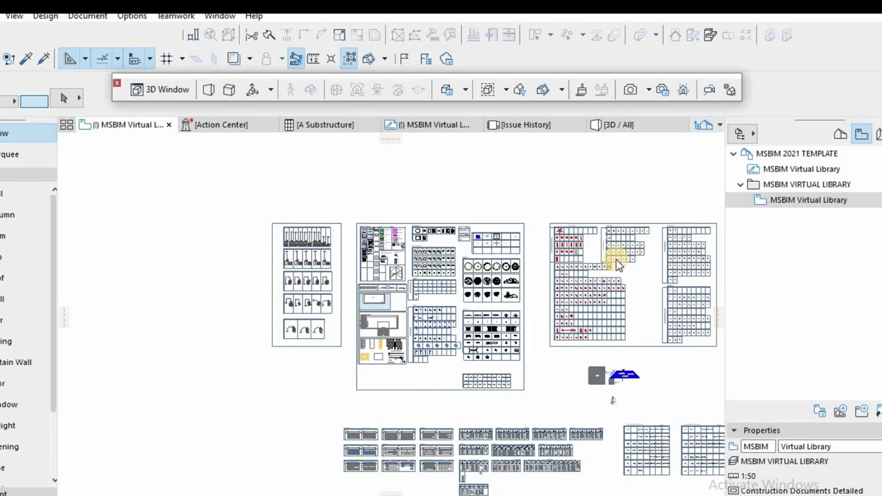
{"action": "scroll", "coordinate": [291, 258], "scroll_direction": "up", "scroll_amount": 2}
{"action": "scroll", "coordinate": [230, 256], "scroll_direction": "down", "scroll_amount": 4}
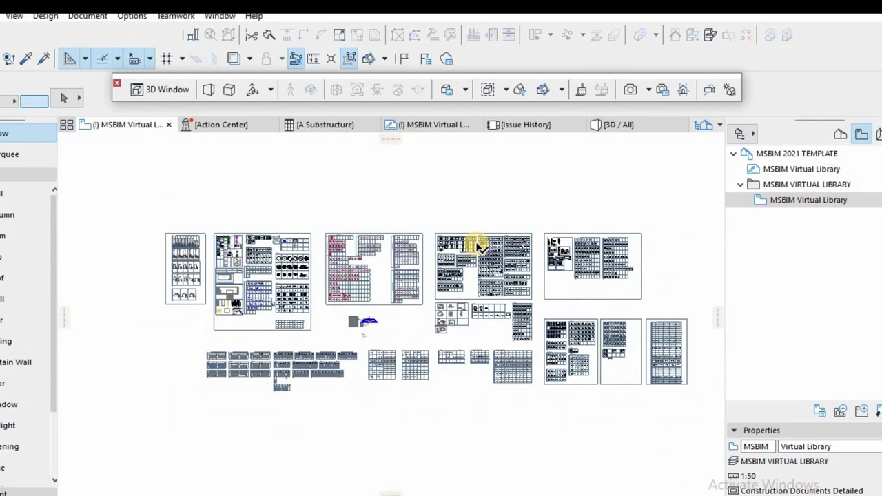
Examine the furniture sheet with beds, tables and seating, and the office workstation and counter layouts on the sheet beside it.
{"action": "scroll", "coordinate": [480, 244], "scroll_direction": "up", "scroll_amount": 3}
{"action": "scroll", "coordinate": [446, 238], "scroll_direction": "up", "scroll_amount": 2}
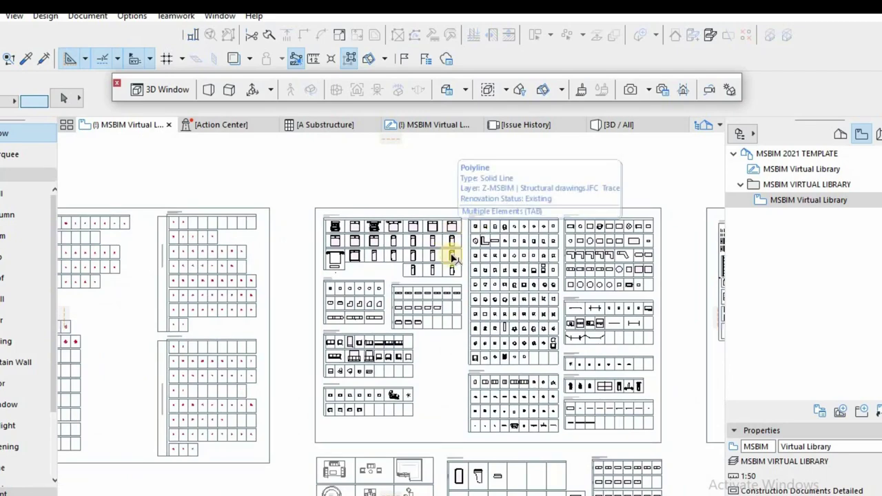
{"action": "scroll", "coordinate": [547, 252], "scroll_direction": "down", "scroll_amount": 2}
{"action": "scroll", "coordinate": [549, 265], "scroll_direction": "up", "scroll_amount": 3}
{"action": "scroll", "coordinate": [537, 245], "scroll_direction": "up", "scroll_amount": 3}
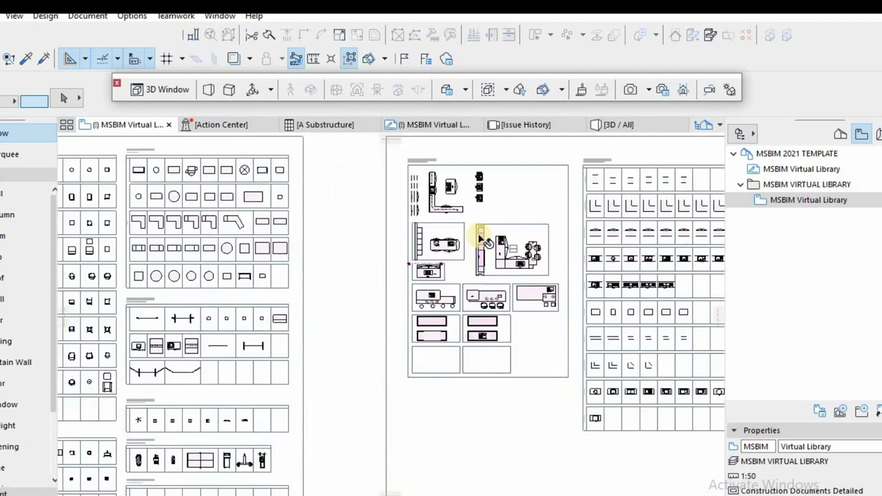
{"action": "scroll", "coordinate": [509, 227], "scroll_direction": "down", "scroll_amount": 2}
{"action": "scroll", "coordinate": [500, 283], "scroll_direction": "up", "scroll_amount": 1}
{"action": "scroll", "coordinate": [500, 283], "scroll_direction": "up", "scroll_amount": 2}
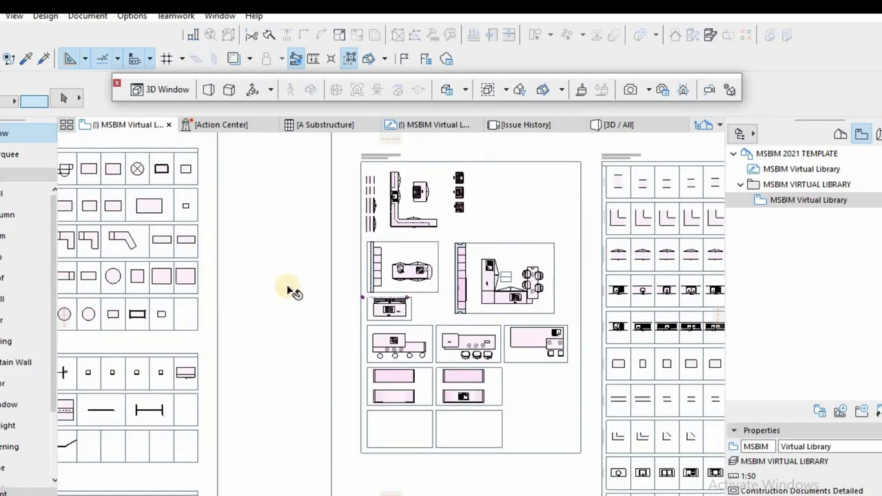
Start a marquee at the upper corner of the framed group of office workstation and counter layouts.
{"action": "left_click", "coordinate": [8, 157]}
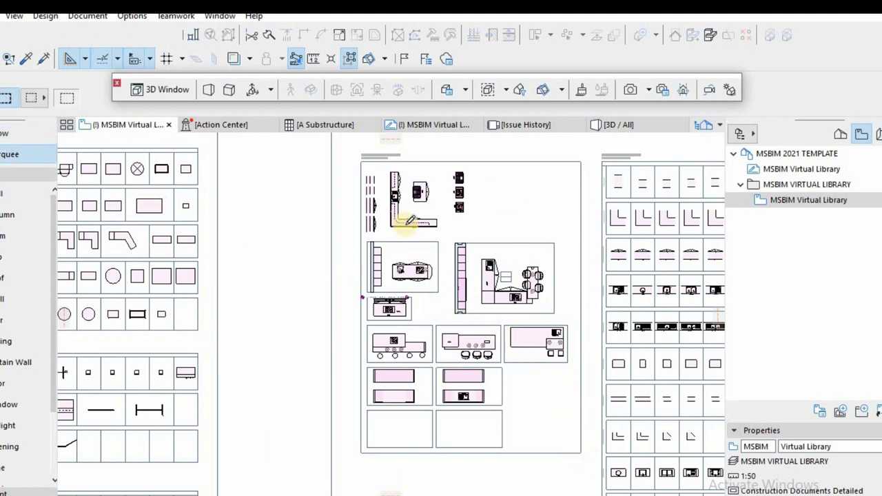
{"action": "left_click", "coordinate": [348, 150]}
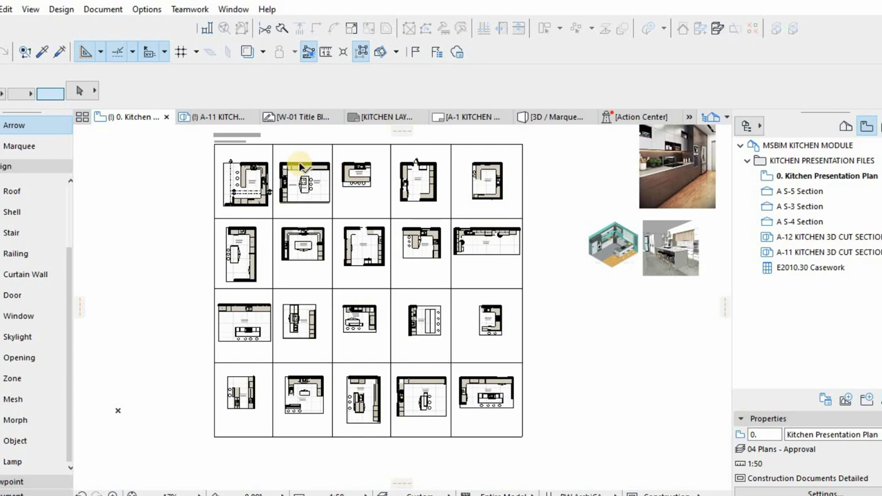
In the MSBIM KITCHEN MODULE project, examine the upper rows of kitchen modules on the Kitchen Presentation Plan.
{"action": "scroll", "coordinate": [303, 172], "scroll_direction": "up", "scroll_amount": 2}
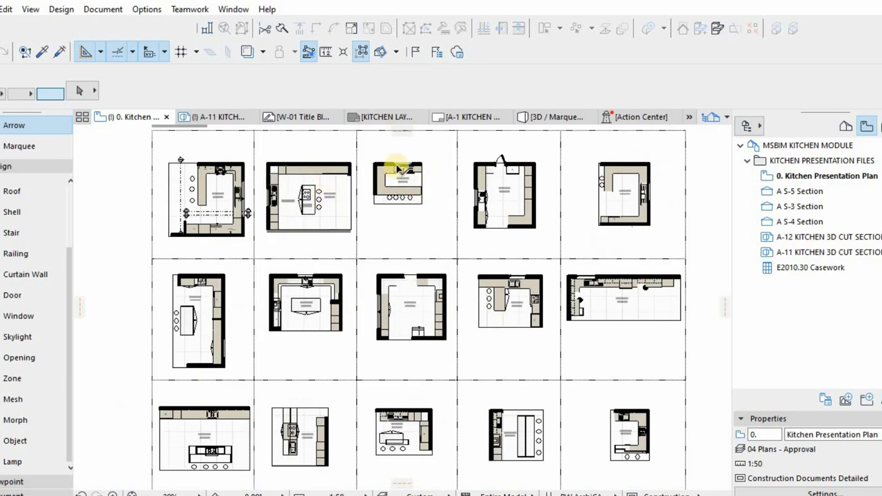
{"action": "scroll", "coordinate": [397, 169], "scroll_direction": "up", "scroll_amount": 3}
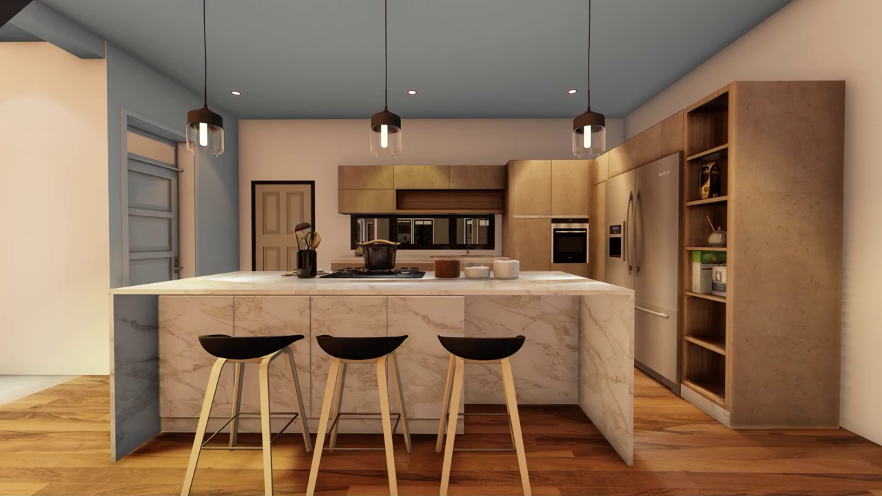